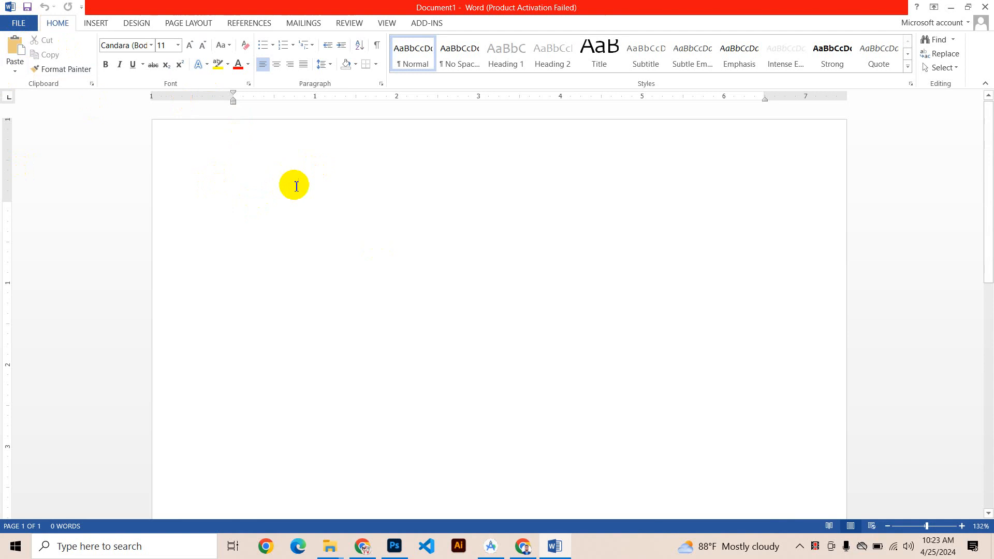
Step: Enter the text "Hello UTC" on the first line of the blank document
type("e")
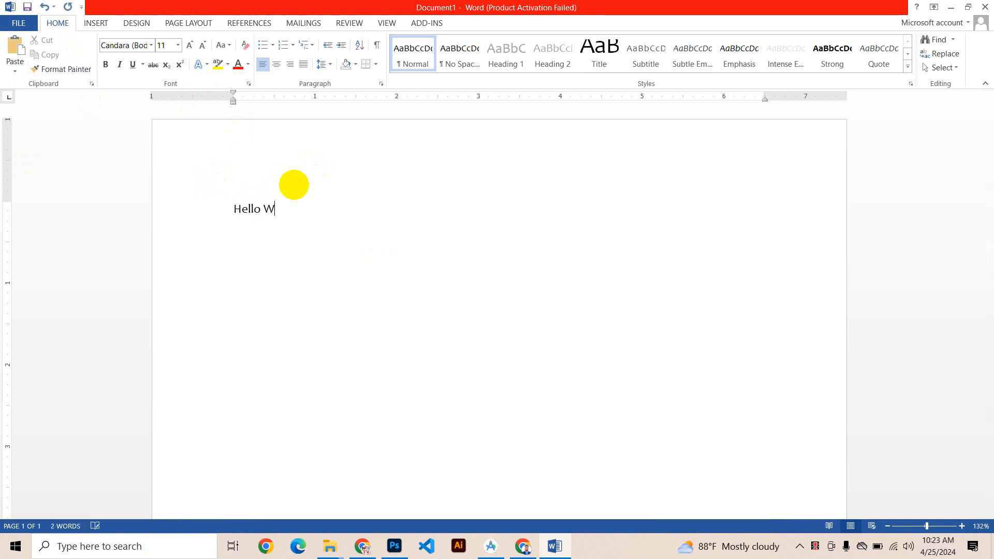
type("llo UTCV")
Step: Examine how the one-page document looks in the print preview, then return to editing
key("ctrl+p")
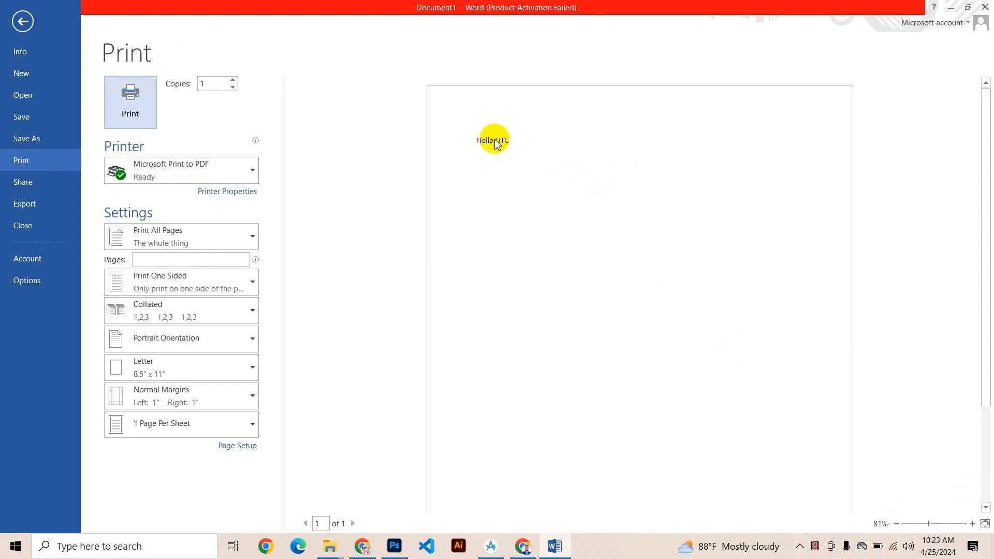
left_click(15, 22)
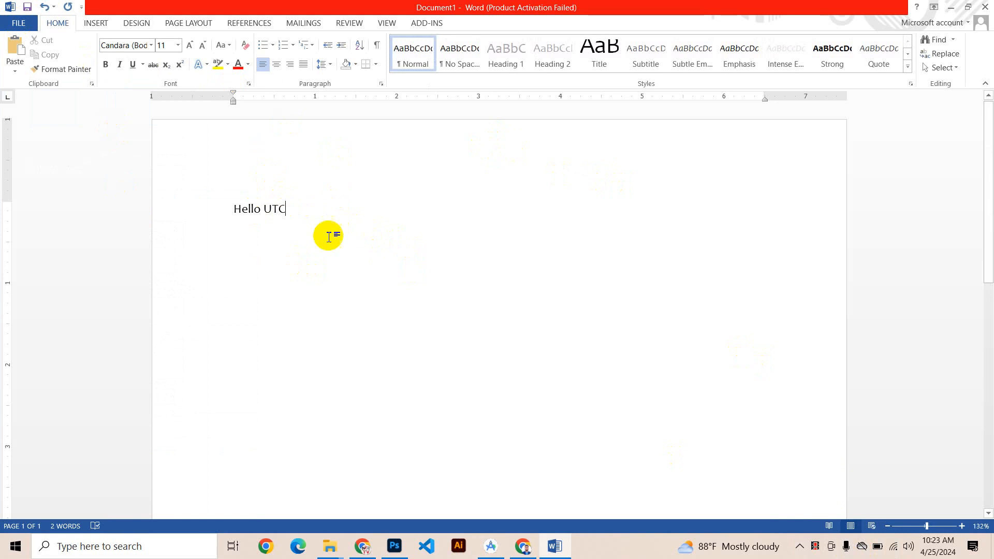
left_click(188, 217)
left_click(524, 320)
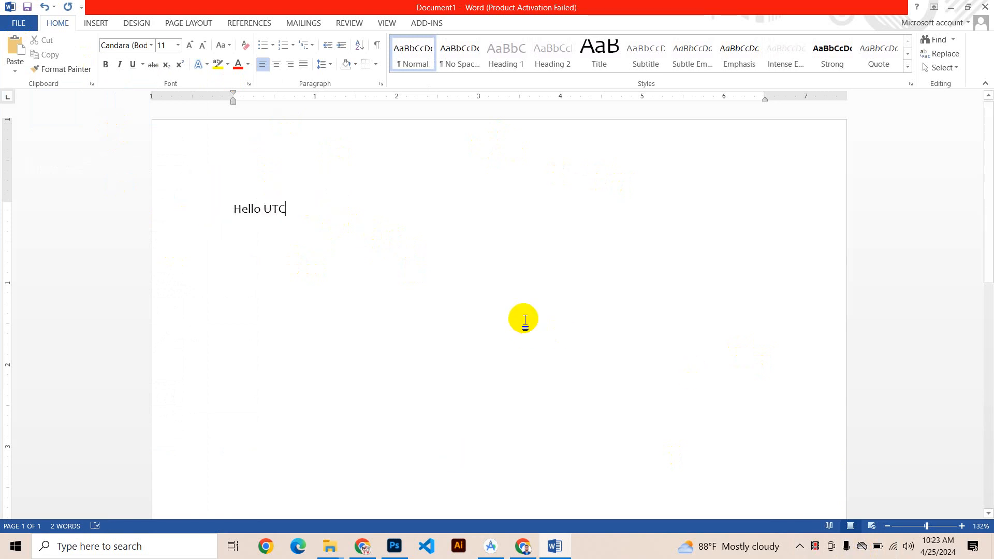
key("ctrl+p")
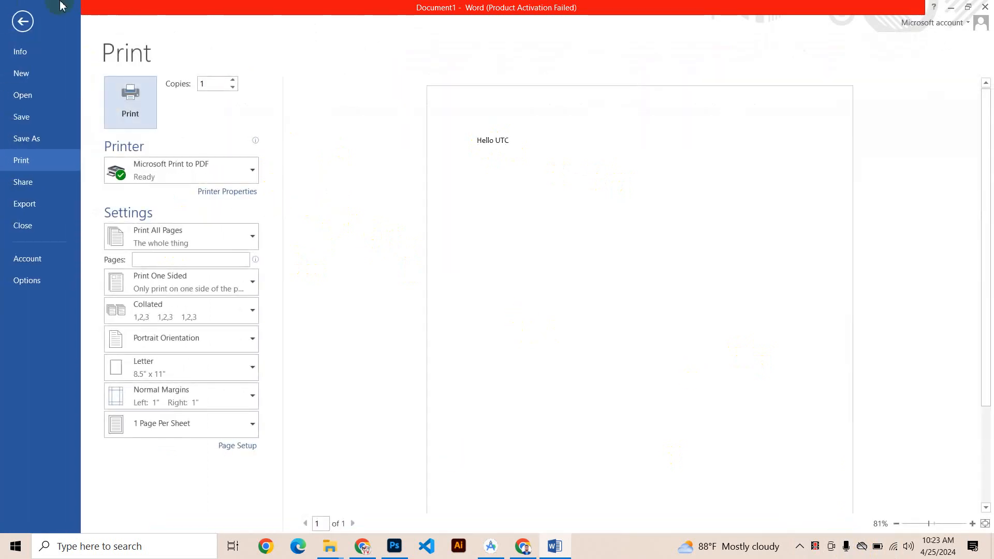
scroll(653, 173, "down", 3)
scroll(709, 348, "up", 3)
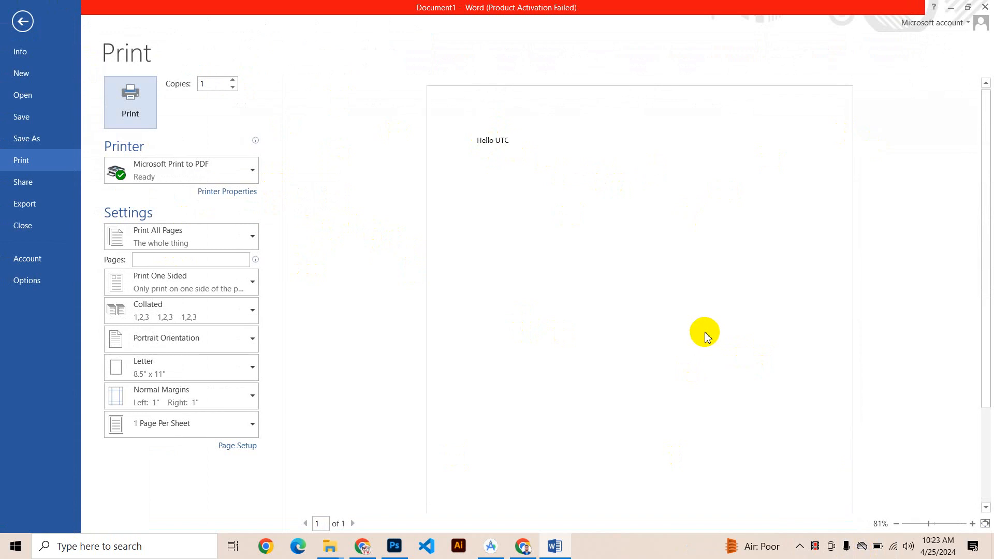
left_click(26, 23)
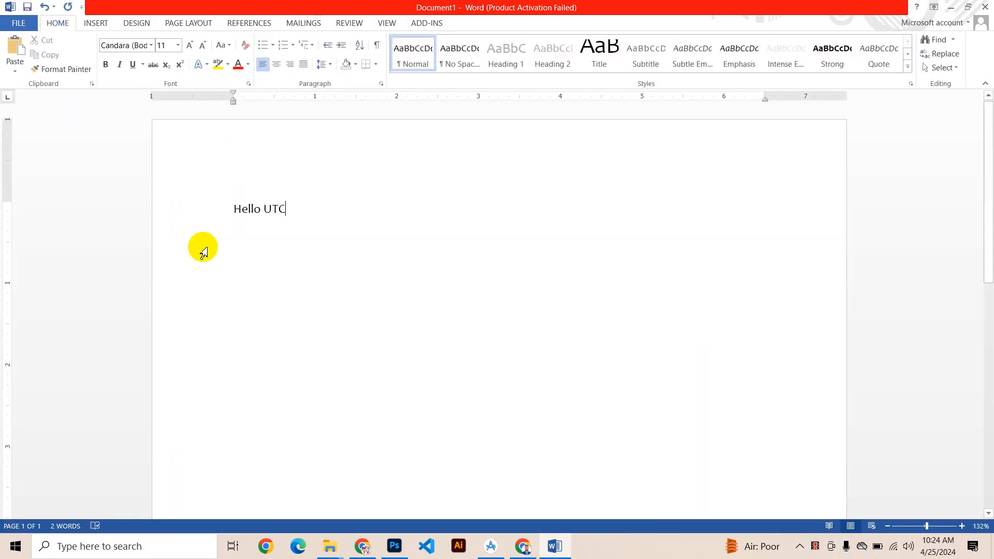
left_click(2, 27)
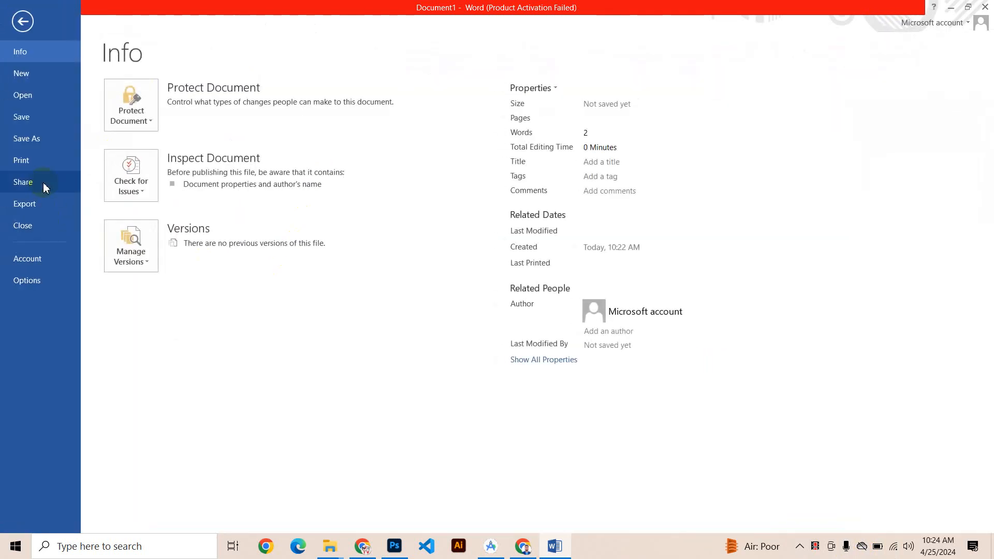
left_click(33, 163)
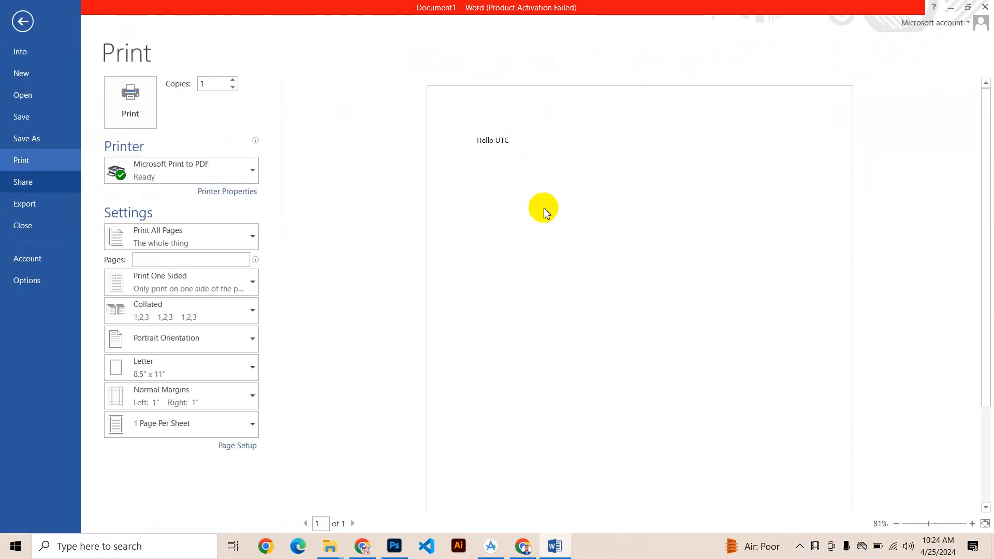
left_click(22, 22)
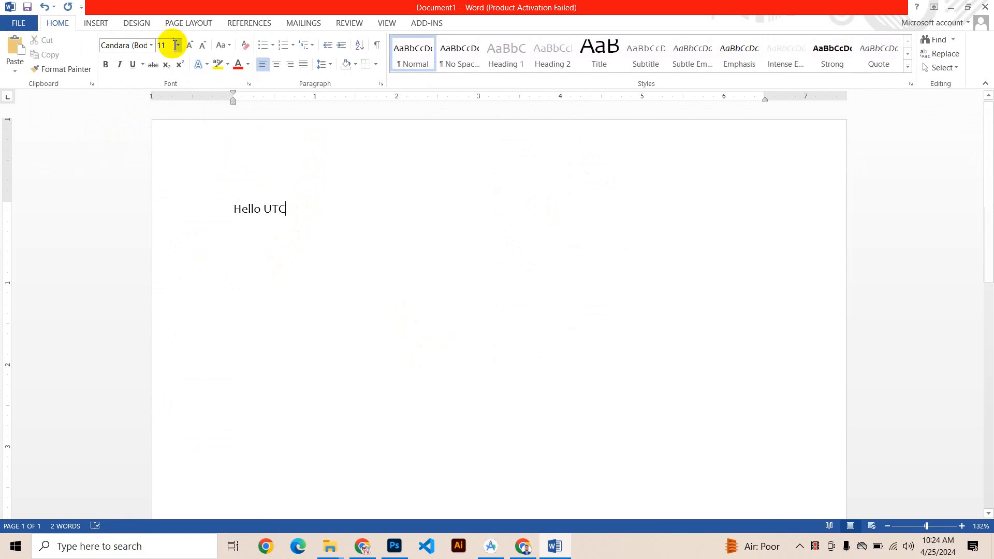
Step: Change the font of the whole "Hello UTC" line to A Grazing Mace
left_click(151, 45)
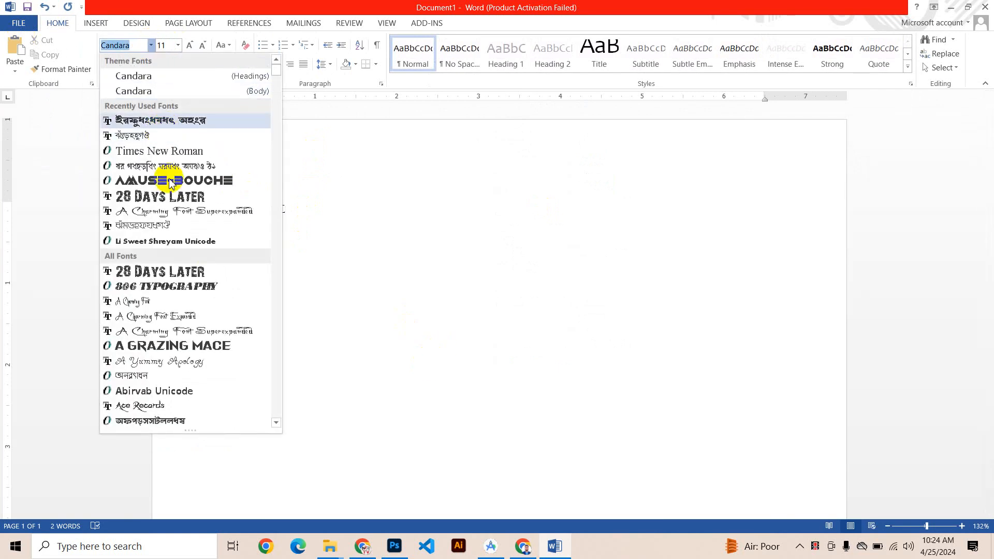
left_click(337, 227)
left_click_drag(337, 227, 177, 216)
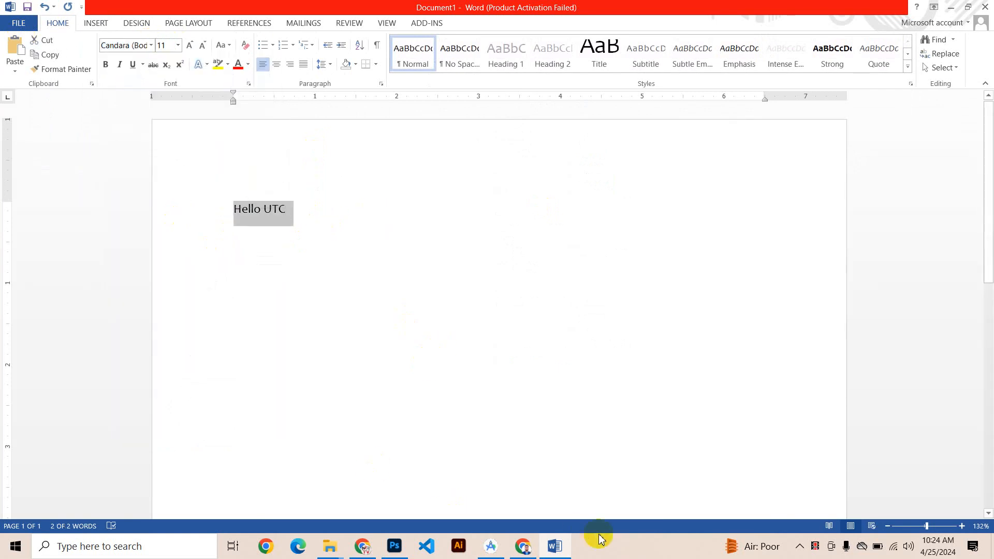
scroll(260, 345, "up", 5)
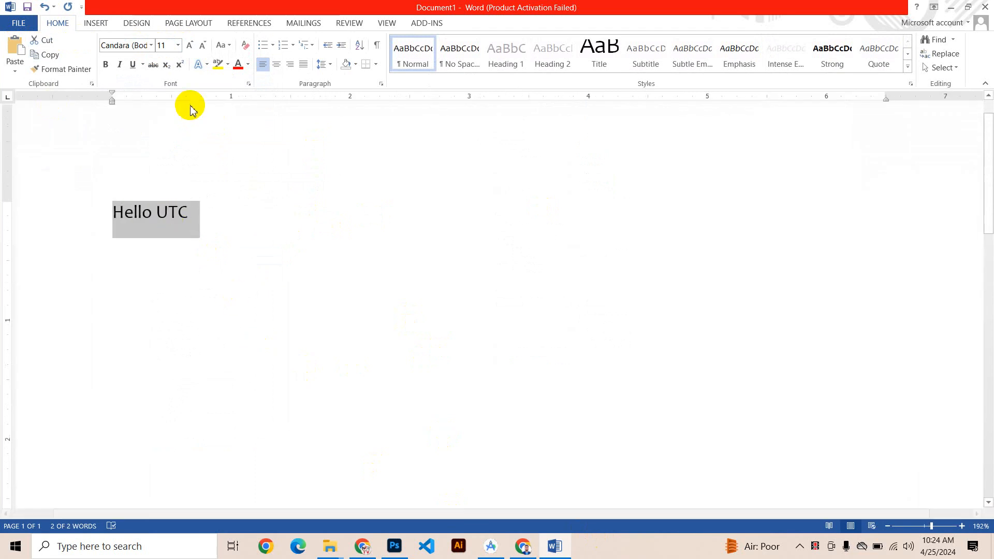
scroll(204, 211, "up", 1)
scroll(218, 224, "down", 5)
scroll(221, 226, "down", 4)
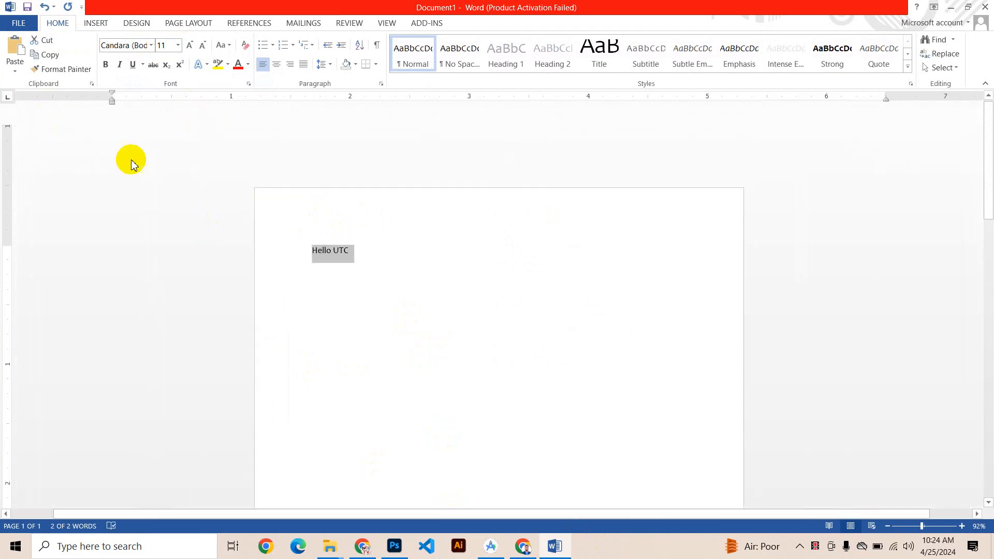
left_click(151, 46)
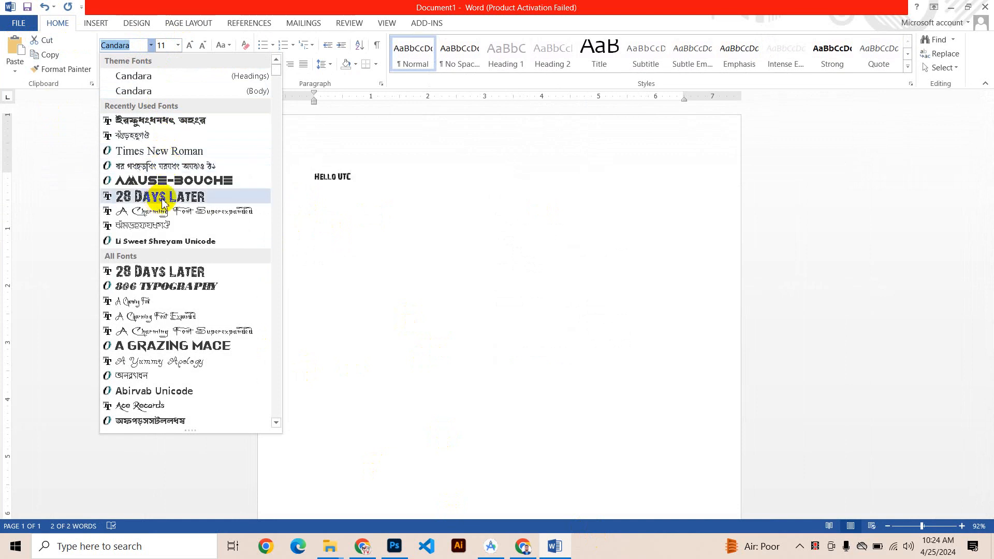
scroll(174, 223, "down", 4)
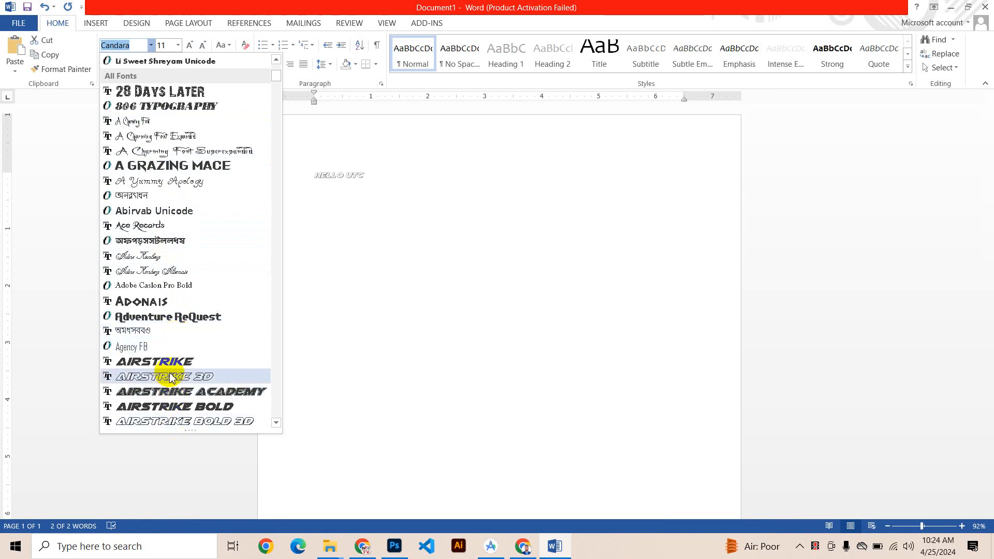
left_click(142, 172)
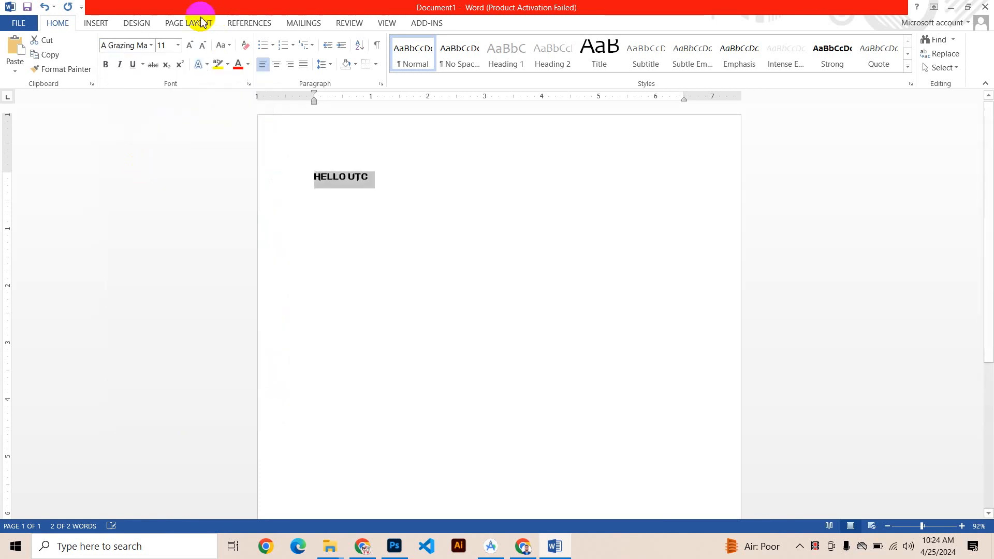
Step: Set the "Hello UTC" line to font size 24 and the Times New Roman font
left_click(178, 45)
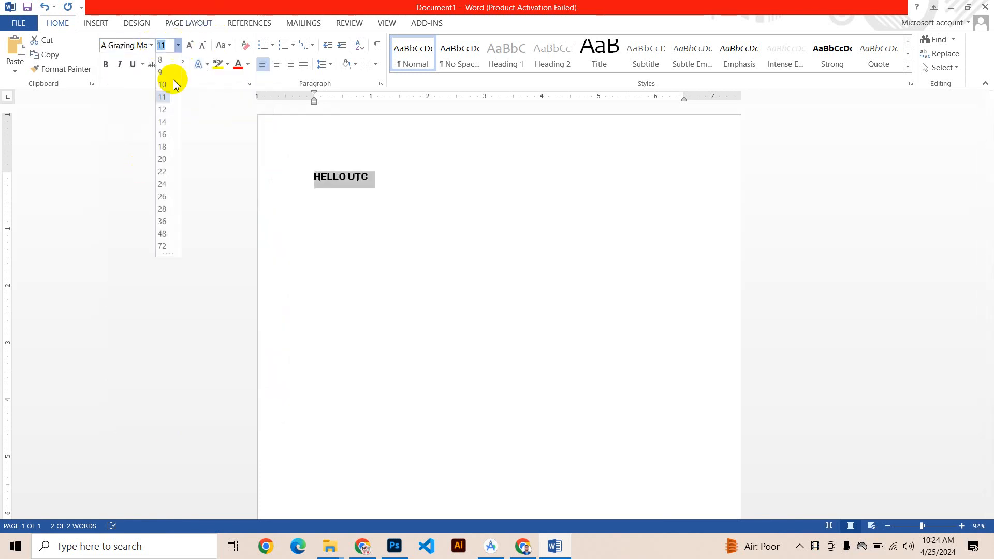
left_click(164, 184)
left_click(373, 188)
triple_click(373, 188)
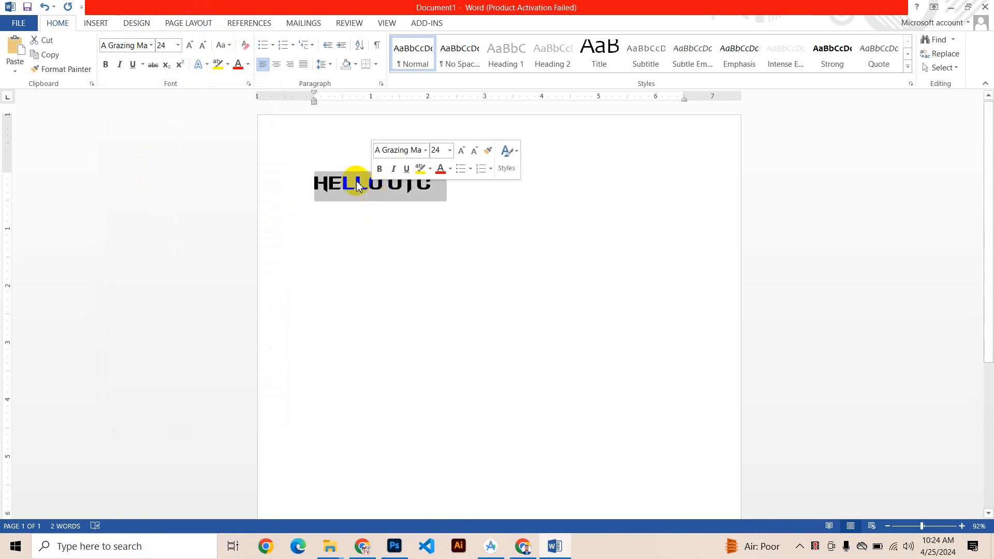
left_click(136, 47)
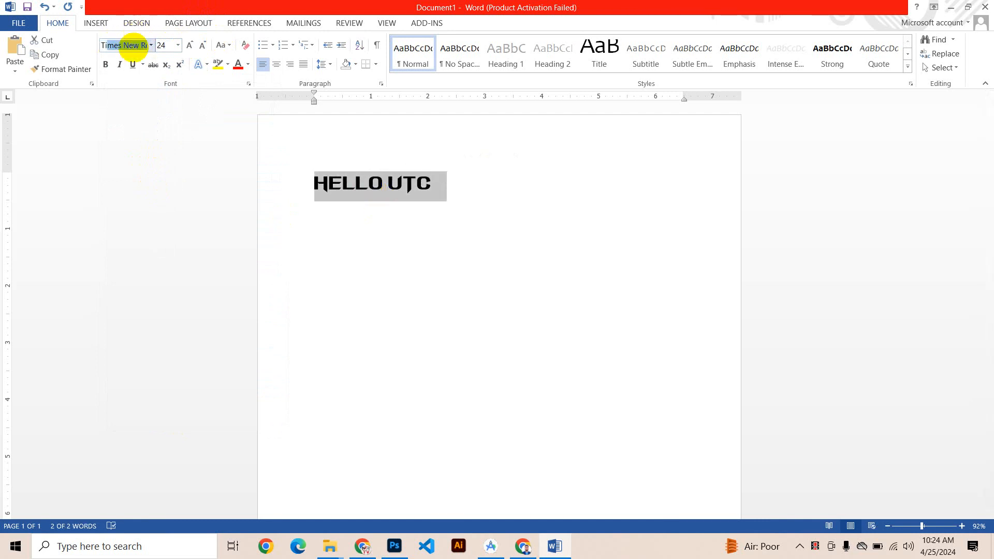
type("Times New Roman")
key("Return")
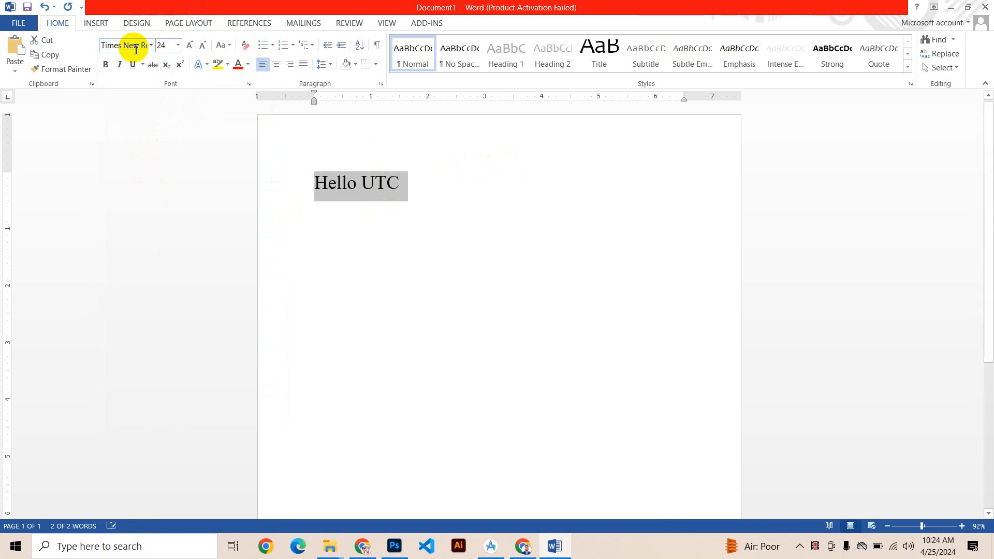
Step: Select the "Hello UTC" line and try bold formatting on it, switching it on and off
left_click(366, 182)
double_click(365, 181)
left_click(328, 181)
triple_click(328, 179)
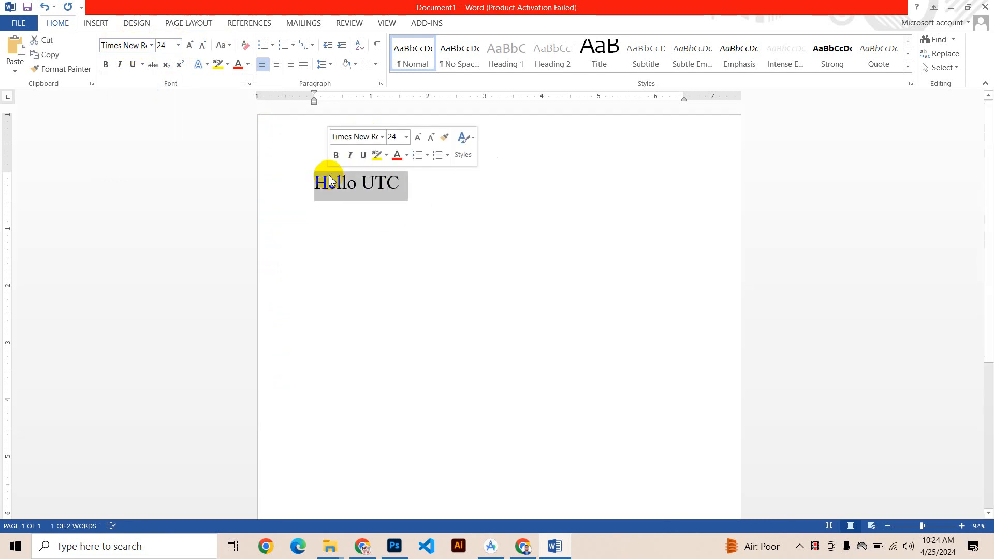
left_click(106, 65)
left_click(106, 65)
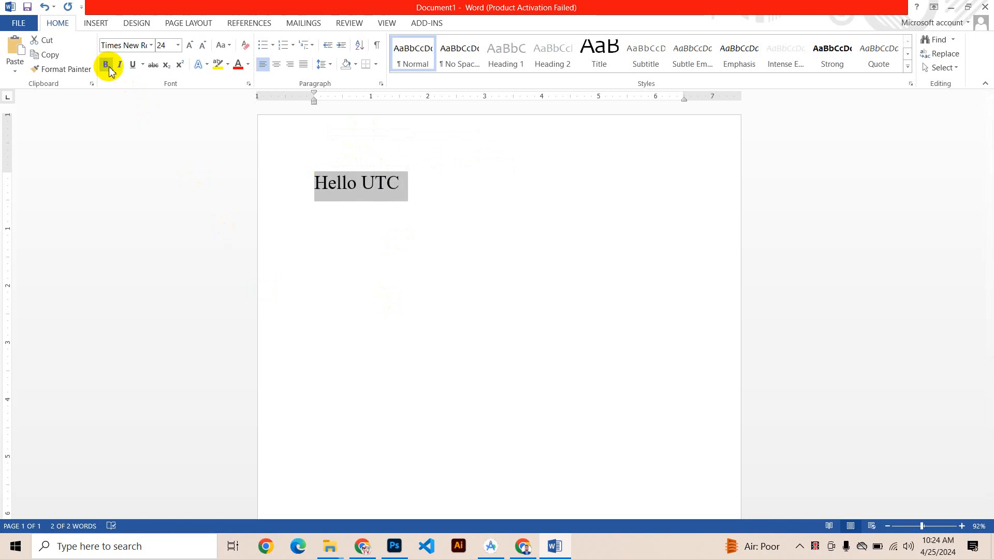
left_click(107, 66)
left_click(106, 65)
left_click(106, 66)
left_click(106, 65)
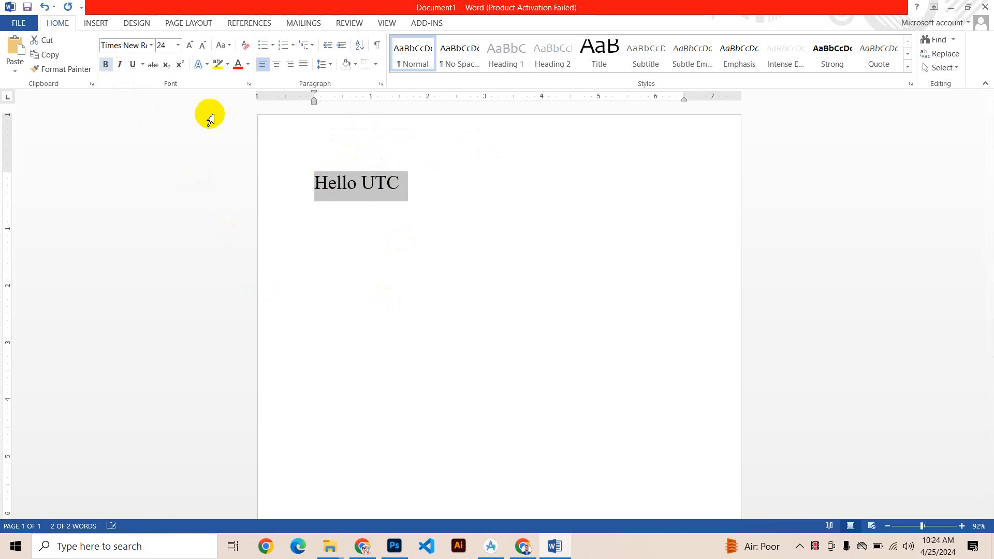
Step: Try italic formatting on the selected "Hello UTC" line, switching it on and off
left_click(120, 65)
left_click(120, 65)
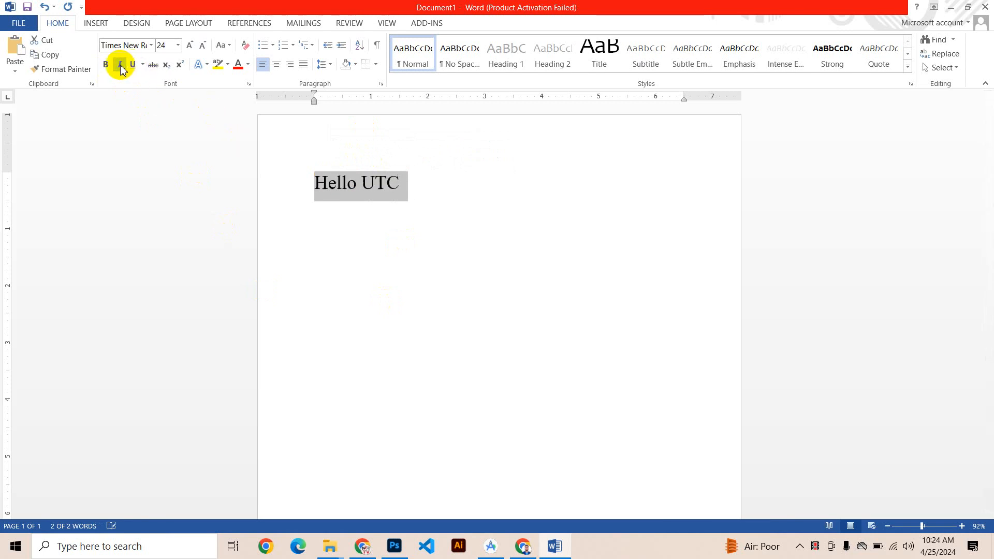
left_click(120, 65)
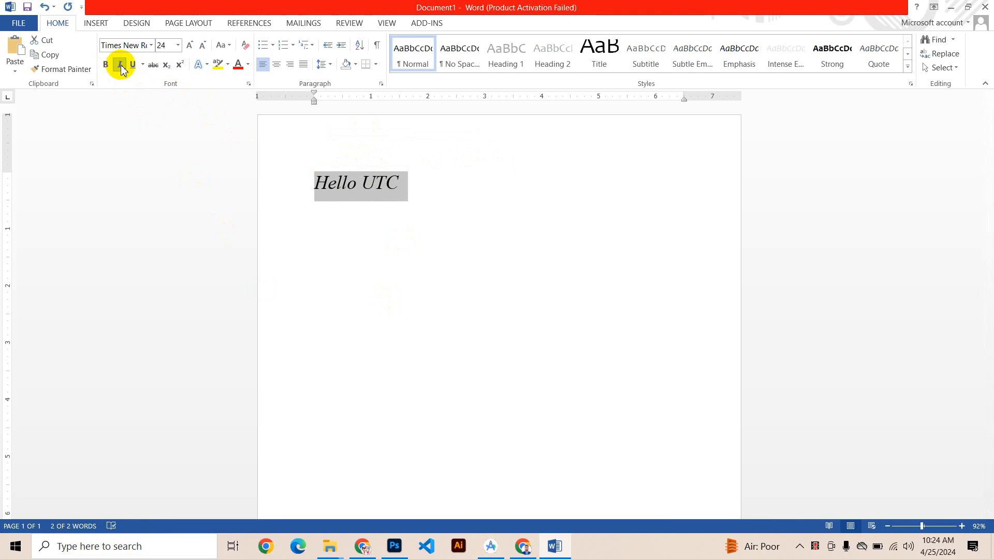
left_click(120, 66)
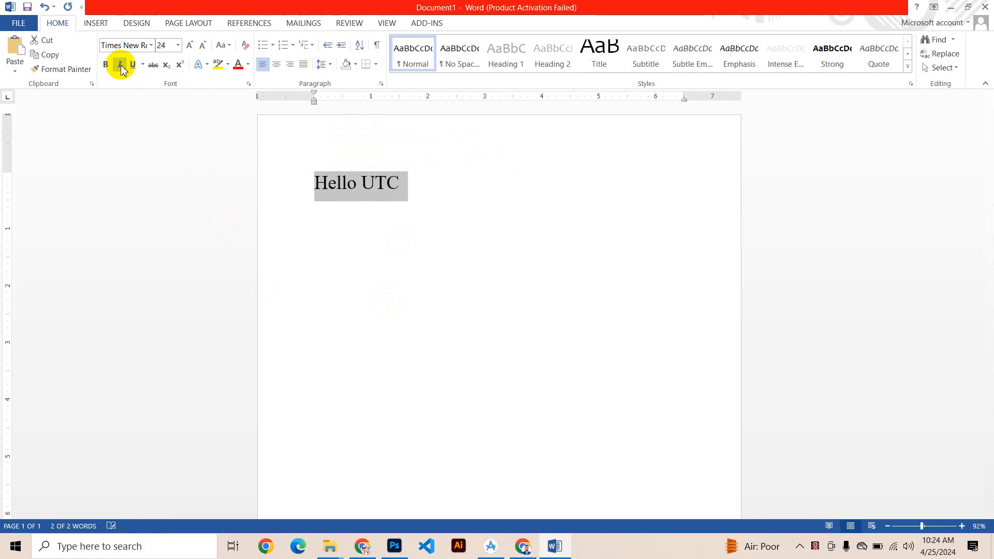
left_click(120, 65)
left_click(120, 65)
left_click(120, 65)
left_click(120, 65)
Step: Underline the "Hello UTC" line and choose the double underline style
left_click(135, 66)
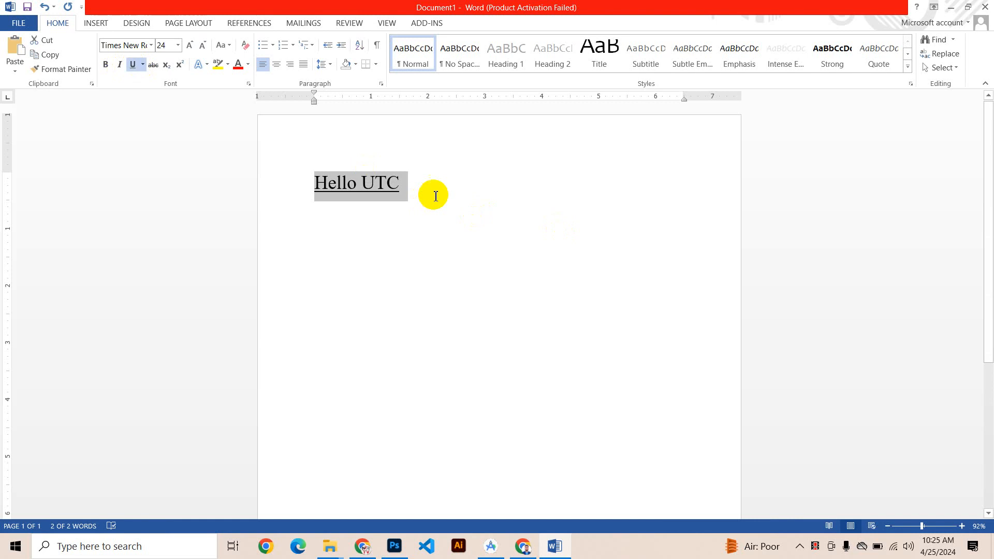
left_click(143, 65)
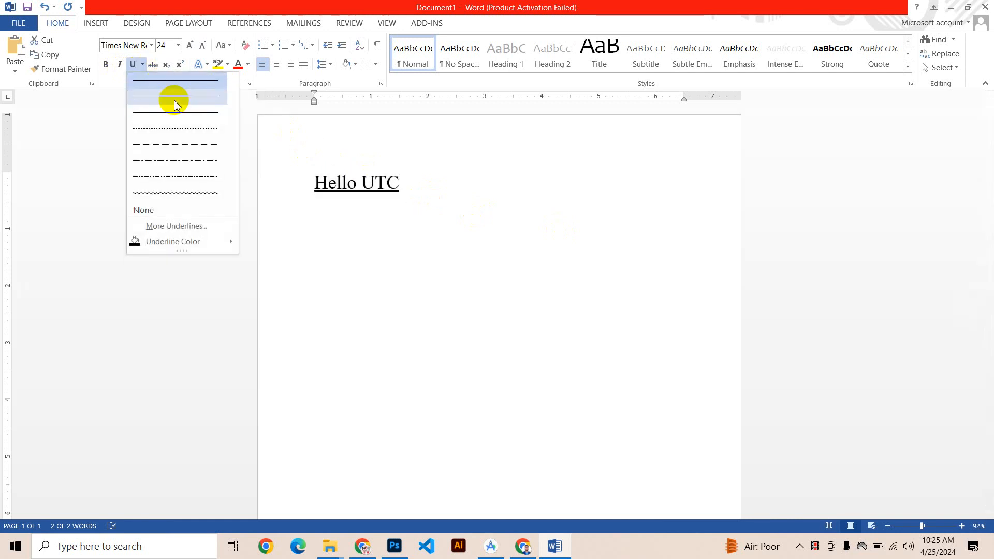
left_click(176, 104)
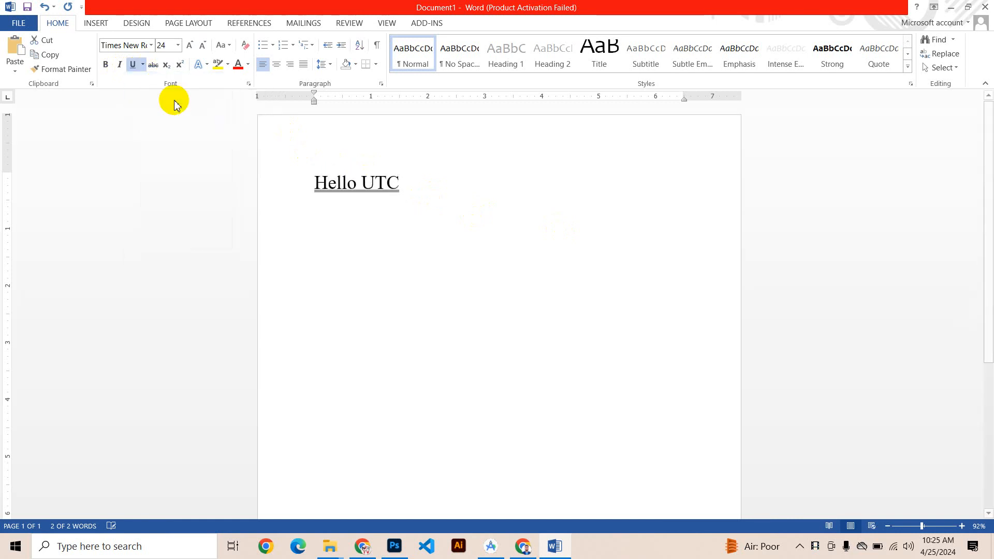
left_click(143, 65)
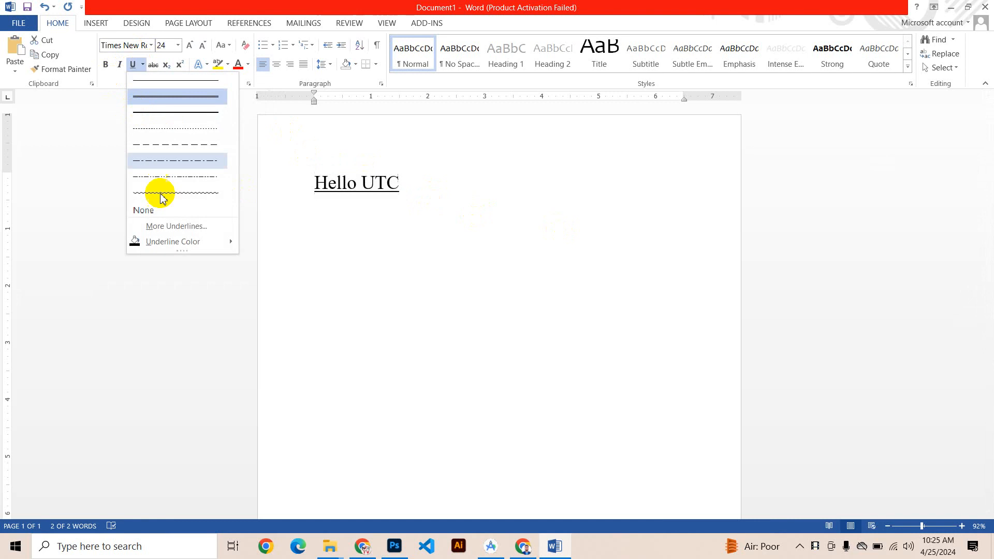
left_click(160, 101)
Step: Reselect the "Hello UTC" line and remove its double underline
left_click(333, 178)
left_click_drag(402, 198, 185, 192)
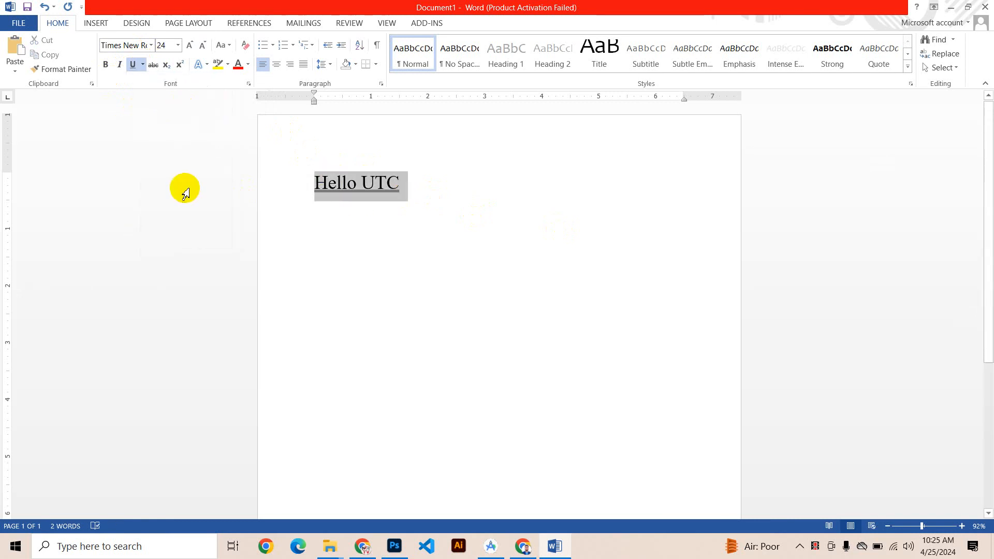
key("ctrl+u")
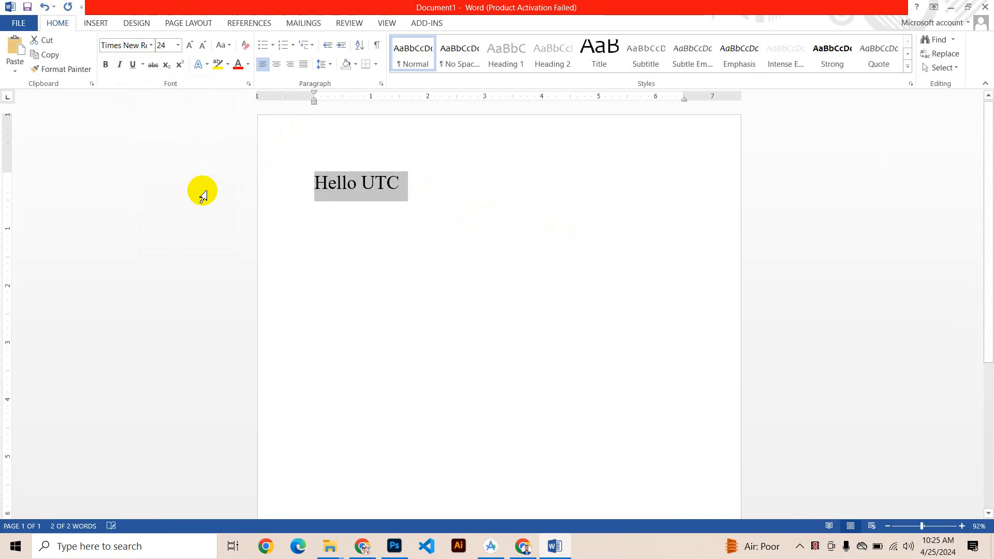
Step: Apply strikethrough to the "Hello UTC" line and place the cursor at its end
left_click(154, 65)
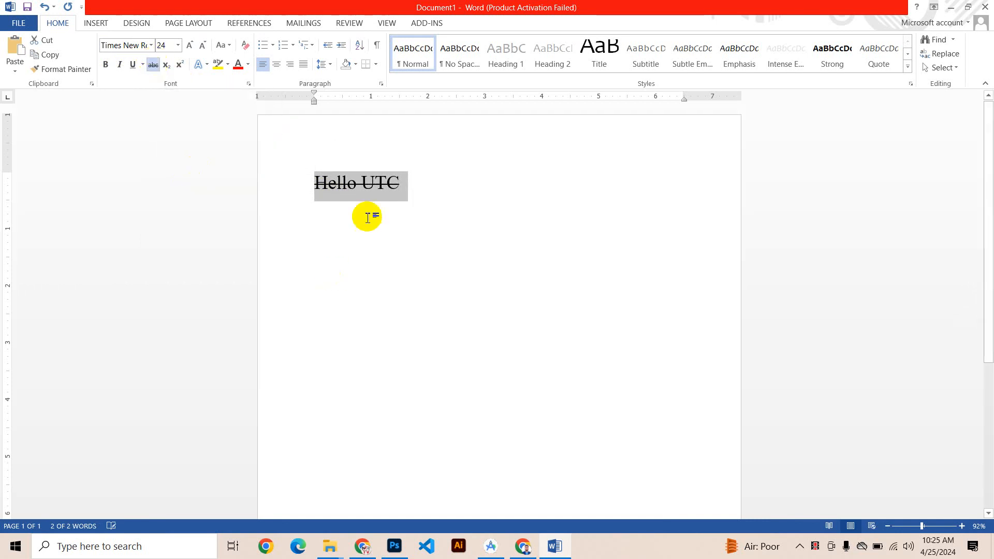
left_click(407, 188)
left_click(224, 186)
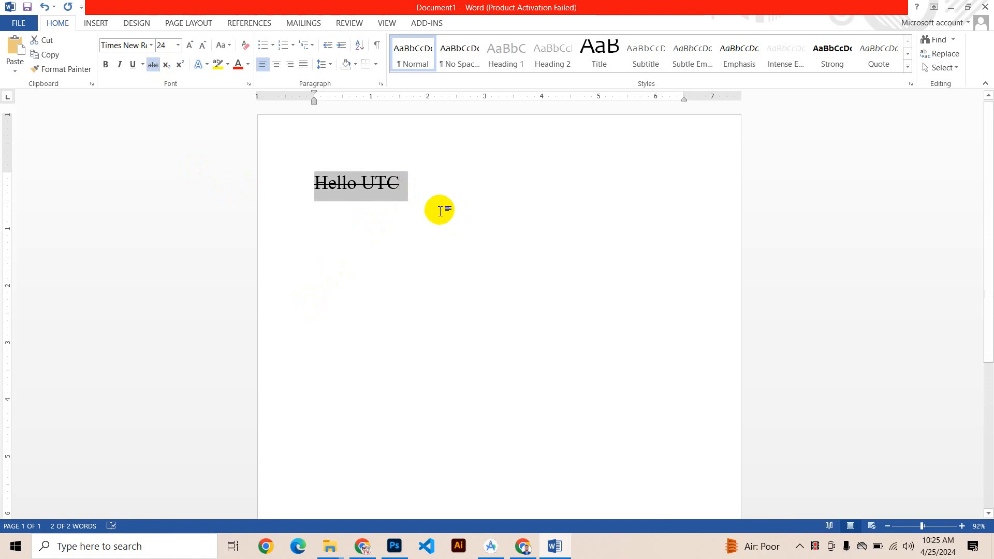
left_click(425, 197)
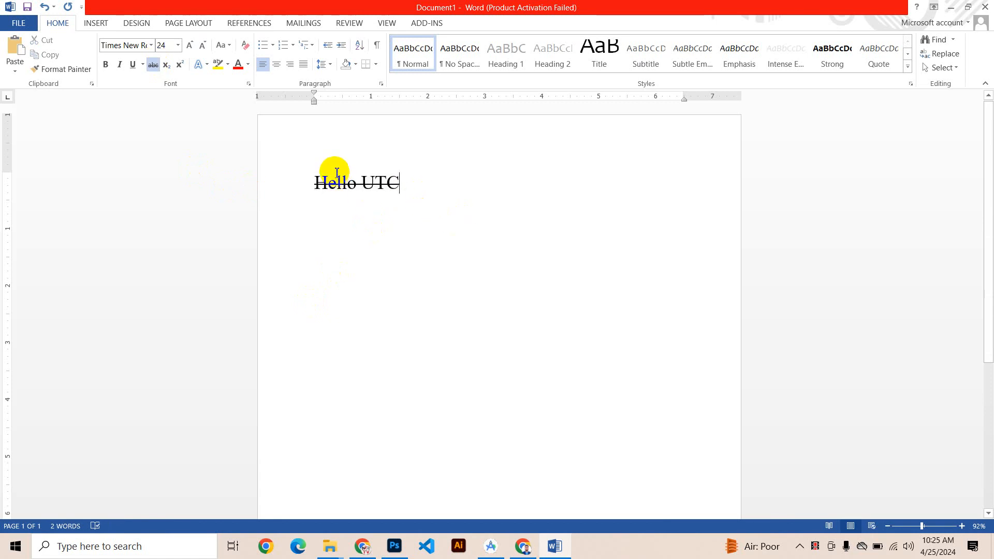
Step: Remove the strikethrough from the "Hello UTC" line and place the cursor at its end
left_click_drag(338, 150, 356, 160)
left_click(389, 187)
left_click_drag(412, 185, 244, 160)
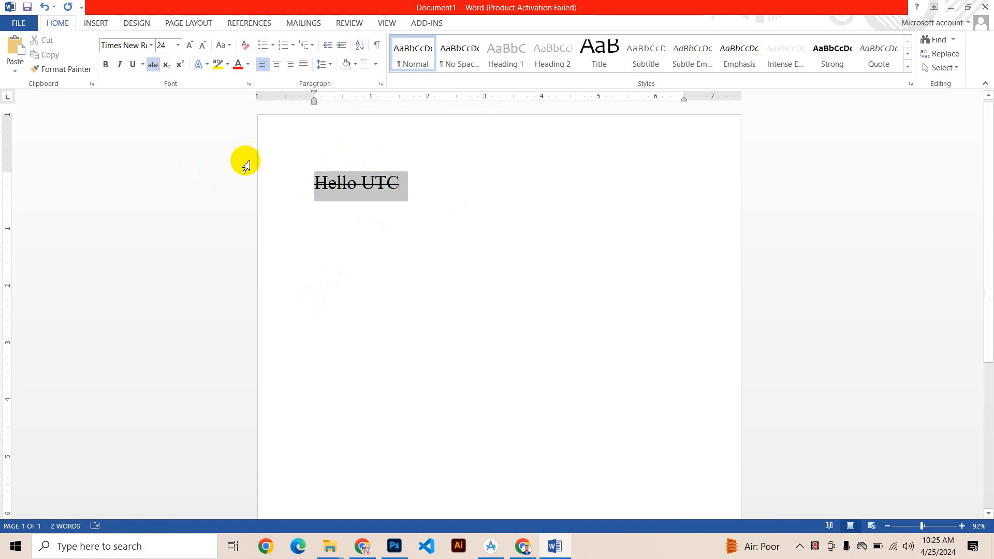
left_click(152, 67)
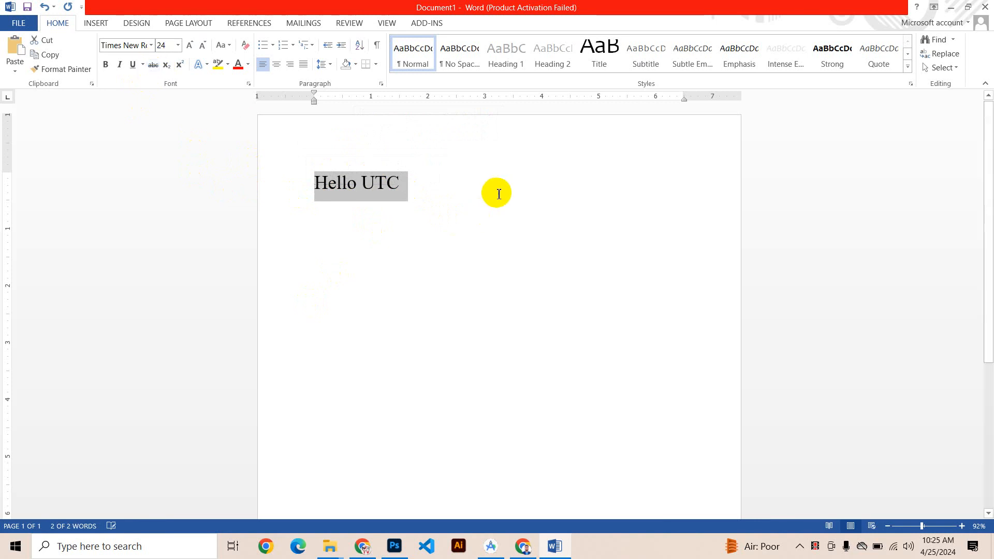
left_click(462, 193)
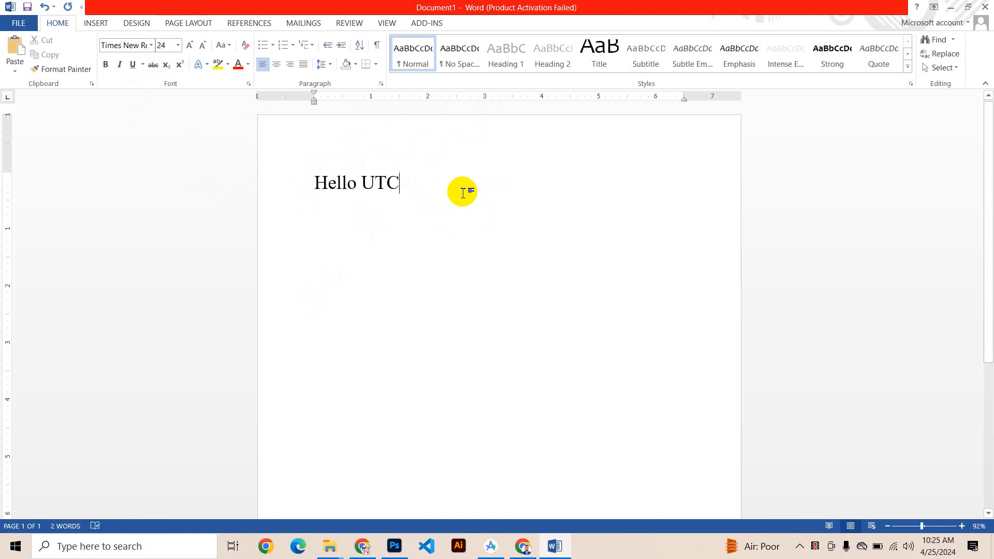
Step: Add two lines reading 50000 and 40000 below "Hello UTC"
key("Return")
type("50000")
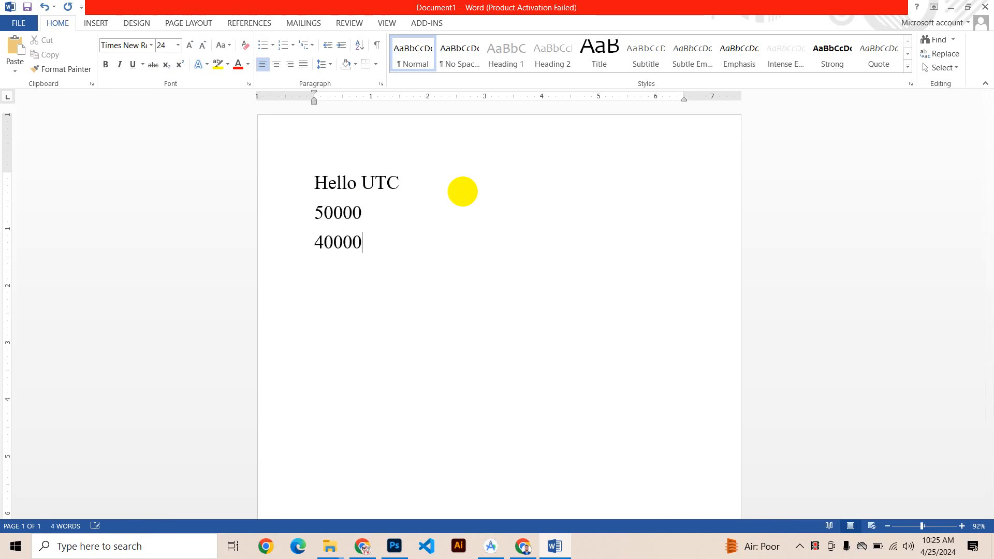
key("Return")
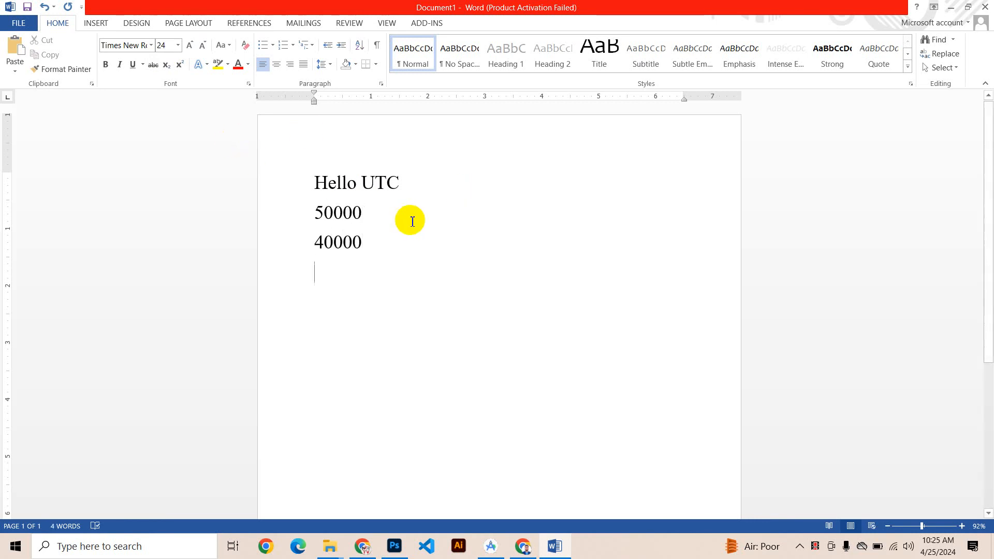
Step: Apply strikethrough to the 50000 line
left_click(309, 214)
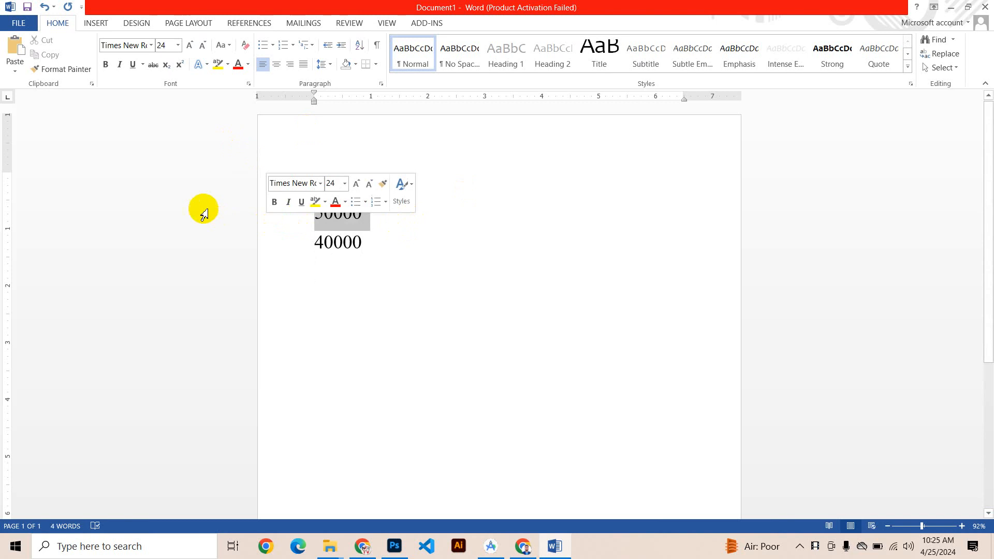
left_click(152, 65)
left_click(408, 218)
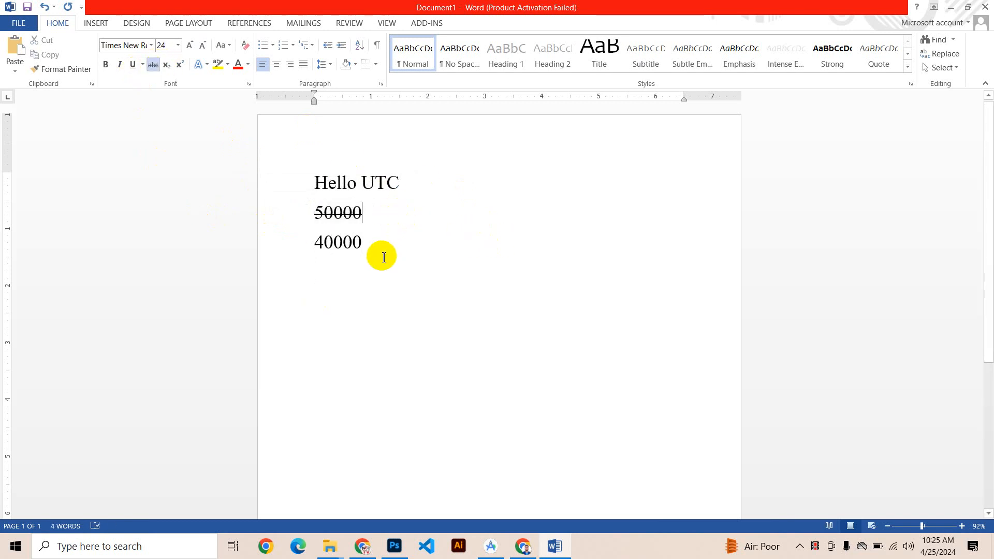
Step: Delete the 50000 and 40000 lines and turn off strikethrough on the empty line below "Hello UTC"
left_click(300, 222, "shift")
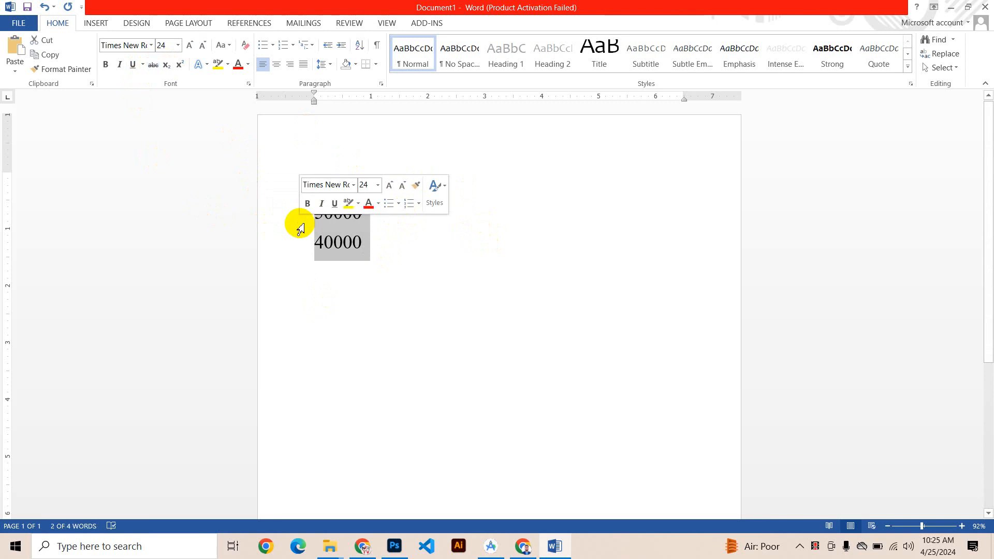
key("Delete")
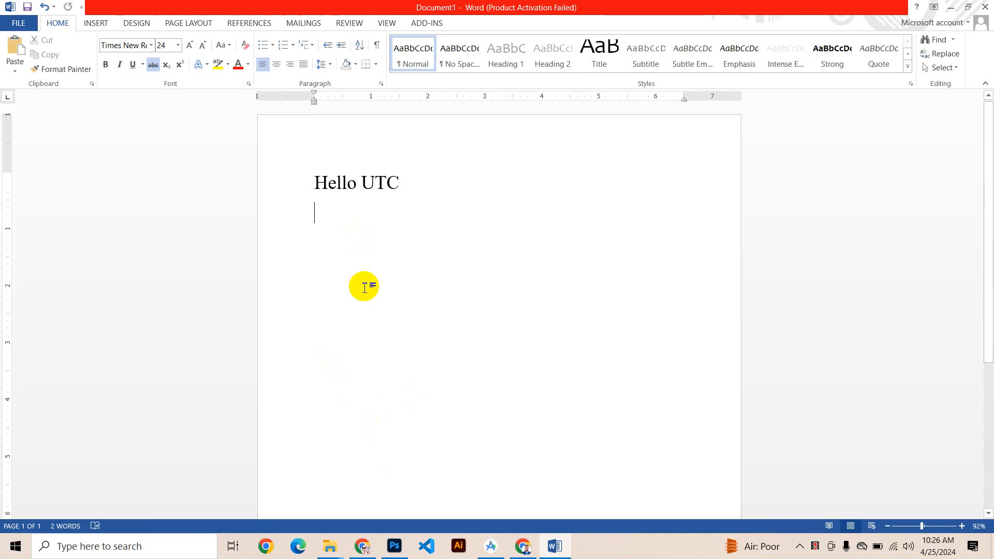
type("H")
key("BackSpace")
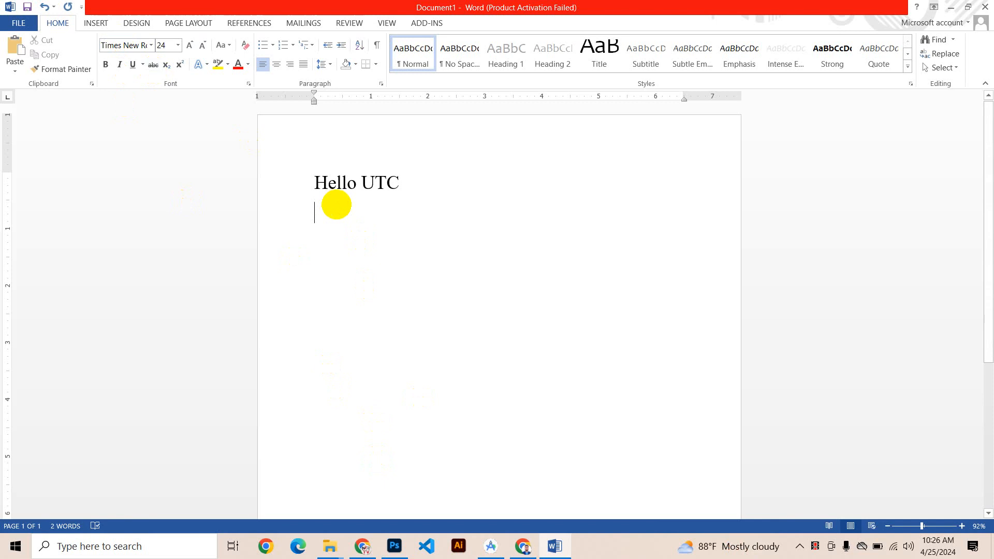
Step: Write H2O on the line below "Hello UTC" and format its 2 as subscript
type("H2O")
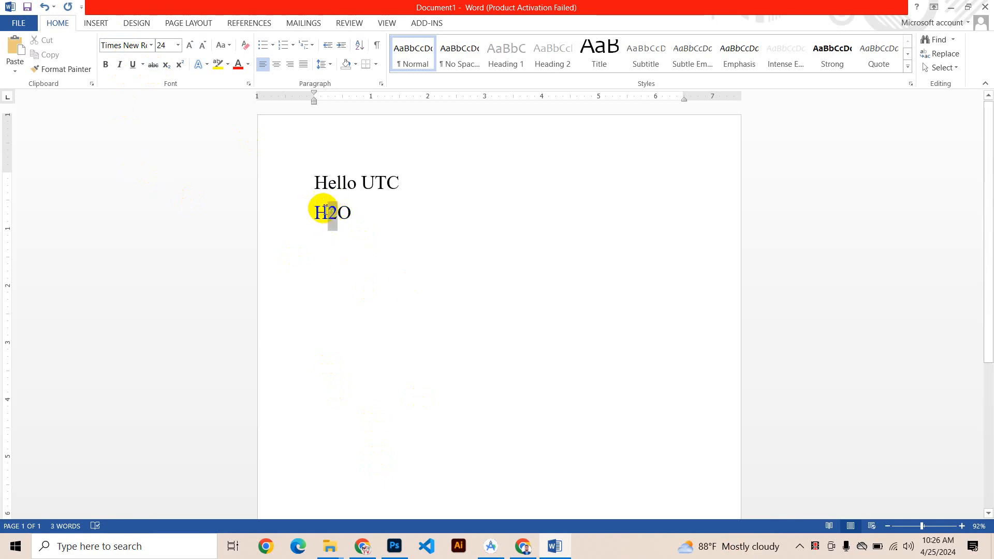
left_click(165, 64)
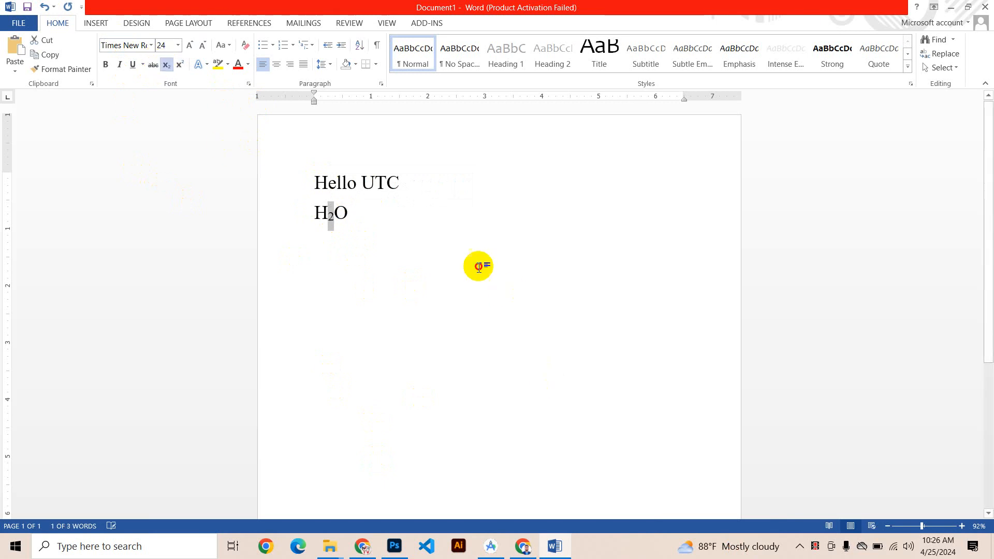
left_click(262, 212)
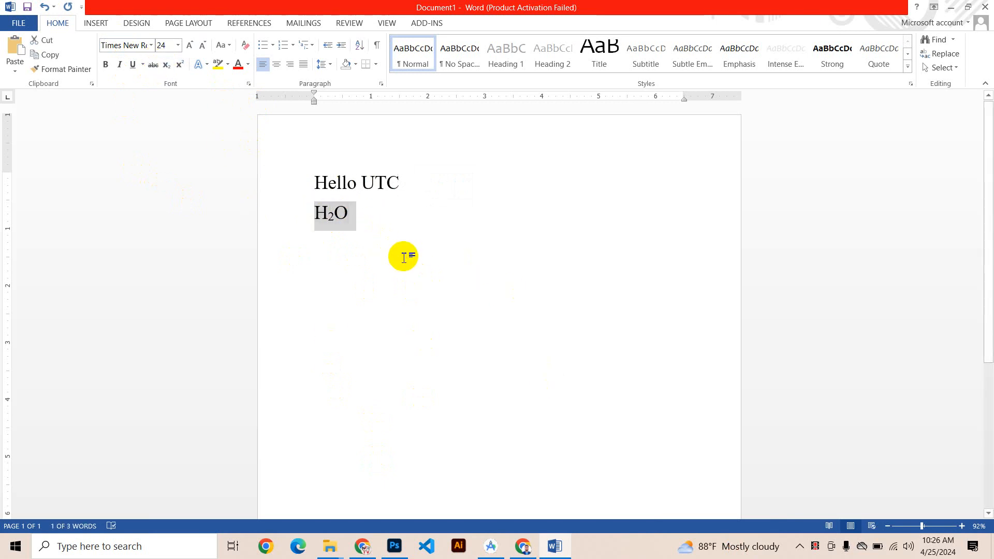
left_click(371, 245)
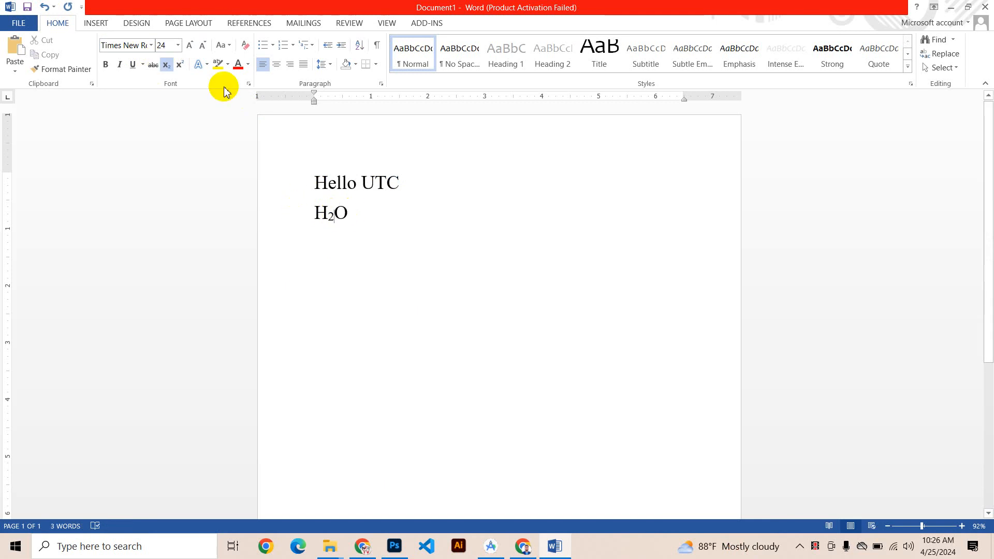
Step: Toggle the subscript formatting in H2O, restore plain text and apply subscript to the 2 again
left_click(166, 66)
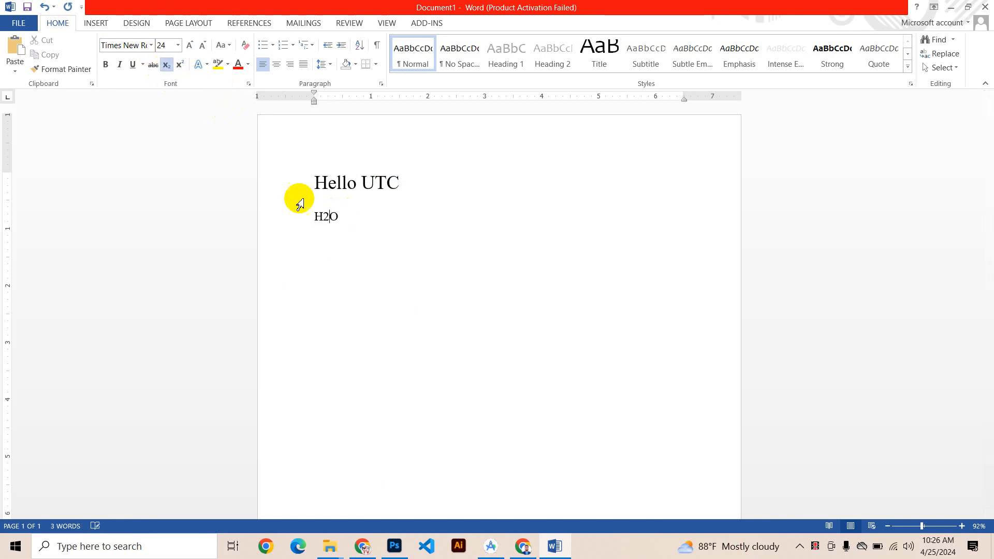
mouse_move(337, 212)
left_mouse_down()
mouse_move(355, 210)
mouse_move(335, 216)
left_mouse_up()
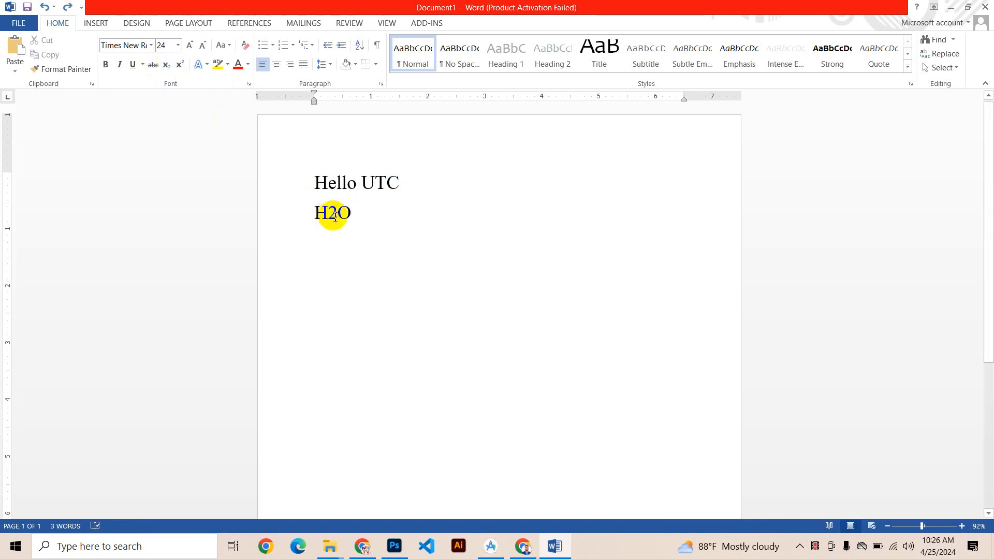
left_click(165, 67)
left_click(360, 223)
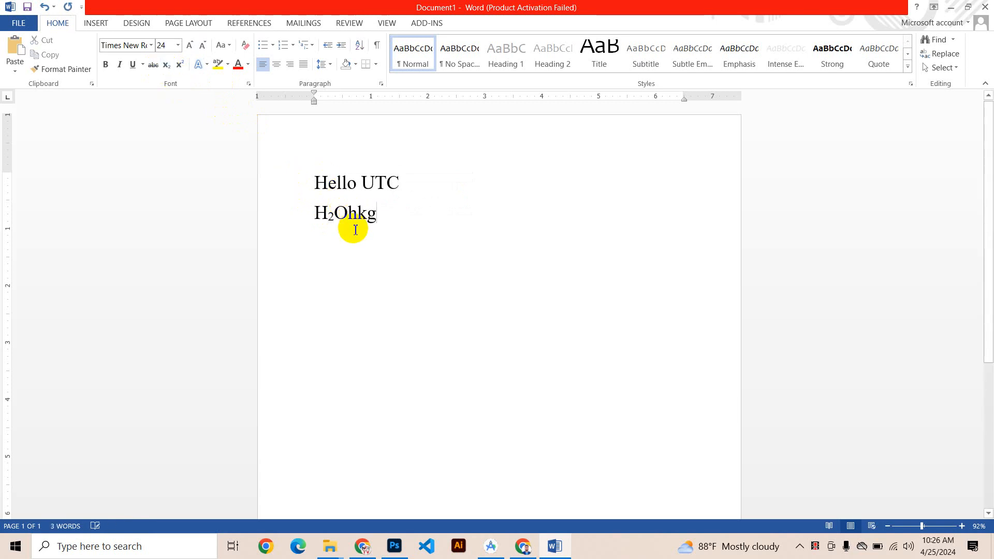
Step: Delete the stray letters after H2O and try typing 65+45 with subscript switched on
key("BackSpace")
left_click(166, 65)
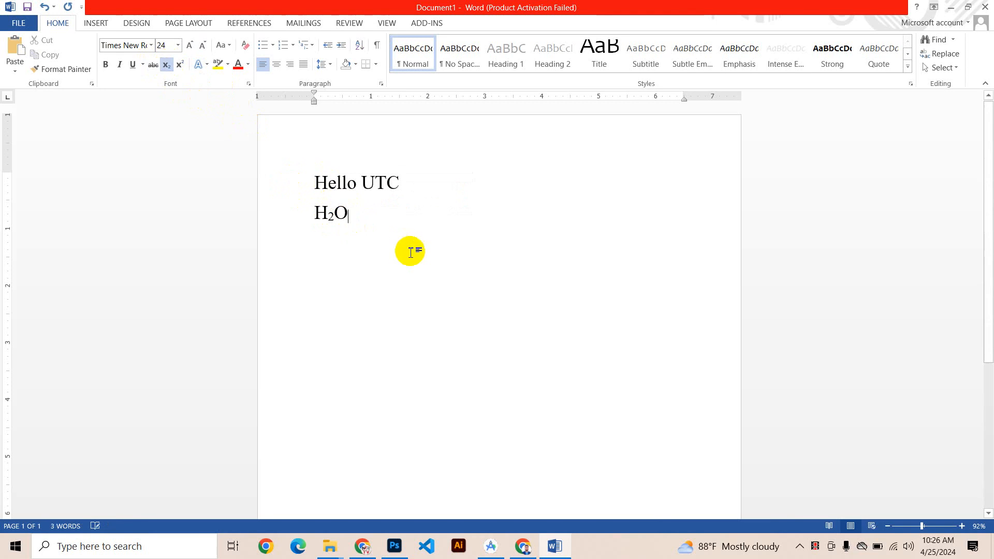
type("65+45")
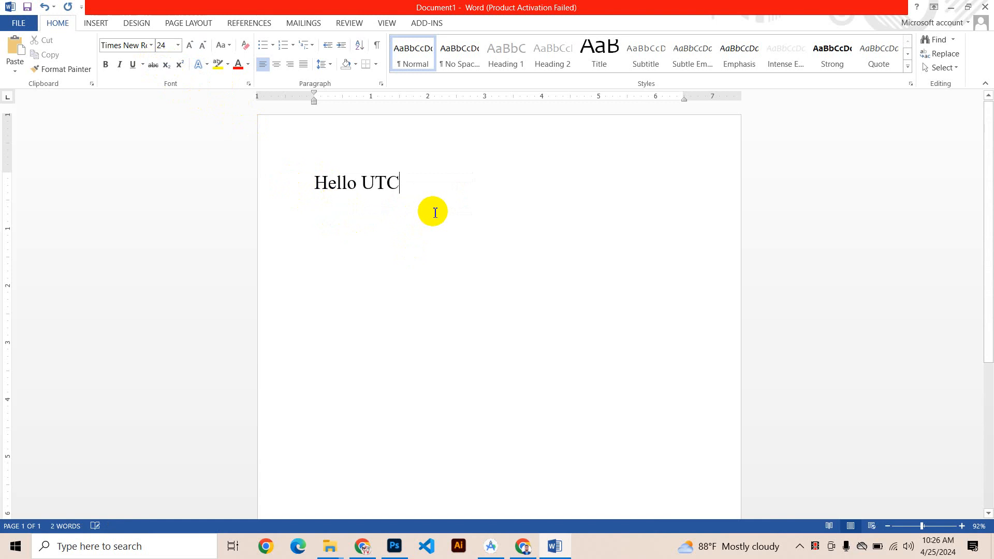
Step: Start a new line below "Hello UTC" and try typing a 2 there
key("Return")
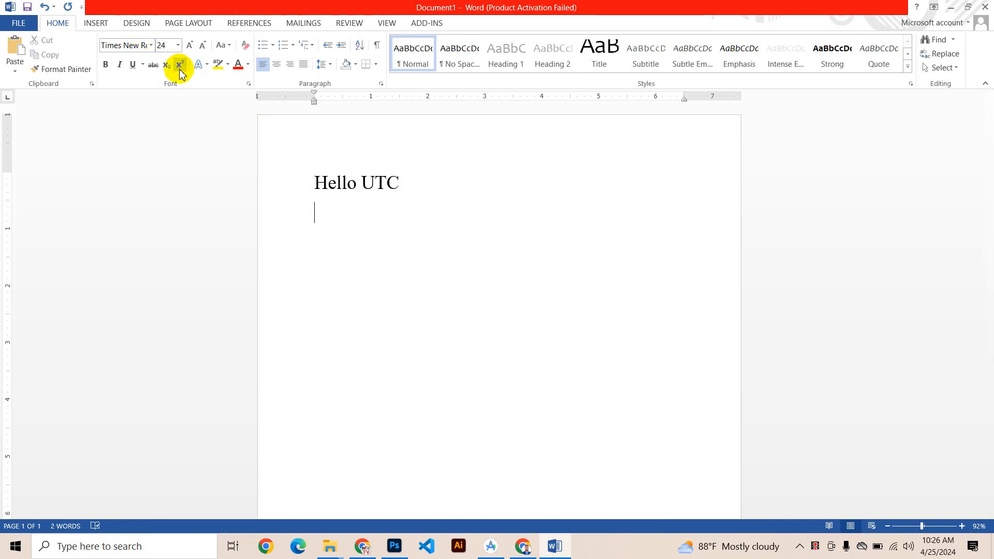
type("2")
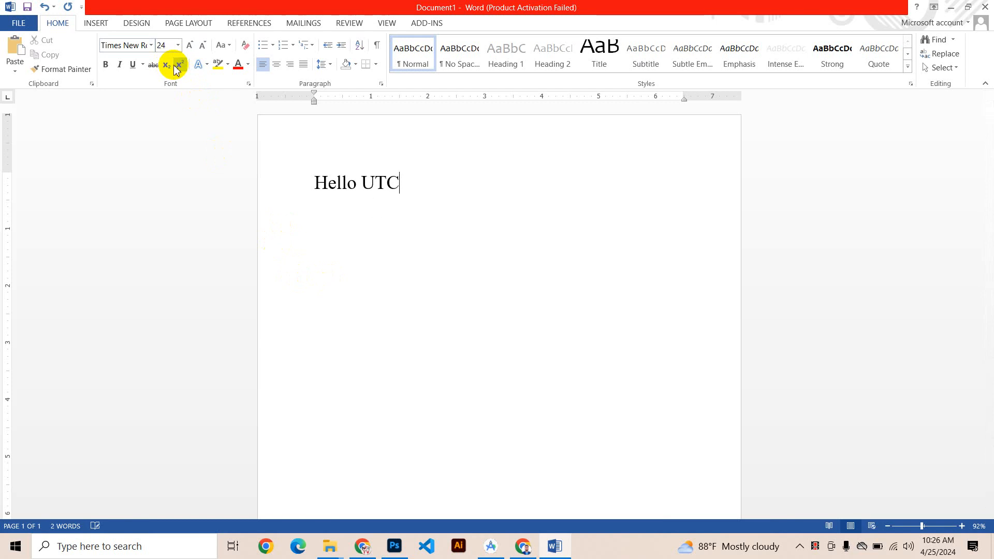
Step: Try growing and shrinking the font of the "Hello UTC" line, ending at size 36
left_click_drag(423, 187, 220, 85)
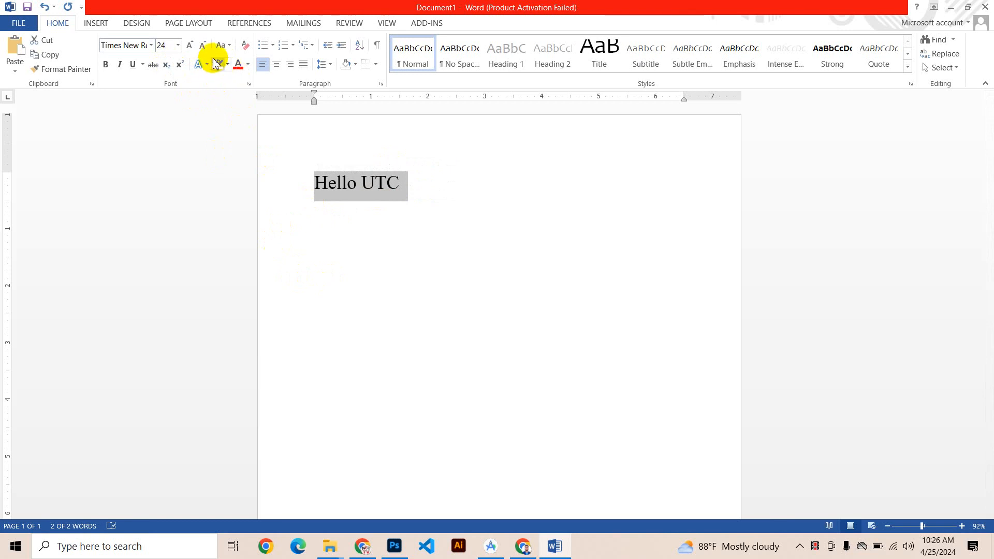
left_click(191, 47)
left_click(191, 47)
left_click(191, 47)
left_click(191, 47)
left_click(191, 46)
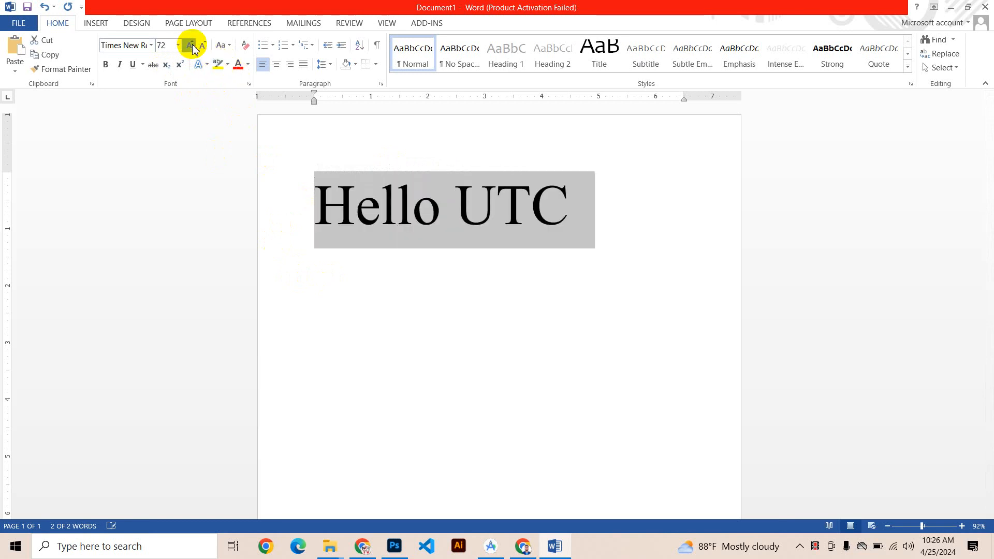
left_click(191, 47)
left_click(202, 45)
left_click(202, 46)
left_click(201, 46)
left_click(202, 45)
left_click(202, 46)
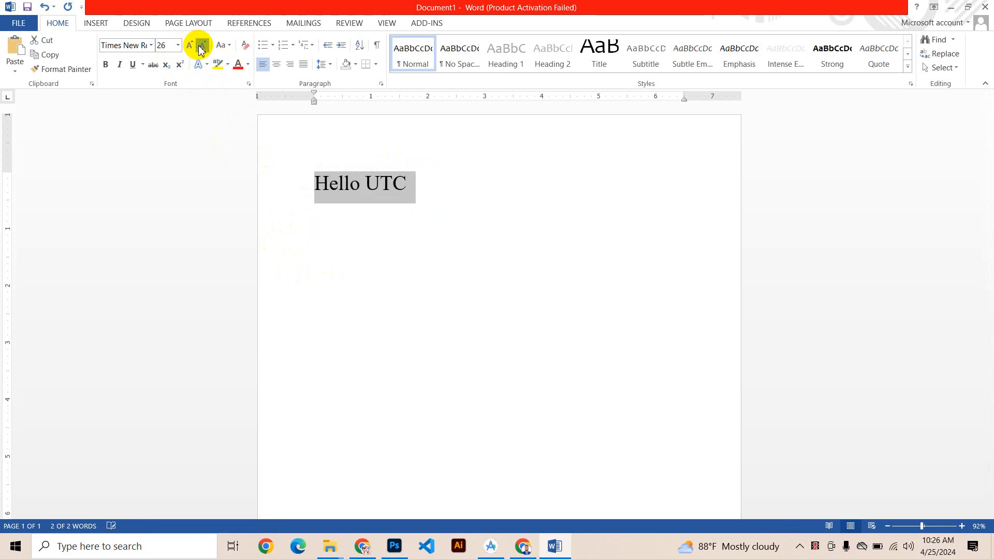
left_click(202, 46)
left_click(189, 46)
left_click(189, 45)
left_click(189, 45)
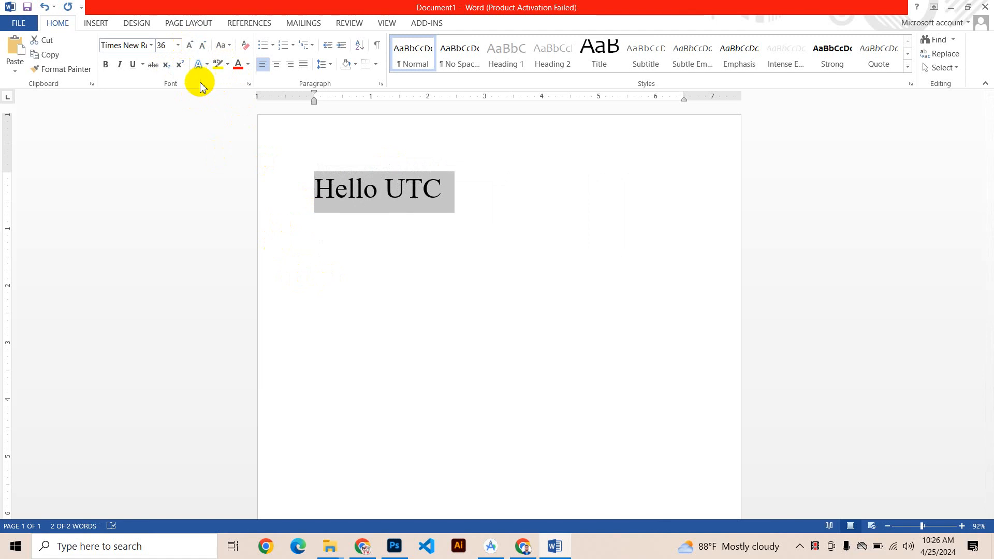
Step: Browse the preset text effects and apply the dark gray gradient with reflection to the "Hello UTC" line
left_click(200, 67)
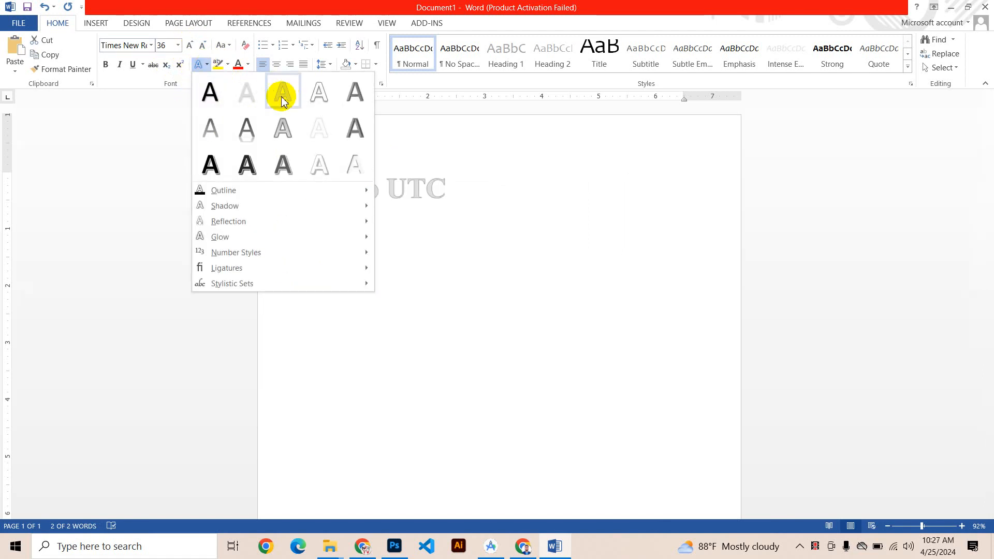
left_click(517, 135)
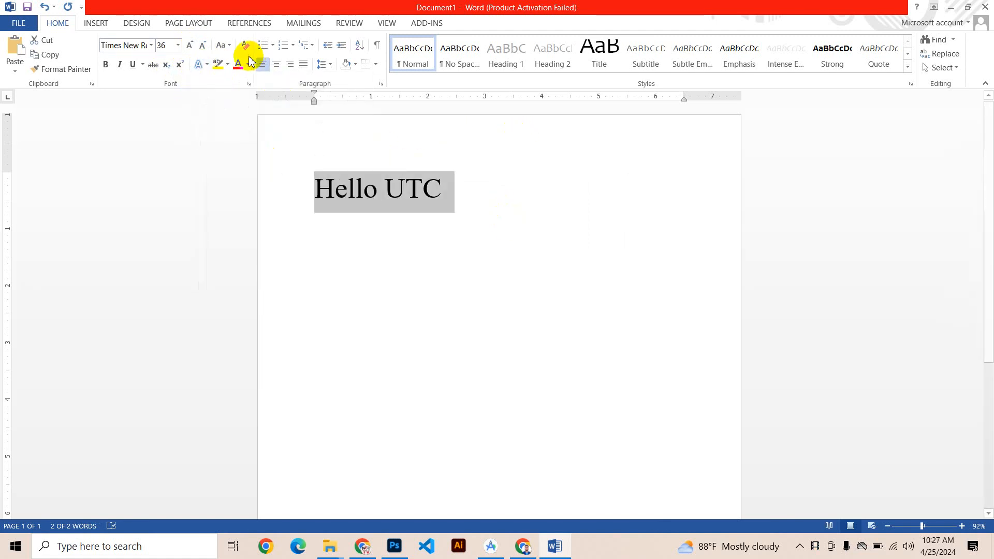
left_click(199, 70)
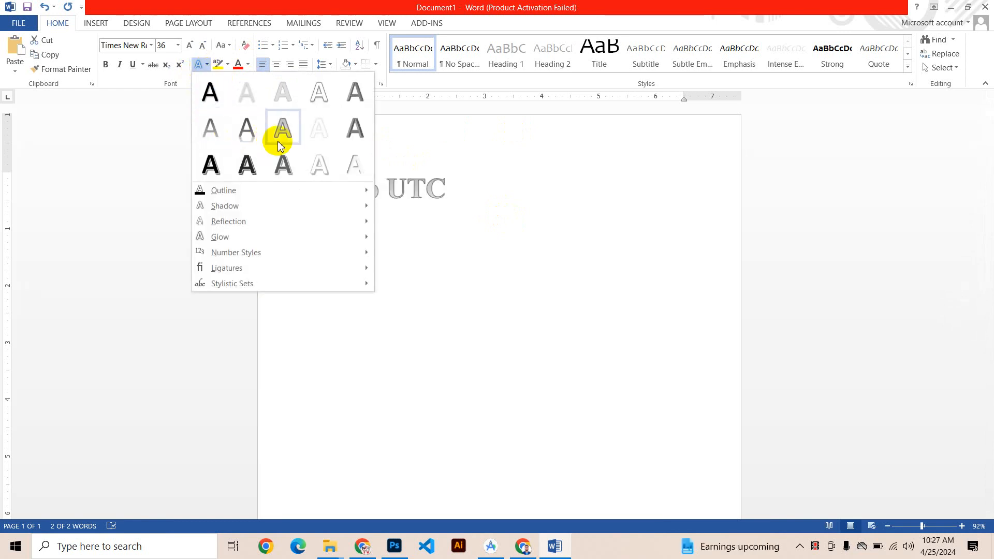
left_click(246, 130)
left_click(409, 214)
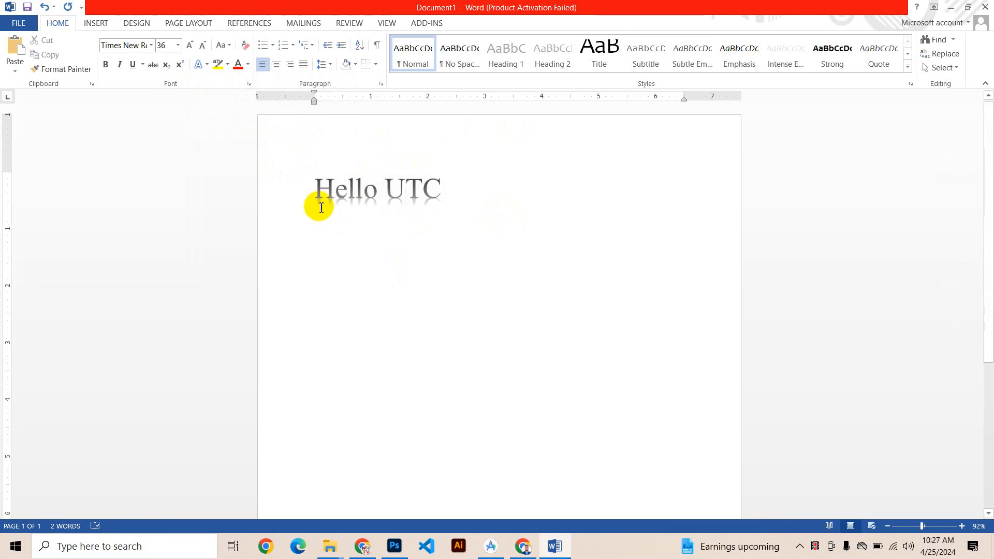
Step: Give the "Hello UTC" text a blue outline from the standard colors
scroll(319, 202, "up", 6)
scroll(299, 259, "up", 1)
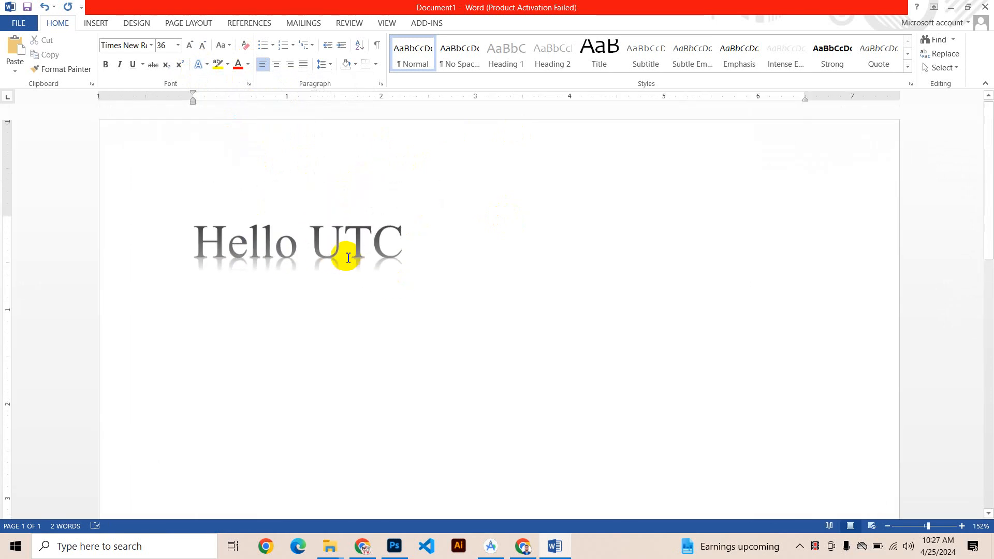
left_click(107, 225)
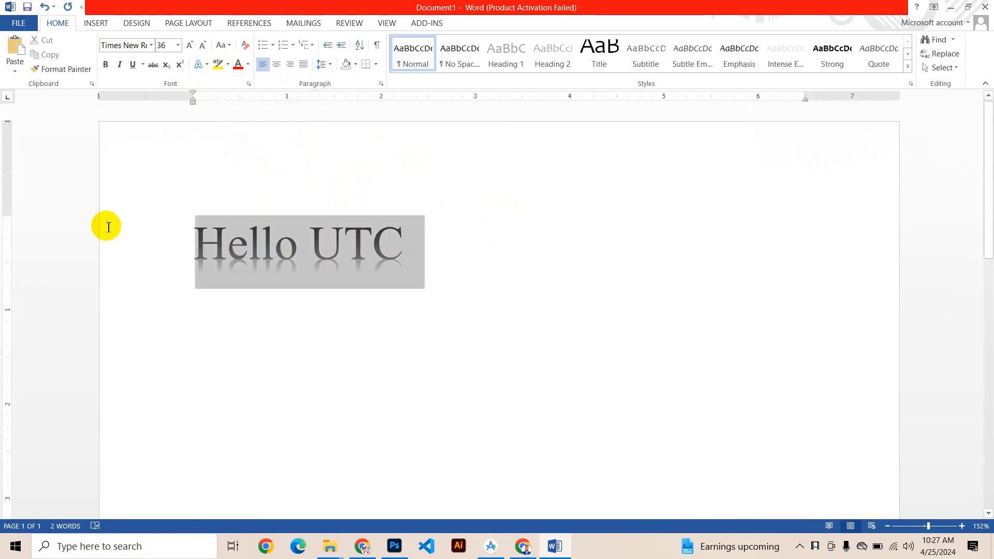
left_click(206, 64)
left_click(221, 192)
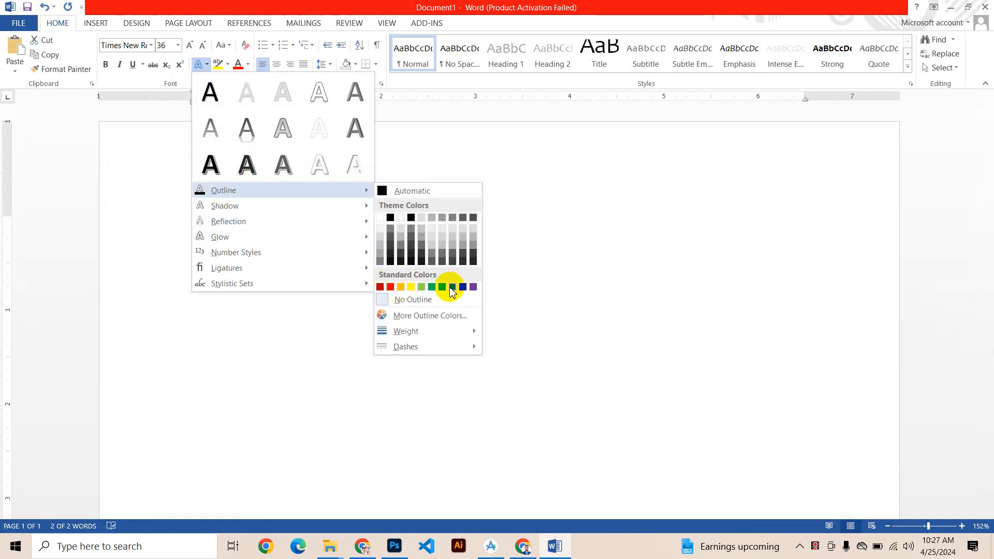
left_click(452, 288)
left_click(346, 255)
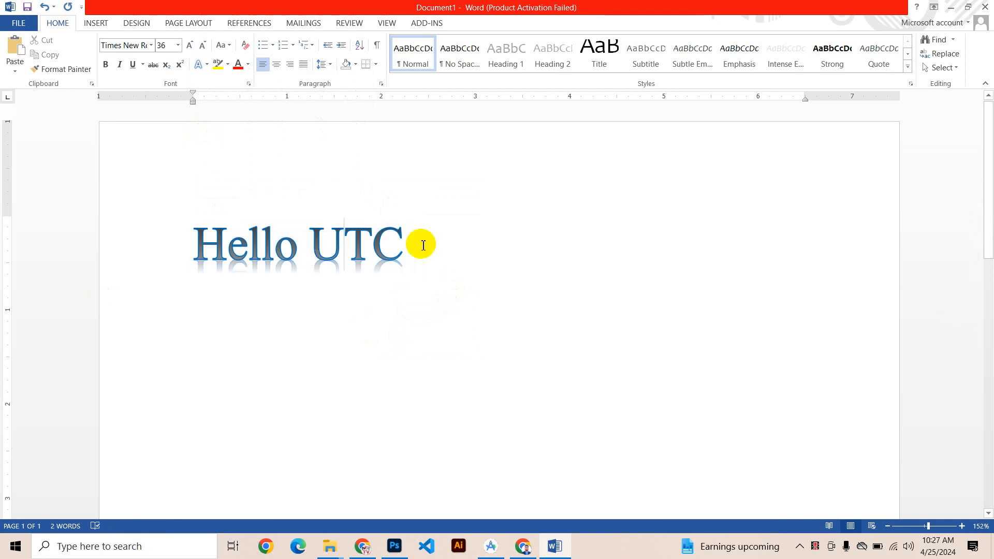
Step: Apply a preset reflection variation to the "Hello UTC" text
left_click_drag(423, 245, 178, 247)
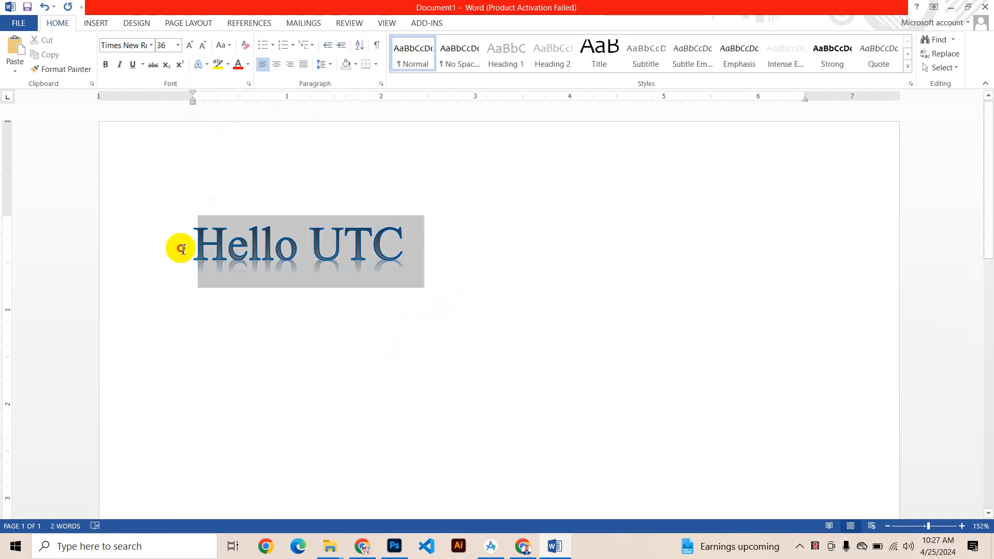
left_click(210, 68)
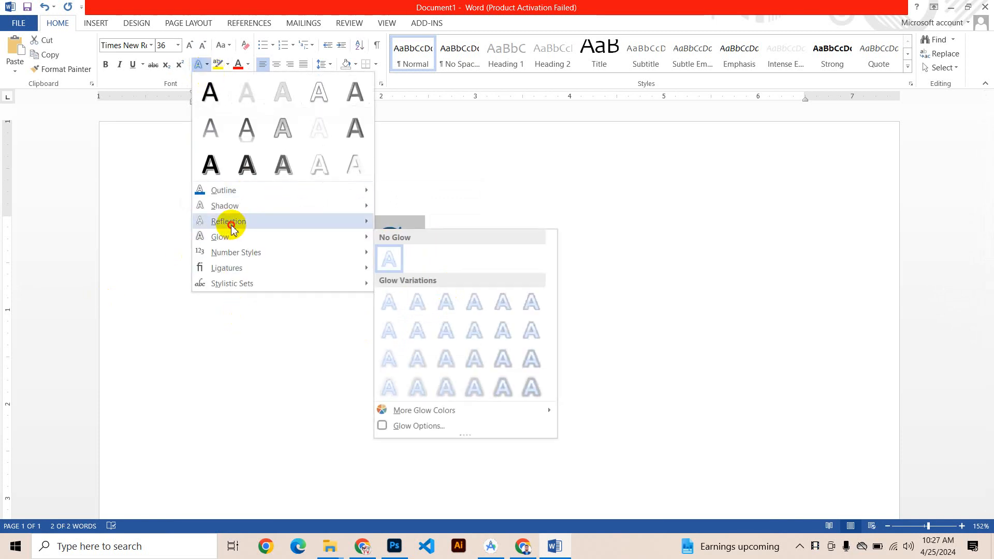
mouse_move(231, 223)
left_click(388, 328)
left_click(395, 367)
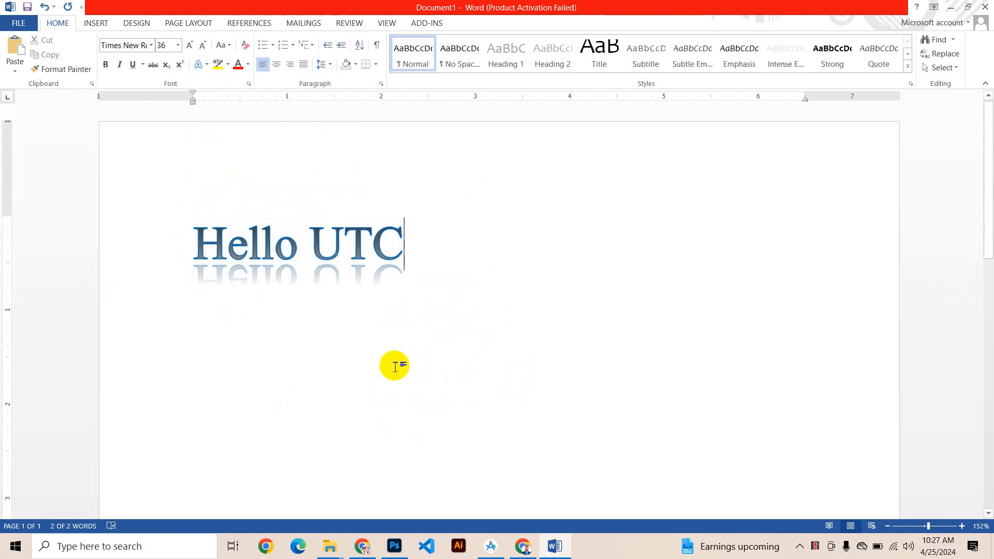
scroll(71, 326, "up", 5)
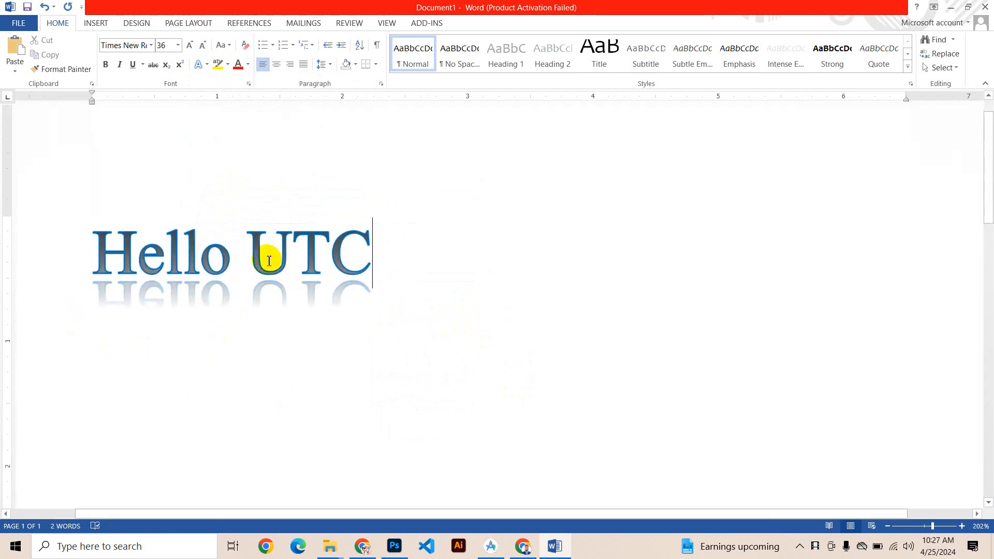
scroll(269, 260, "down", 7)
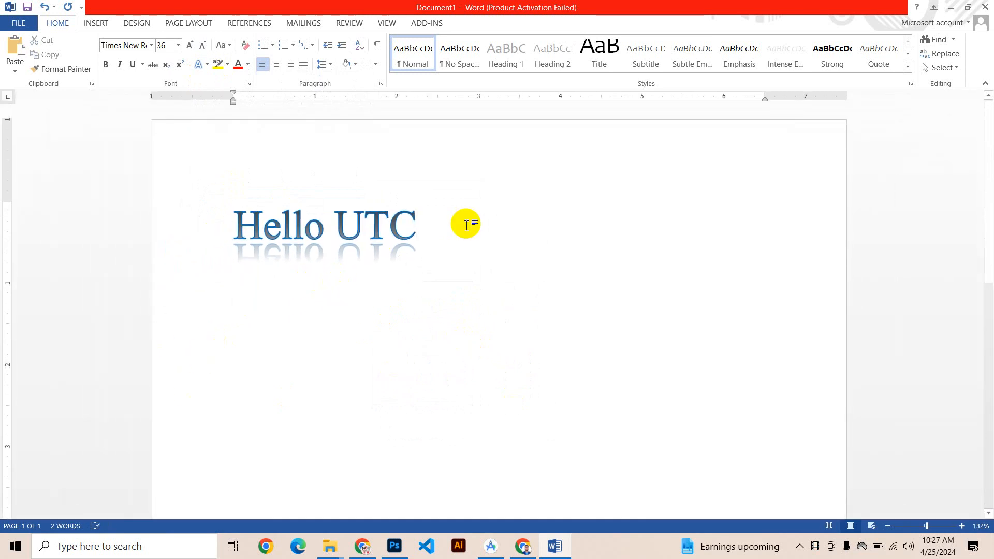
Step: Select the "Hello UTC" line and clear all of its formatting
left_click(178, 215)
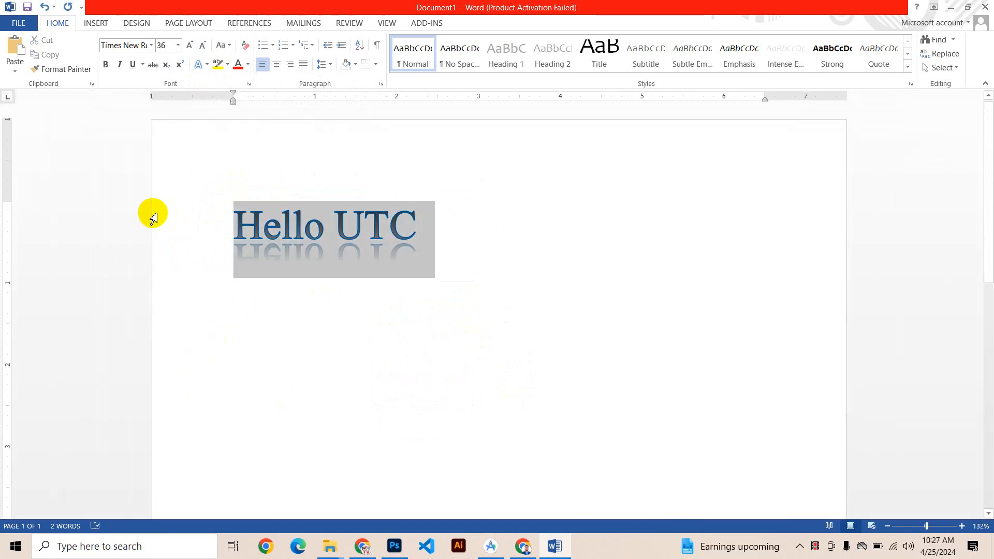
double_click(263, 239)
left_click(261, 238)
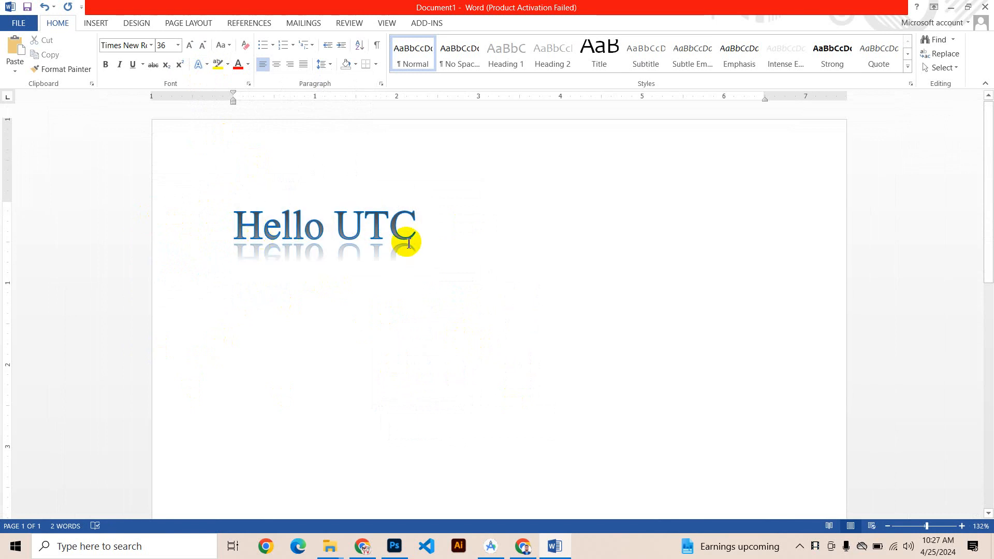
left_click(117, 208)
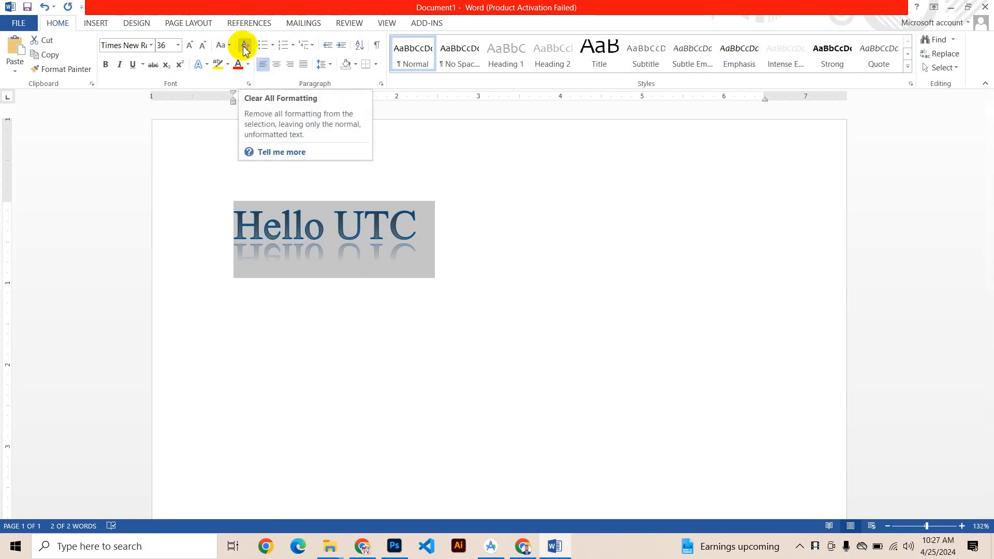
left_click(247, 52)
left_click(315, 225)
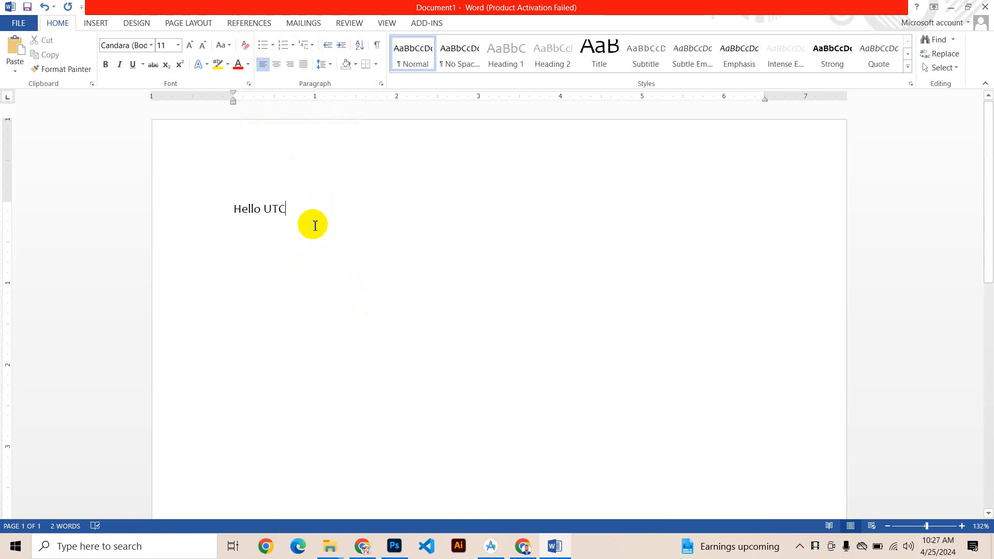
Step: Grow the font of the "Hello UTC" line to size 28
left_click_drag(314, 221, 129, 222)
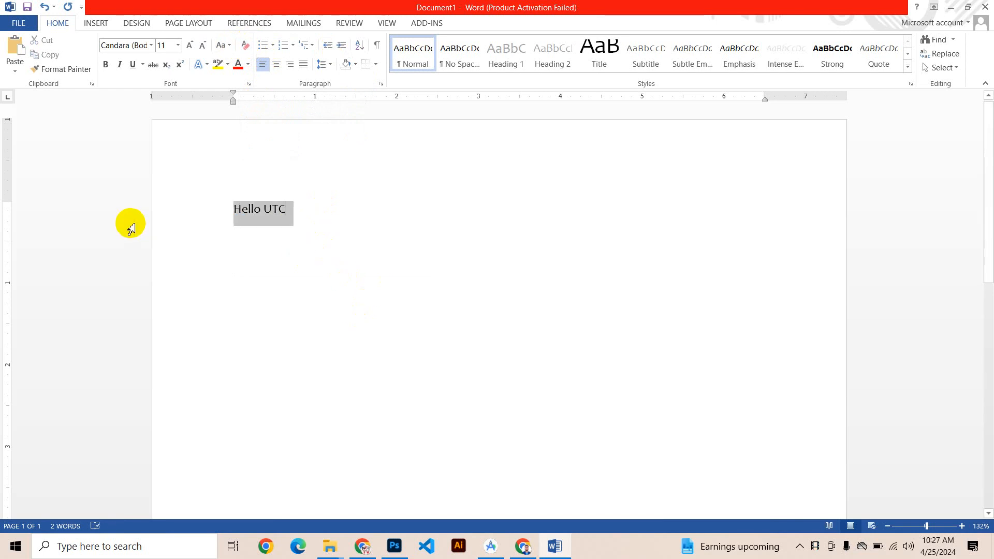
left_click(189, 46)
left_click(189, 46)
left_click(190, 46)
left_click(190, 46)
left_click(190, 47)
left_click(189, 47)
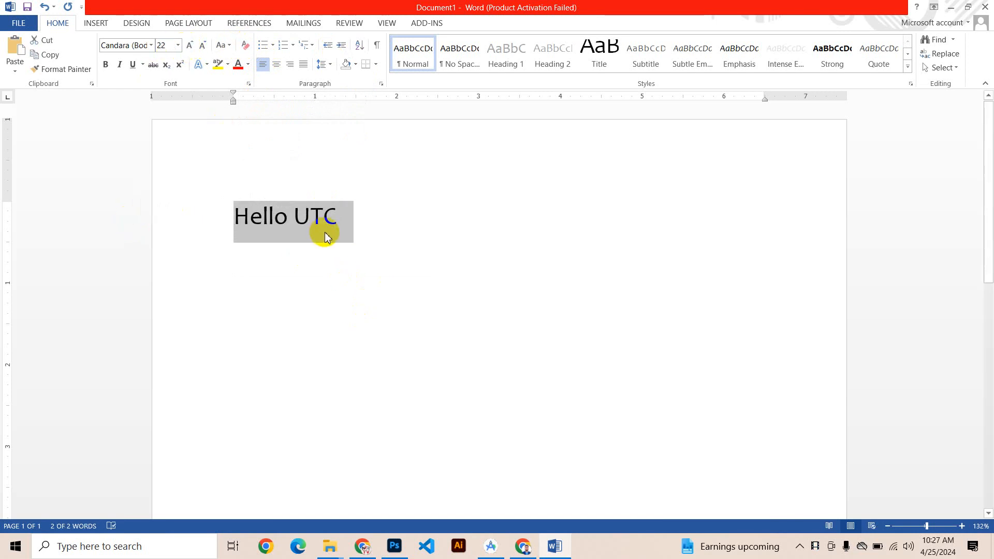
left_click(324, 233)
left_click_drag(226, 259, 240, 166)
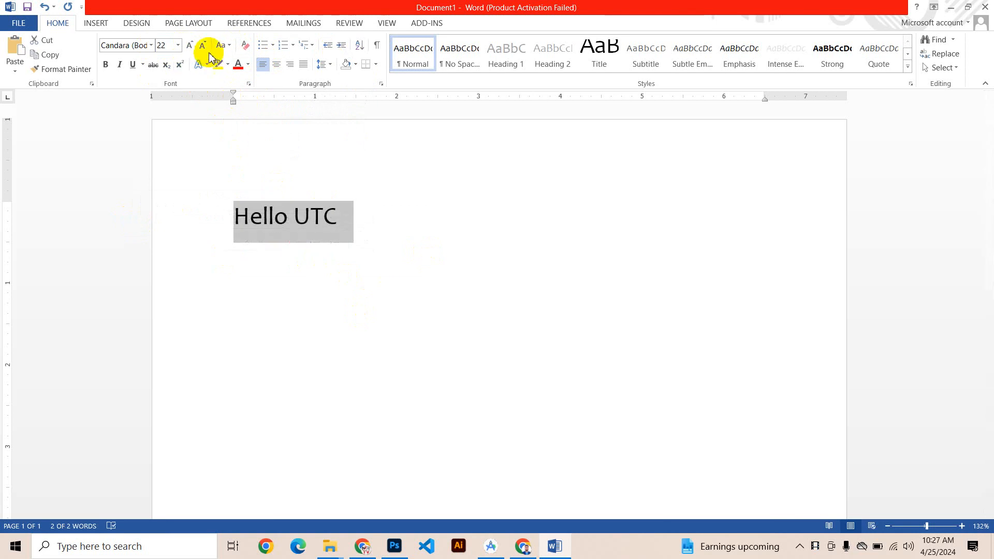
left_click(192, 46)
left_click(193, 46)
left_click(192, 45)
left_click(268, 225)
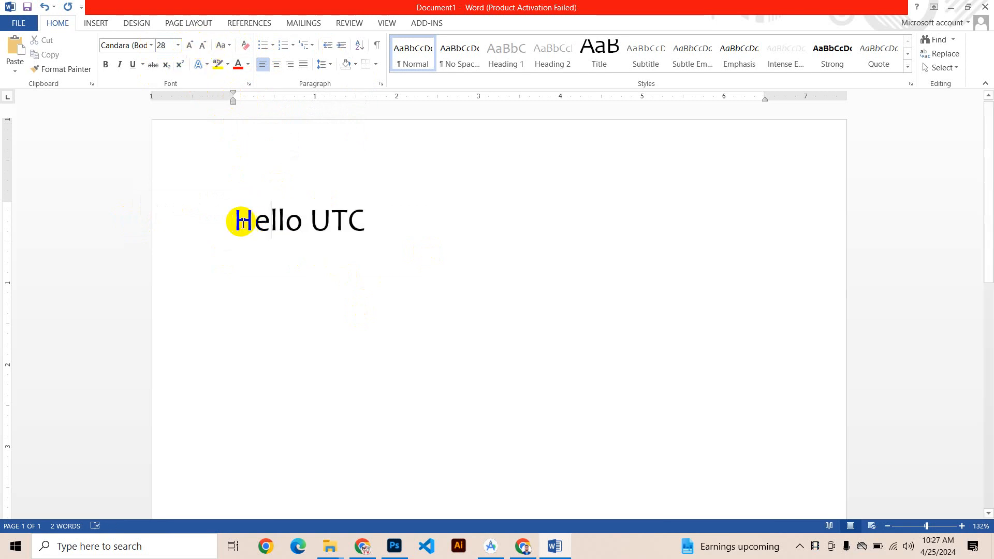
Step: Replace the capital letters in the "Hello UTC" line so that it reads "hello utc"
left_click_drag(244, 227, 241, 228)
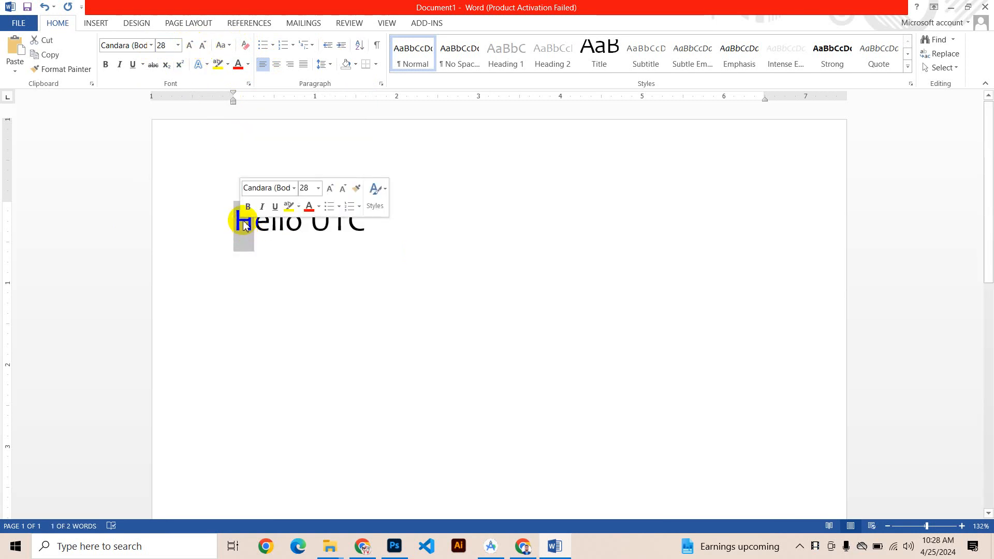
type("h")
left_click_drag(323, 223, 313, 226)
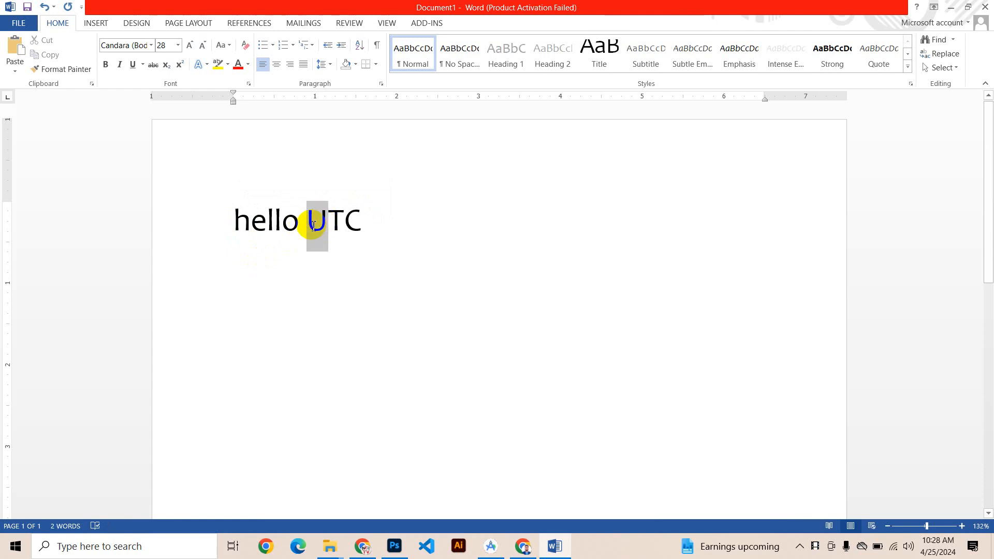
type("u")
left_click(379, 208)
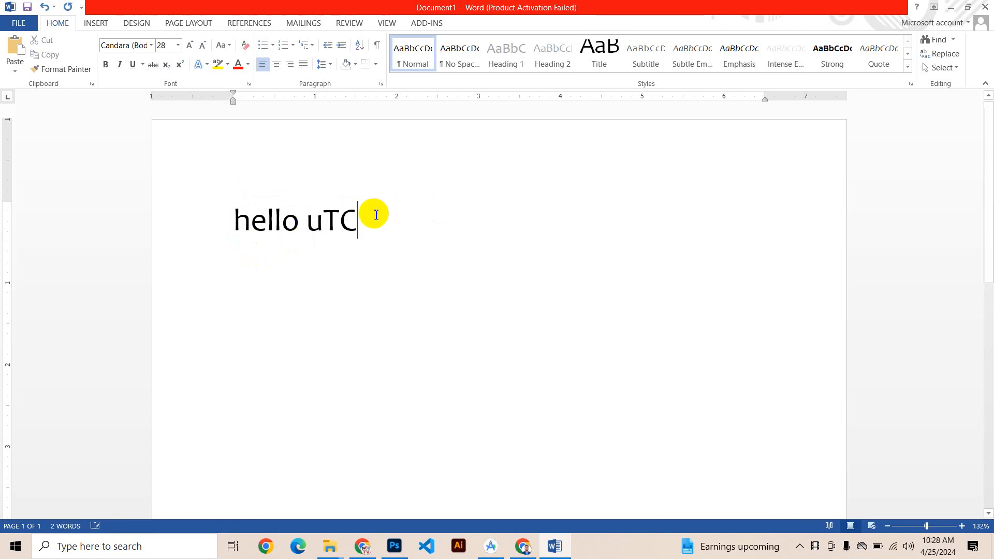
left_click_drag(376, 215, 326, 231)
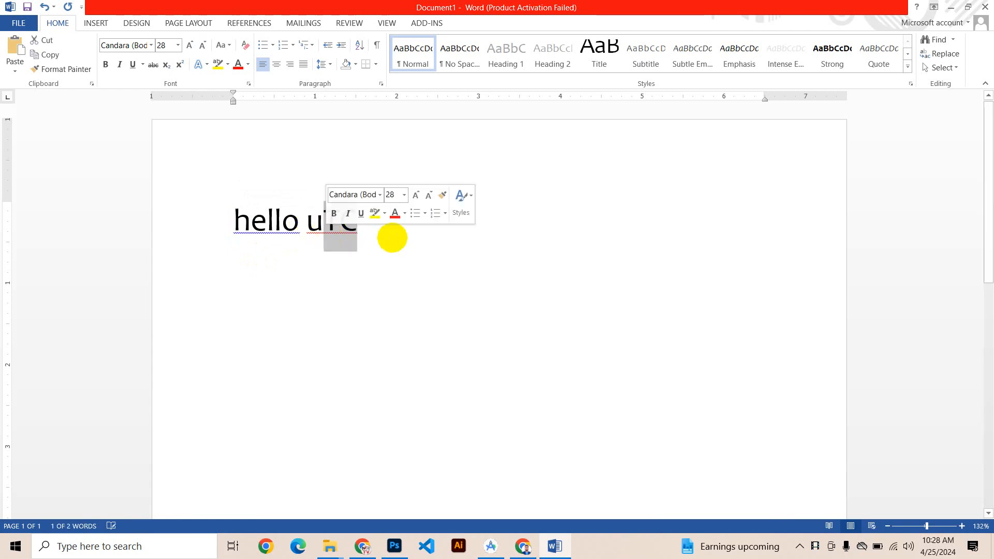
type("tc")
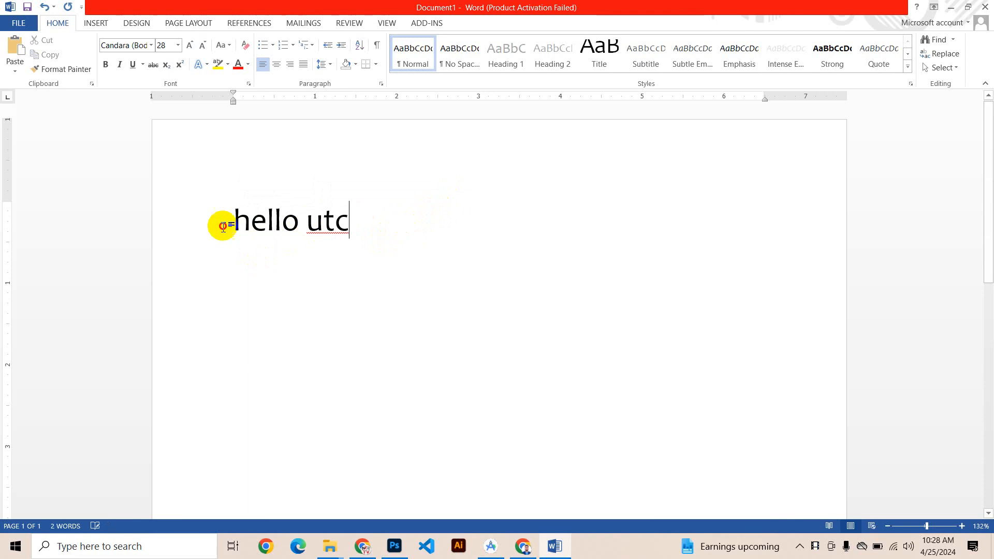
Step: Change the case of the "hello utc" line to sentence case and then to lowercase
left_click(169, 238)
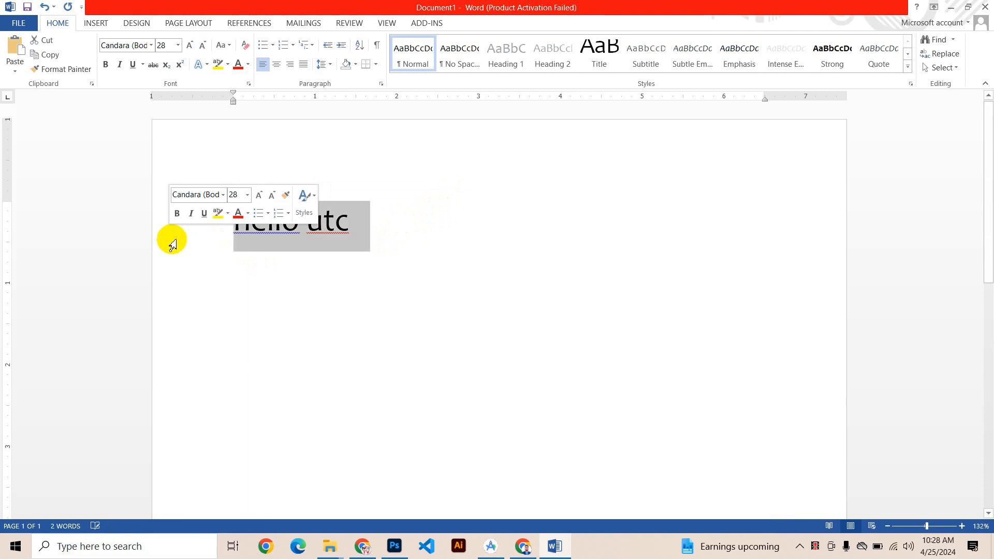
left_click(230, 53)
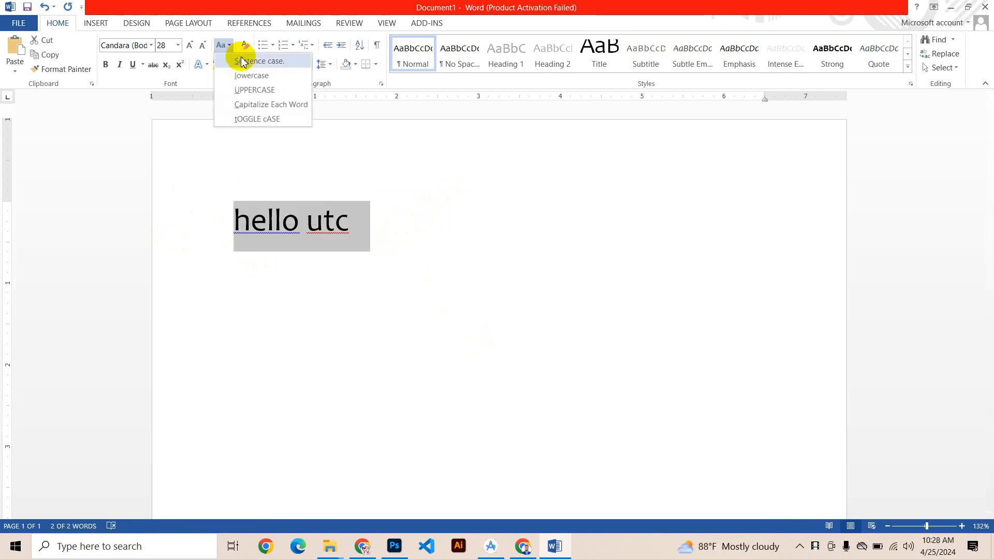
left_click(259, 61)
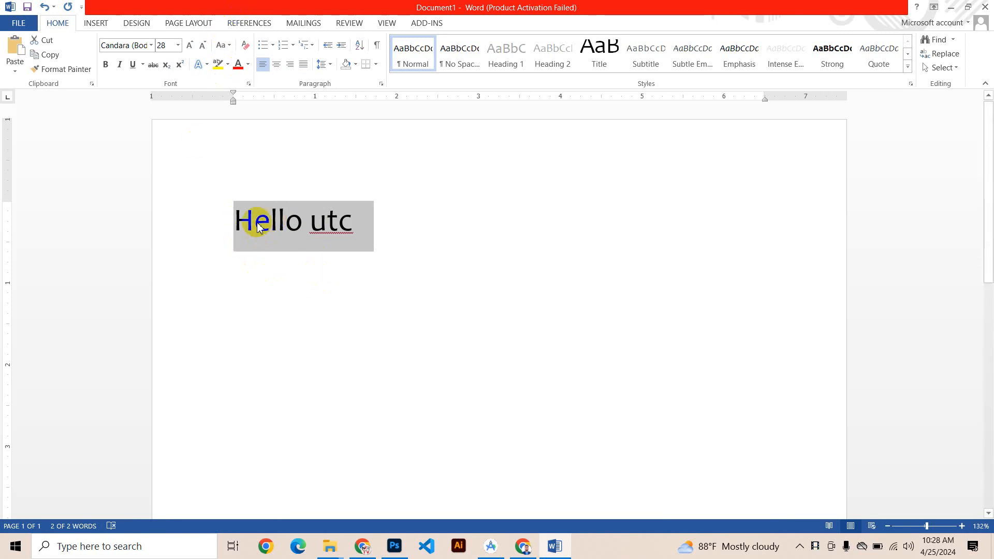
left_click(229, 50)
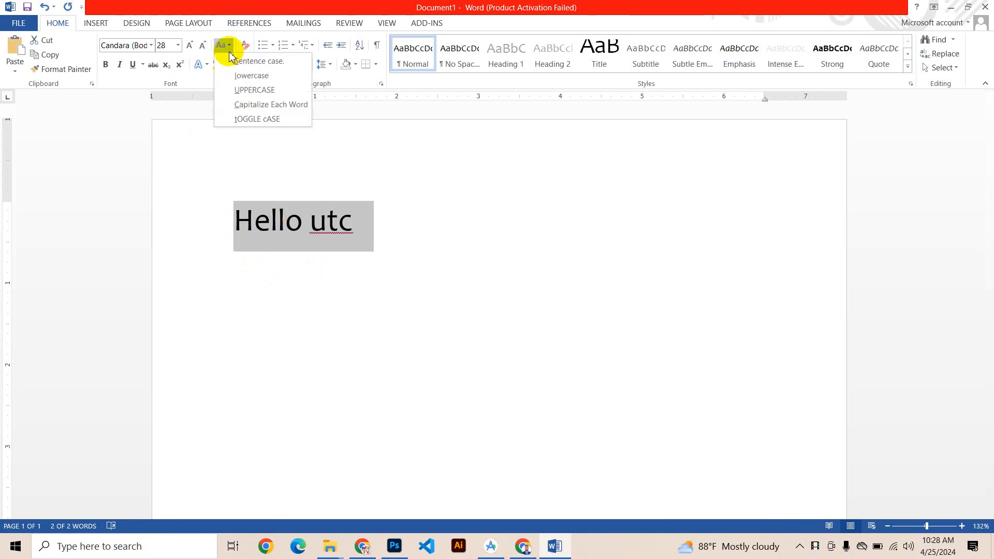
left_click(266, 77)
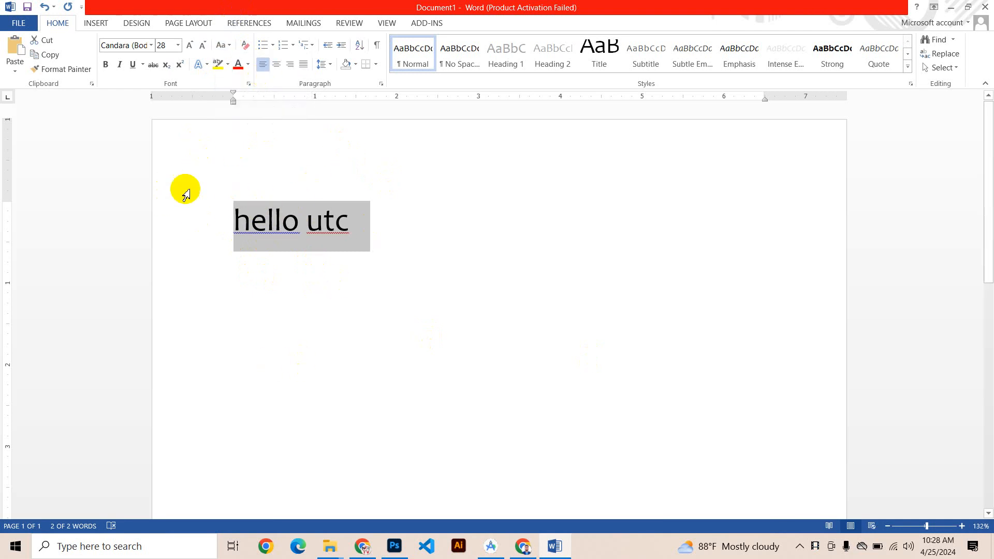
Step: Convert the "hello utc" line to uppercase, then capitalize each word
left_click(227, 46)
left_click(249, 89)
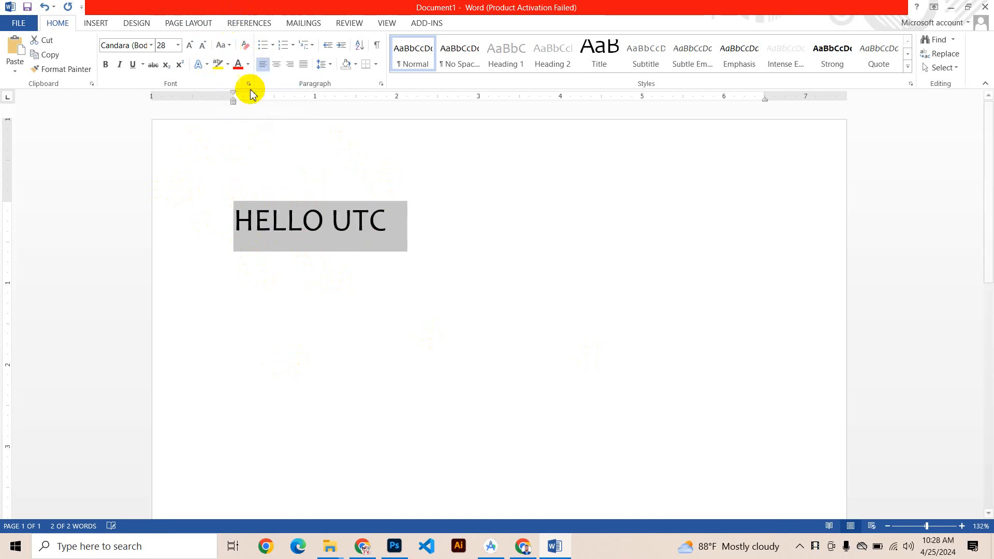
left_click(223, 47)
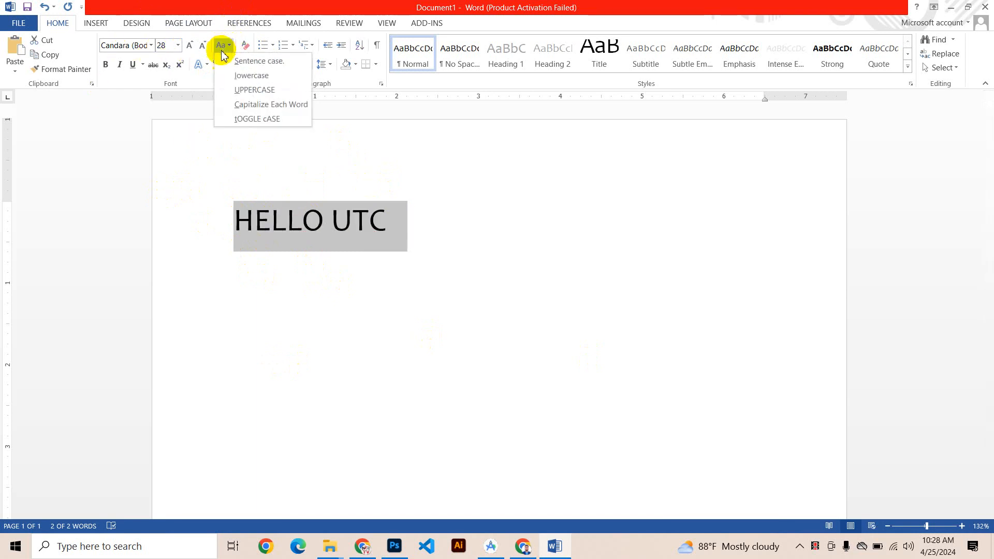
left_click(289, 113)
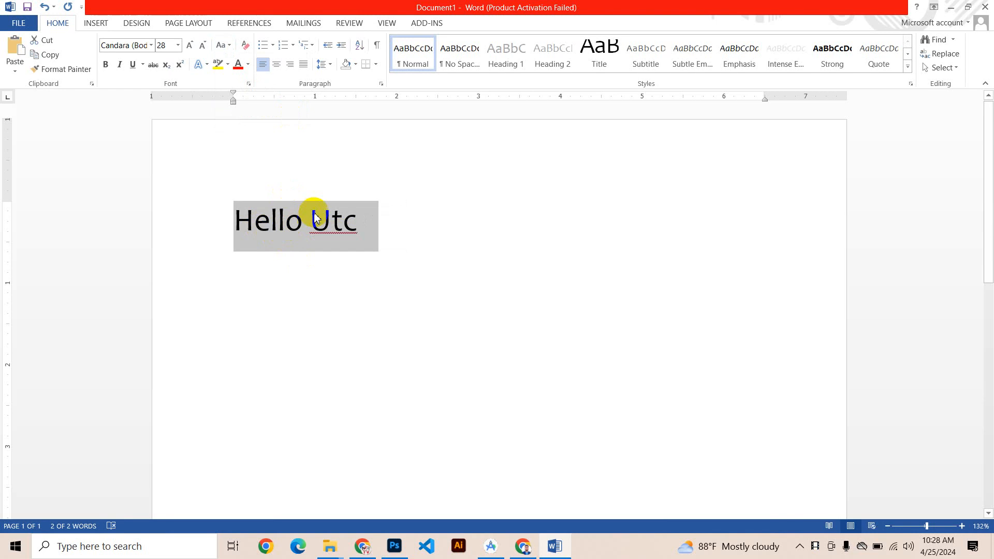
Step: Try toggle case on the "Hello Utc" line, then undo the change
left_click(224, 46)
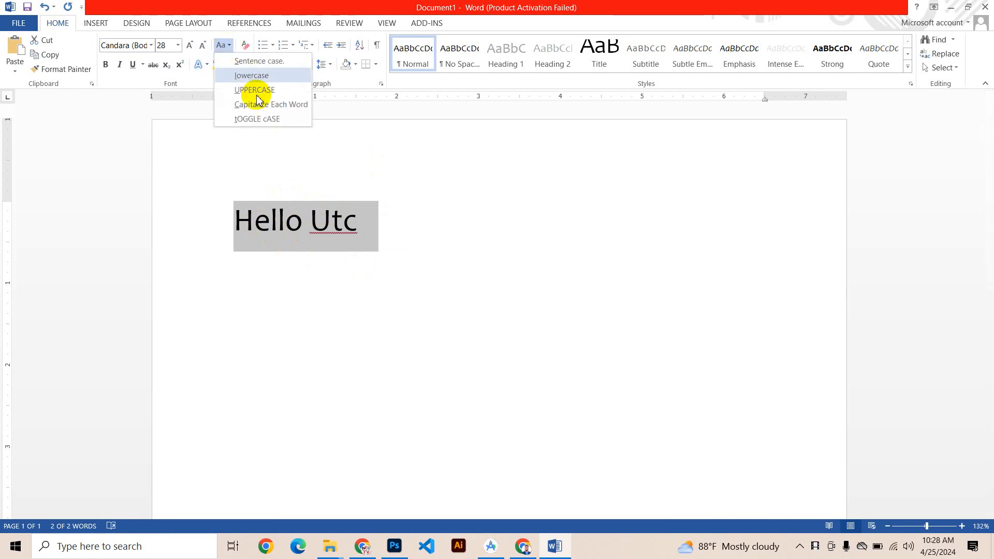
left_click(257, 119)
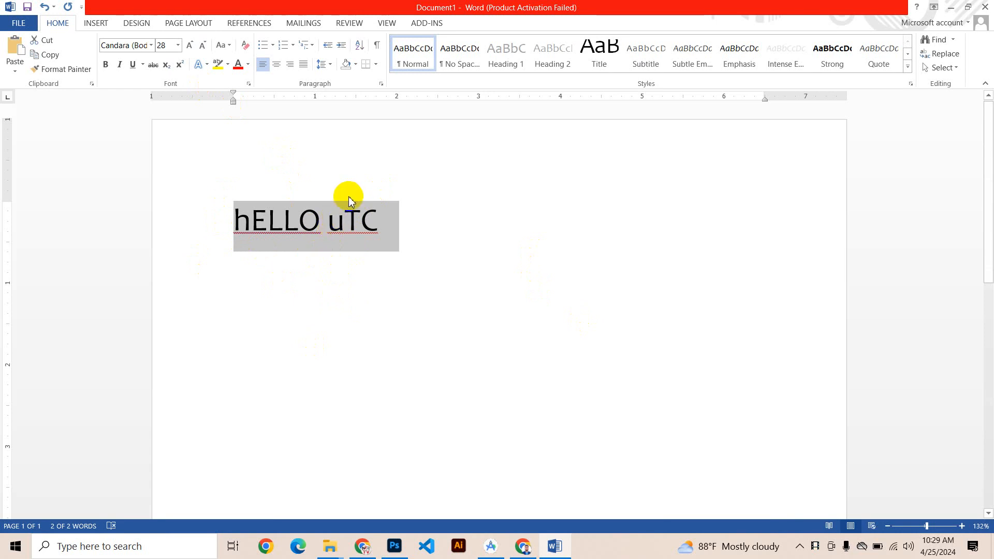
key("ctrl+z")
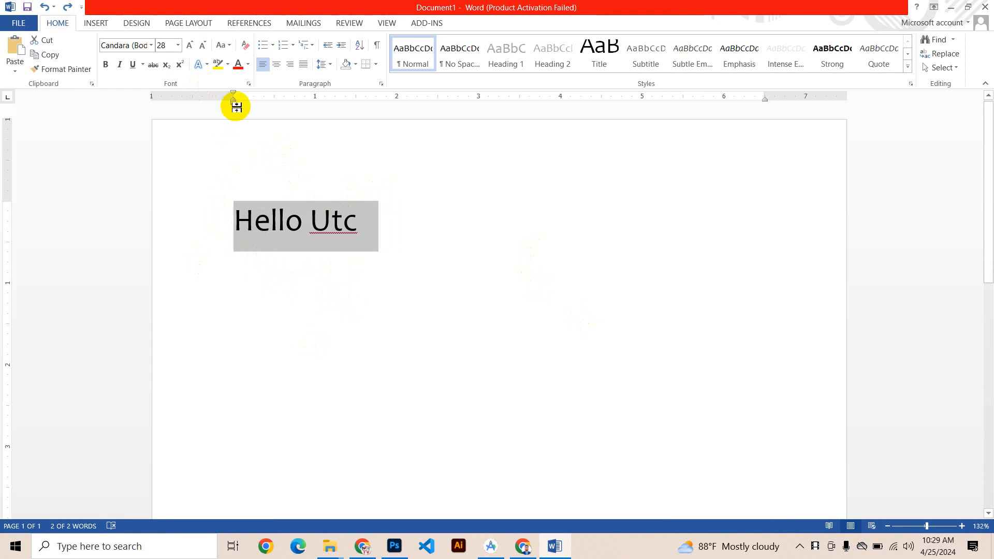
Step: Format the "Hello Utc" line as a bulleted list item with the solid round bullet
left_click(267, 46)
left_click(273, 46)
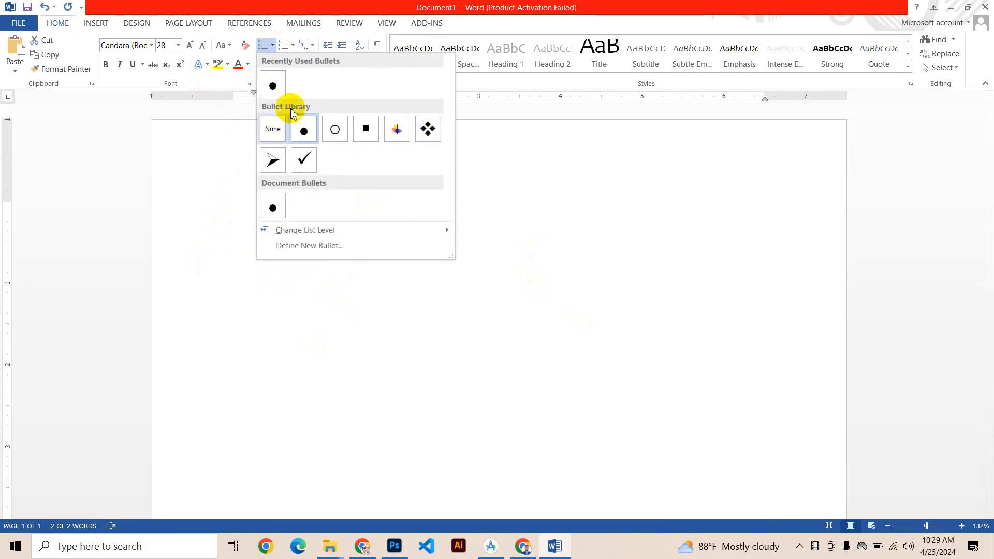
left_click(271, 85)
left_click(453, 213)
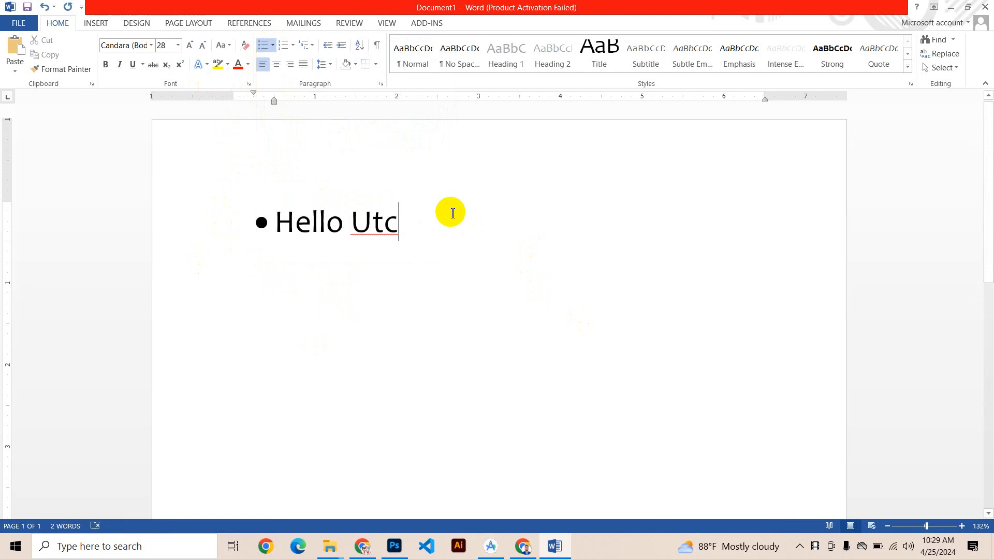
Step: Add the bullet items "One", "Two" and "Three" below "Hello Utc" and end the list with an unbulleted line
key("Return")
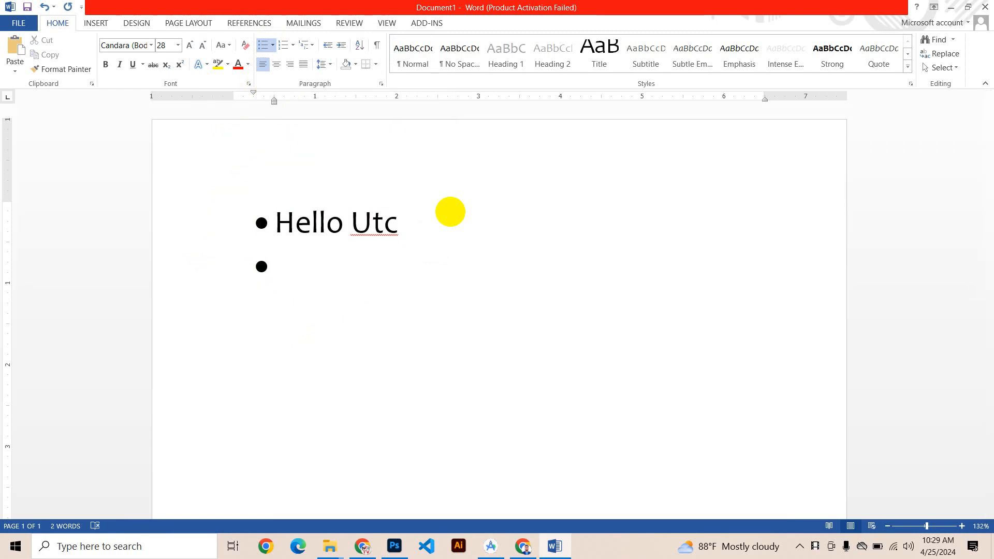
type("one")
key("Return")
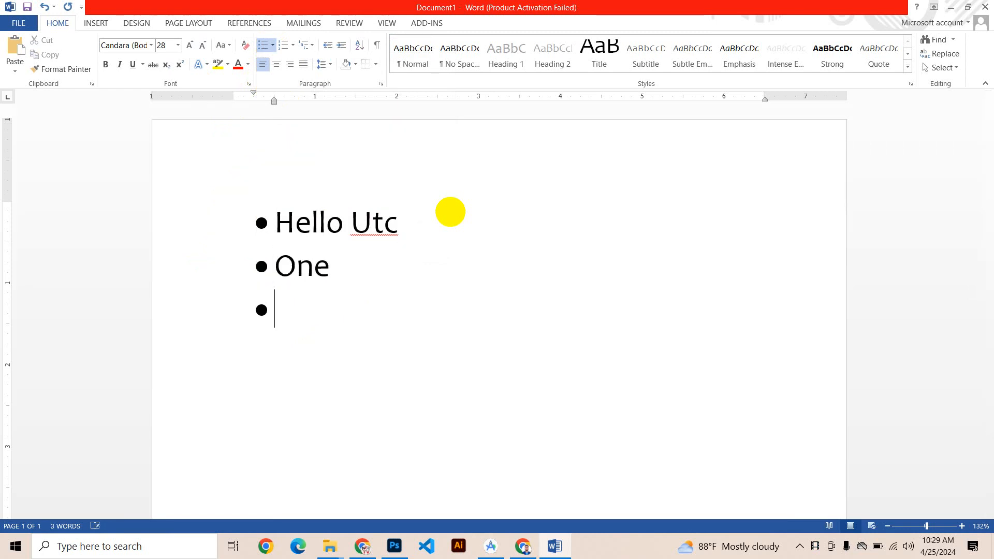
type("two")
key("Return")
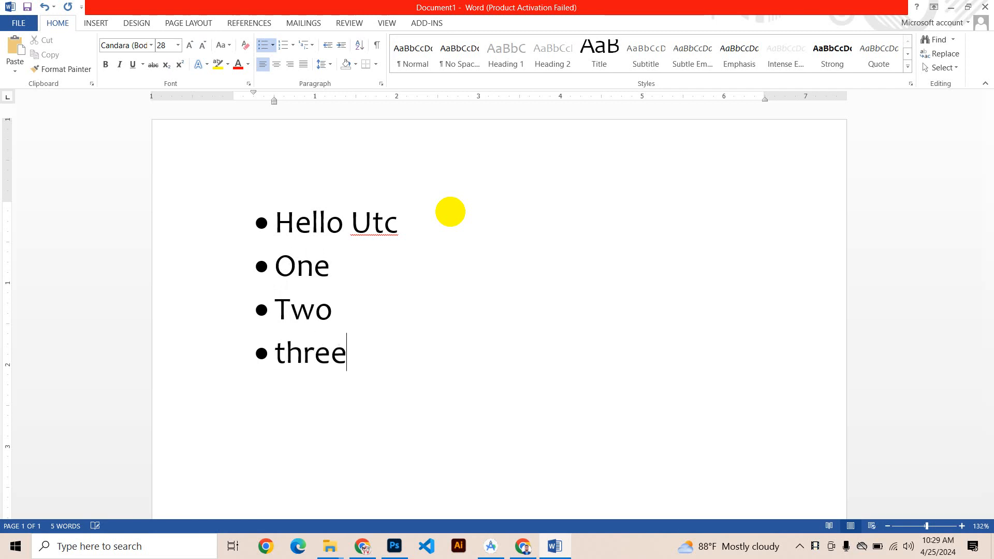
type("three")
key("Return")
key("BackSpace")
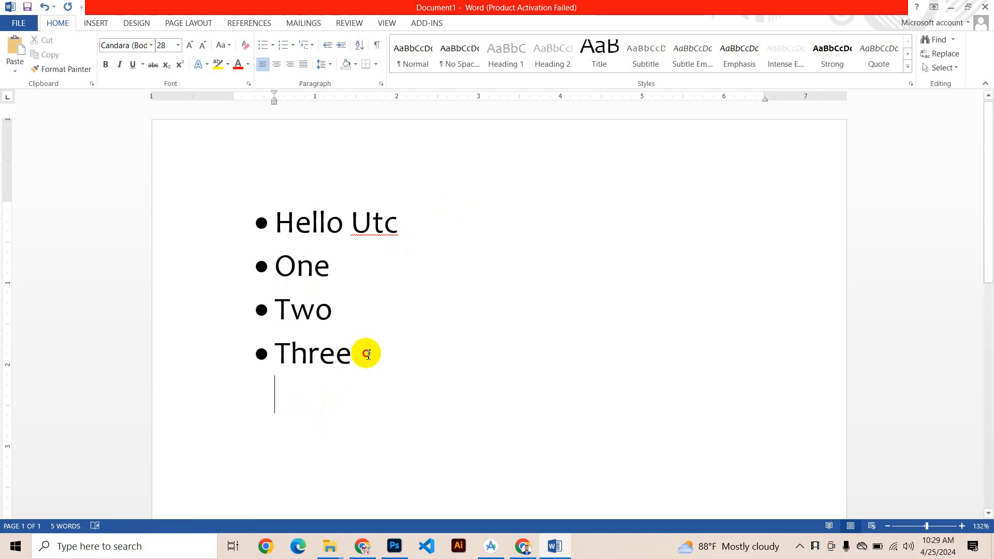
Step: Change the bullets of the four lines from "Hello Utc" to "Three" to the multicolored cross picture bullet
left_click_drag(366, 350, 193, 200)
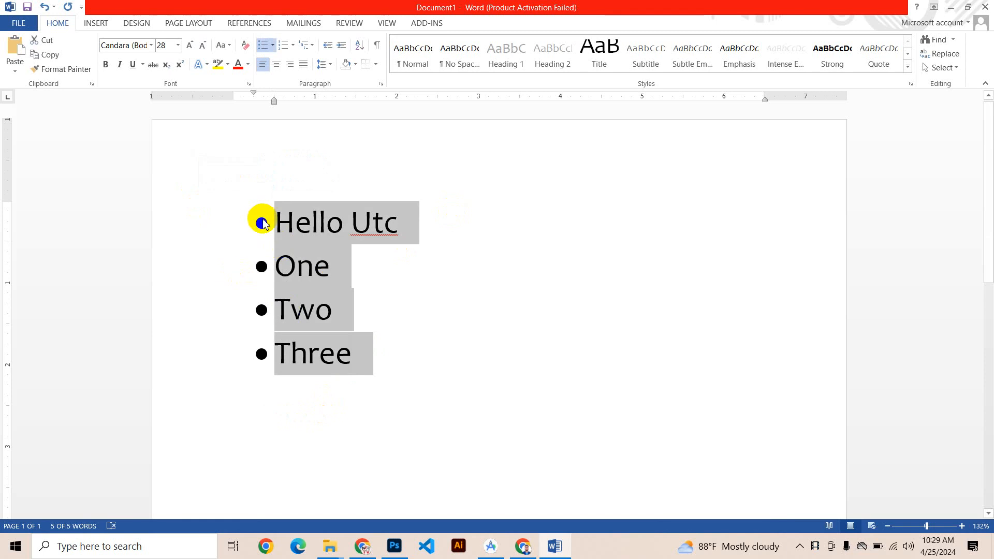
left_click(272, 46)
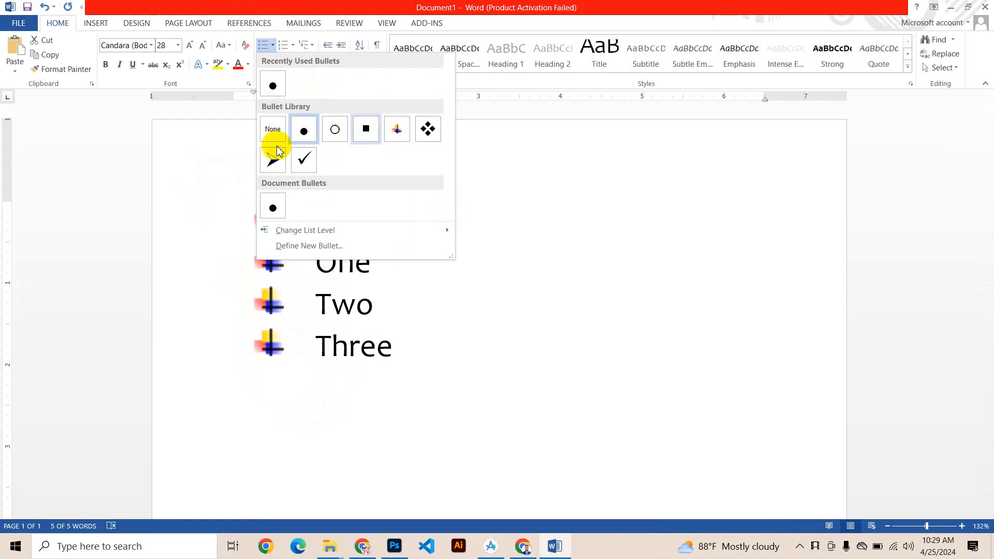
left_click(397, 129)
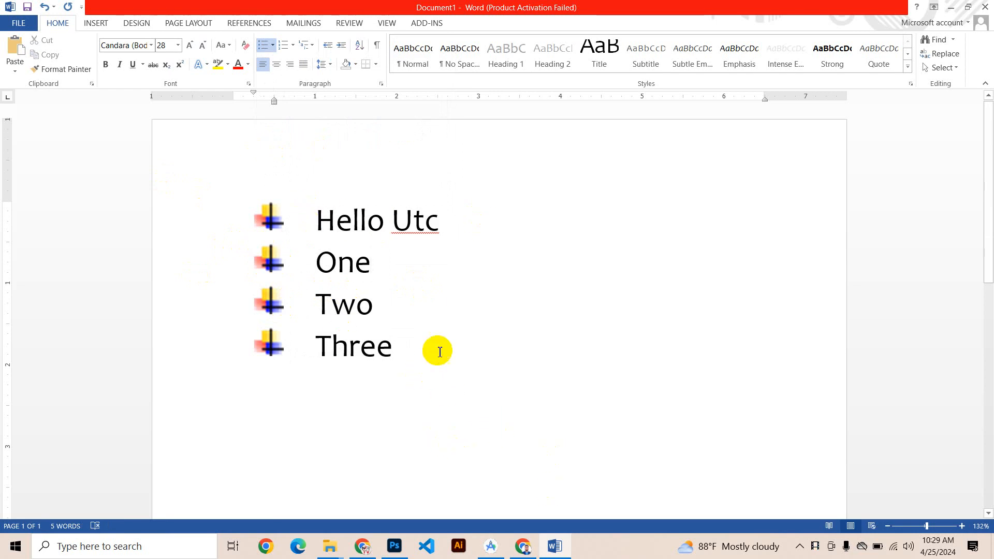
Step: Remove the bullets from the four lines "Hello Utc" to "Three"
left_click_drag(437, 348, 188, 218)
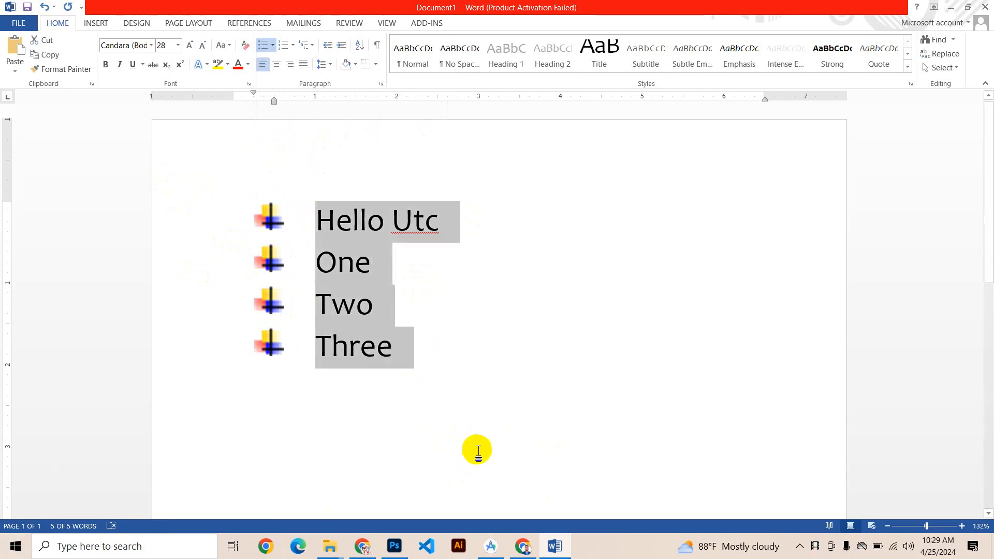
left_click(272, 46)
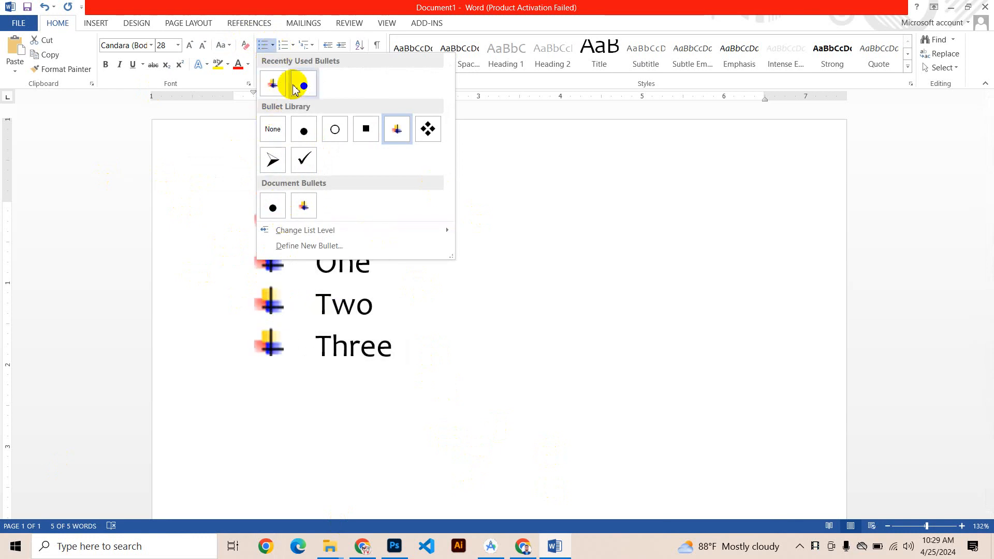
left_click(279, 132)
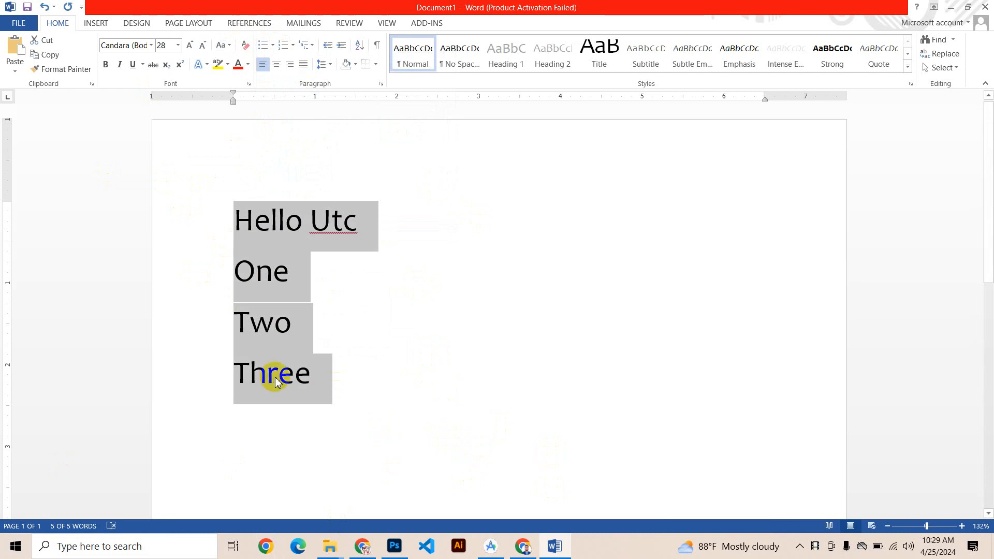
Step: Try the "Article I. / Section" heading multilevel list on the four lines, then undo it
left_click(293, 45)
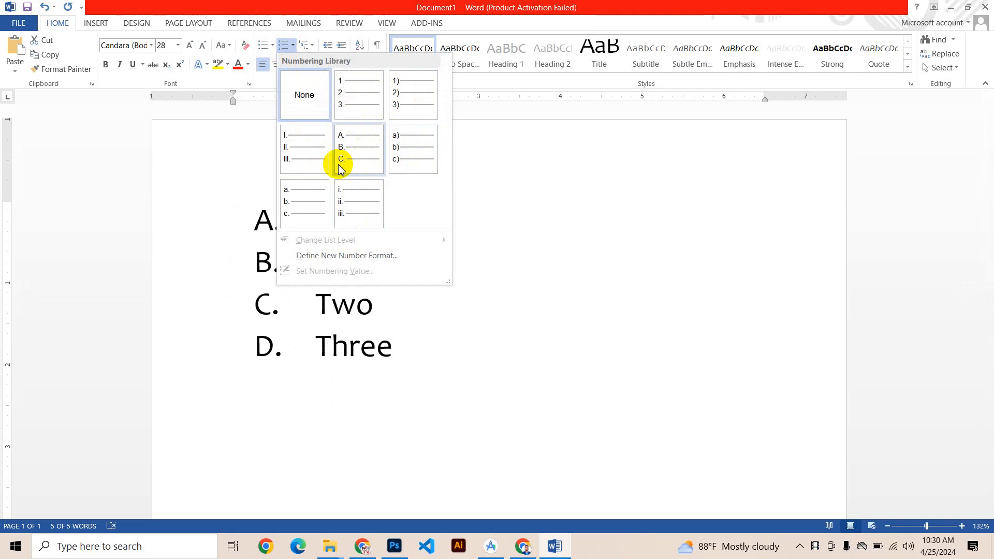
left_click(496, 198)
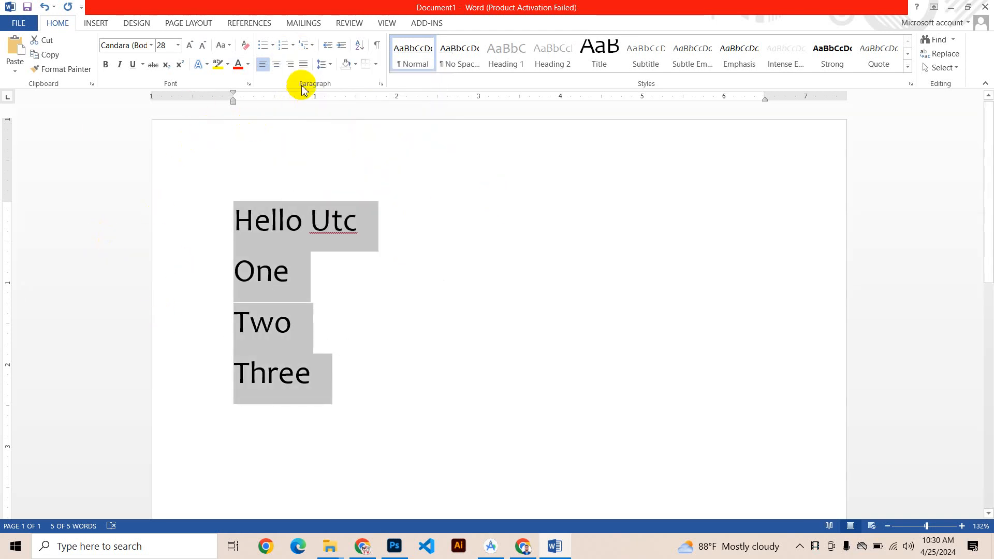
left_click(309, 50)
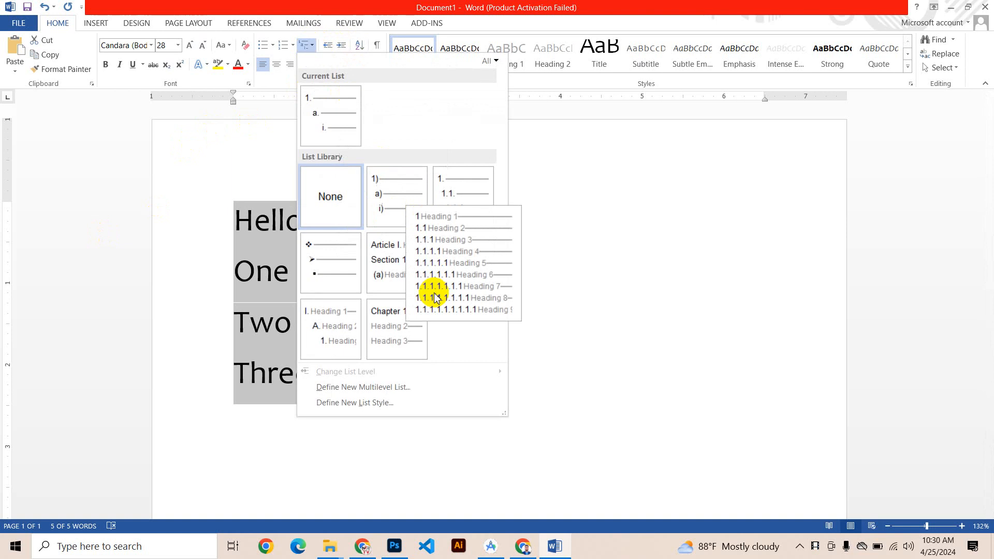
left_click(421, 288)
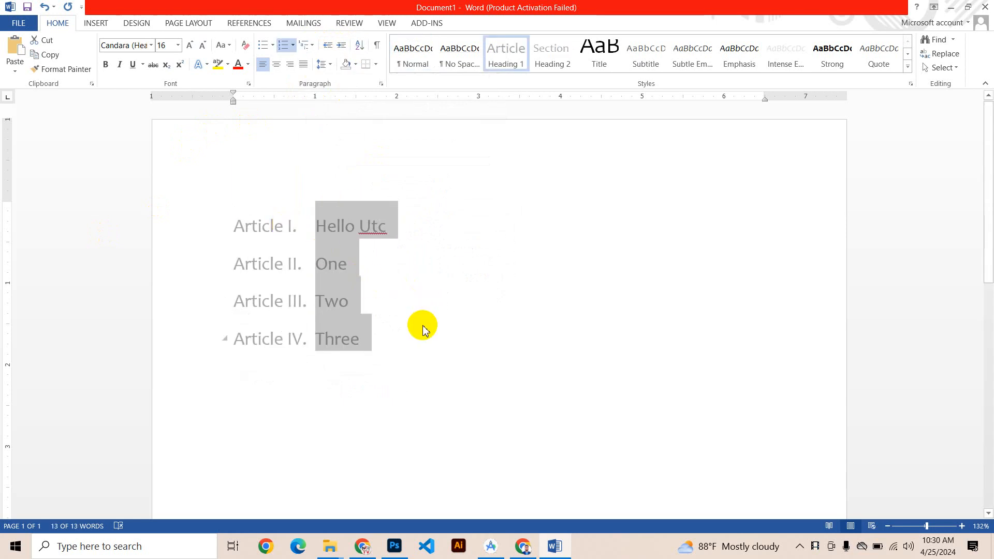
key("ctrl+z")
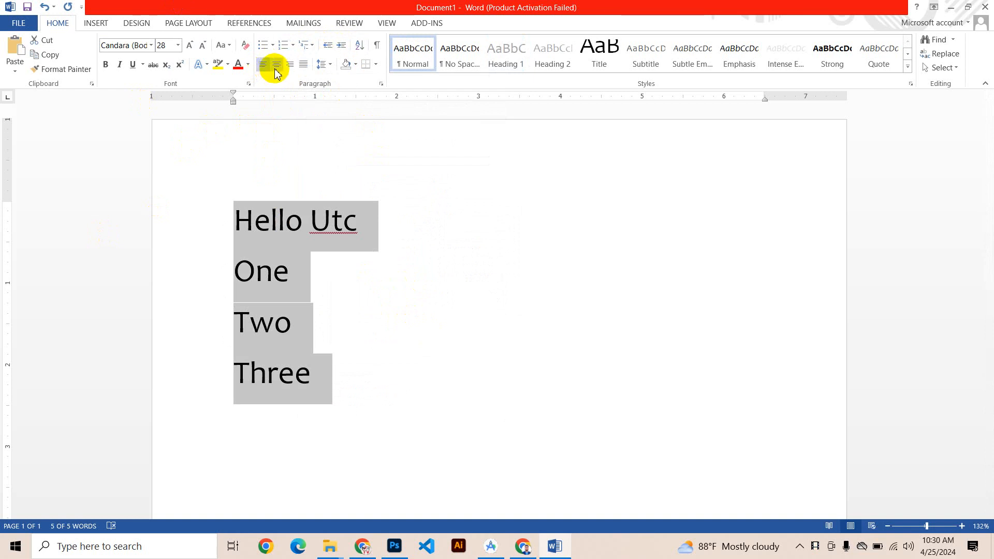
Step: Try center and right alignment on the four lines, then justify them
left_click(277, 73)
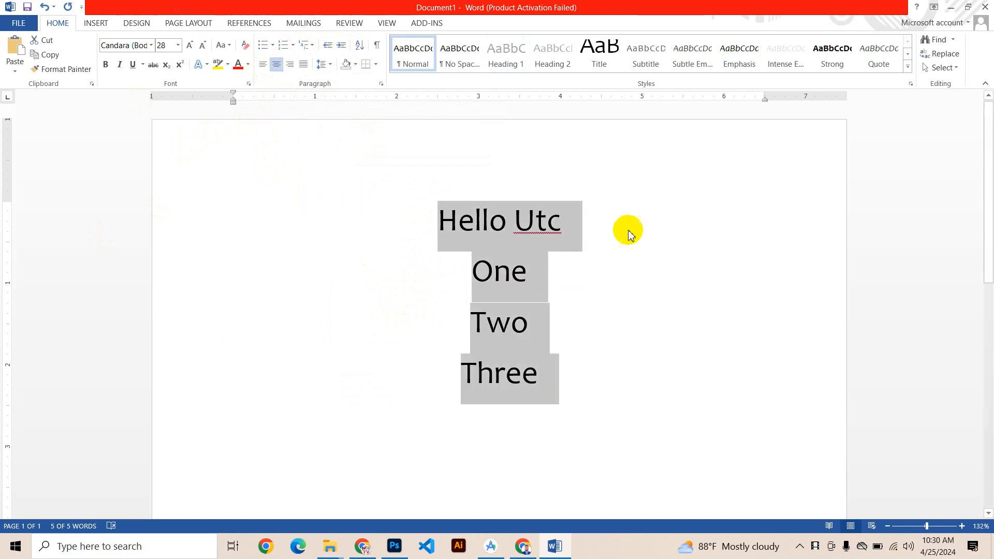
left_click(292, 66)
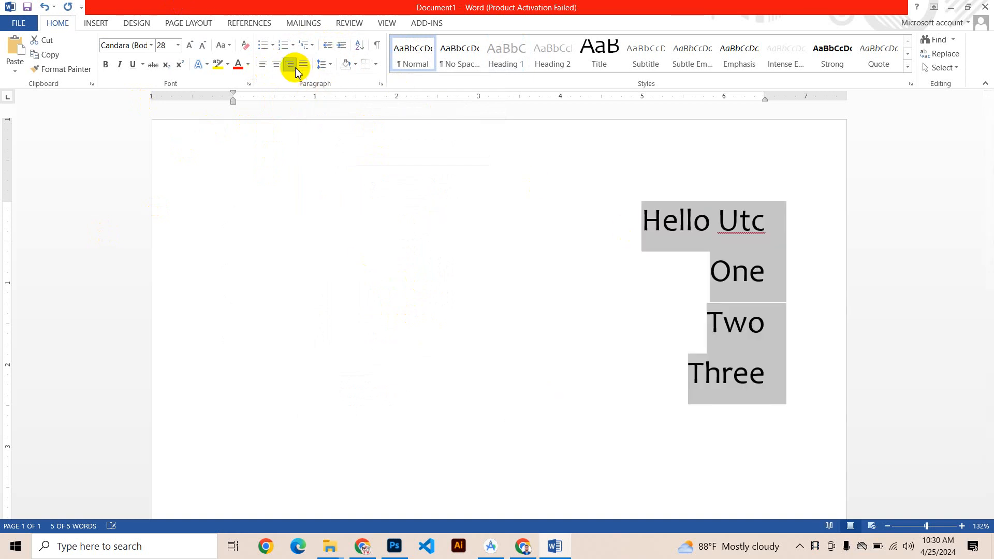
left_click(303, 68)
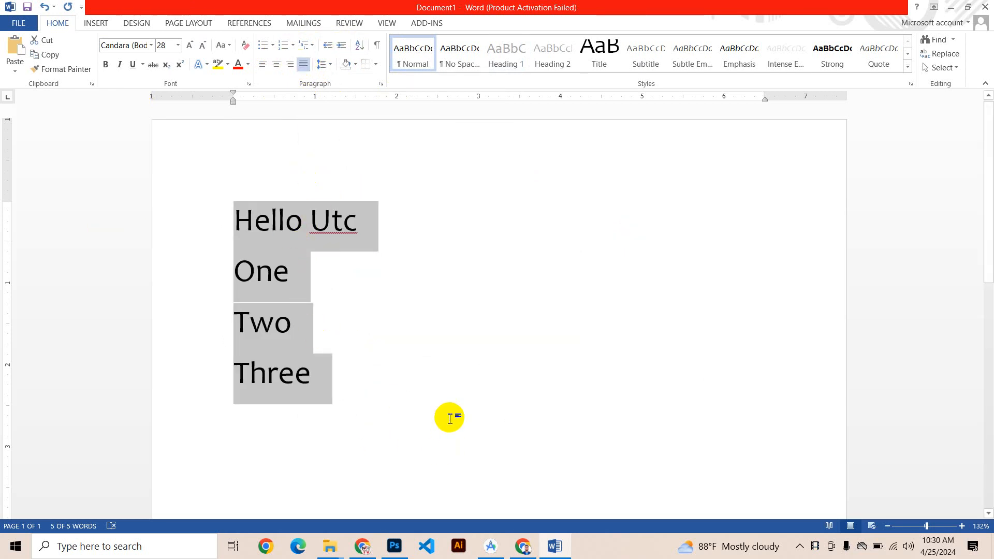
Step: Switch to Chrome, search Google for "lorem" in a new tab and maximize the browser window
left_click(523, 546)
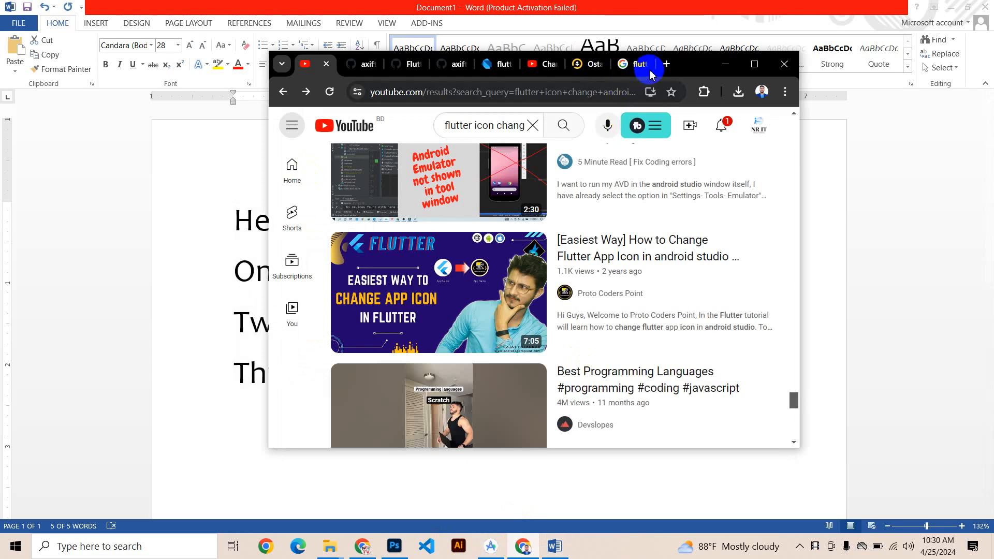
left_click(666, 63)
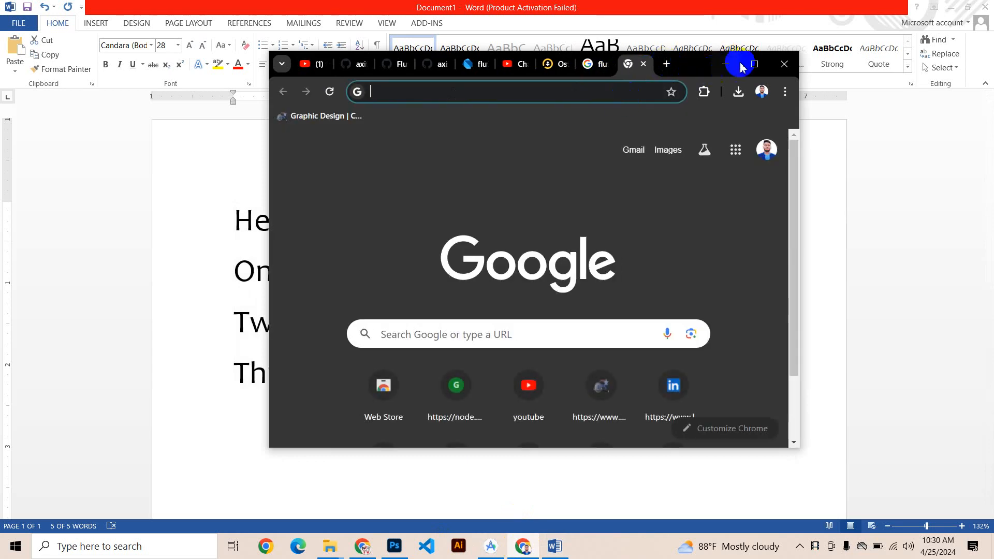
type("lorem")
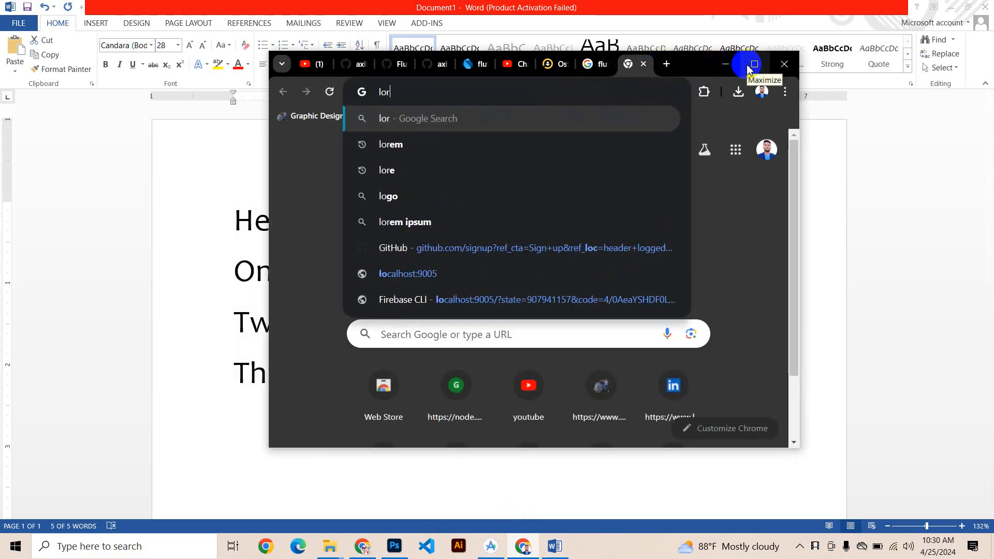
key("Return")
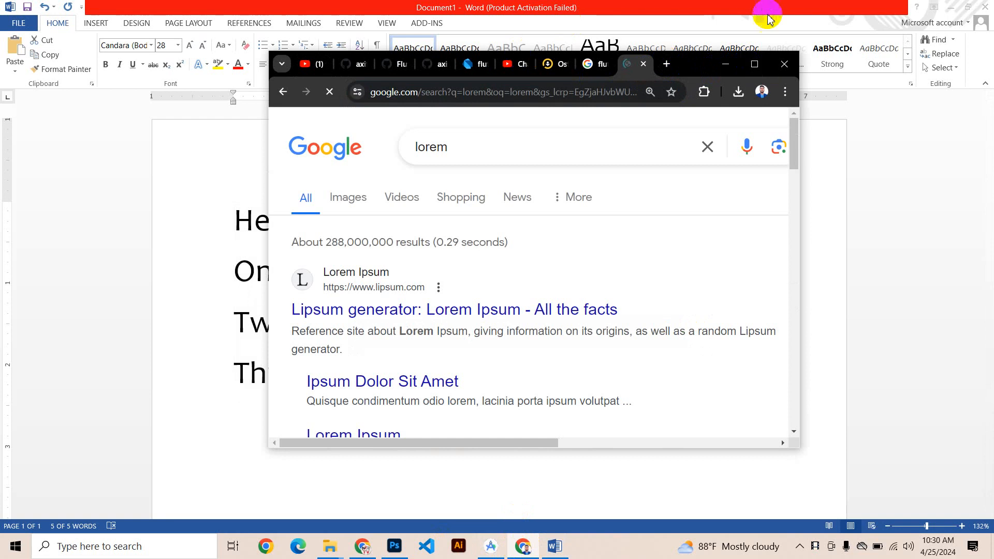
left_click(754, 65)
Step: Copy the Lorem ipsum description from the search results and paste it repeatedly over the four selected lines in Word
scroll(673, 372, "down", 4)
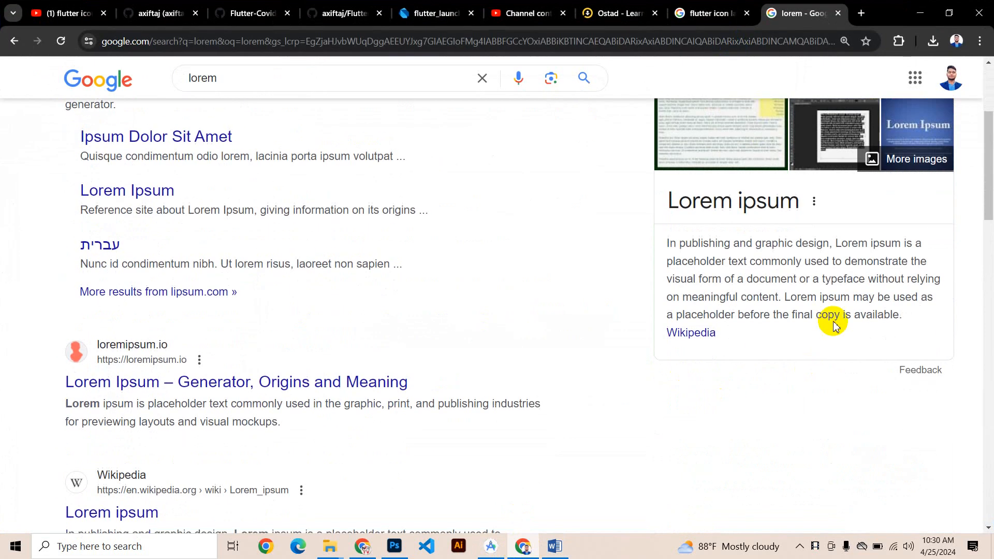
left_click_drag(900, 315, 638, 248)
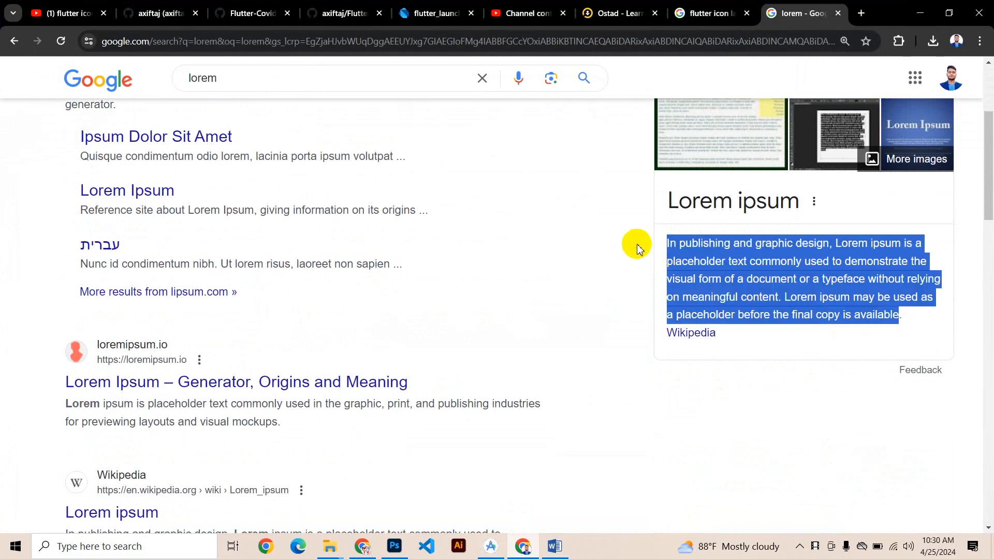
left_click(917, 10)
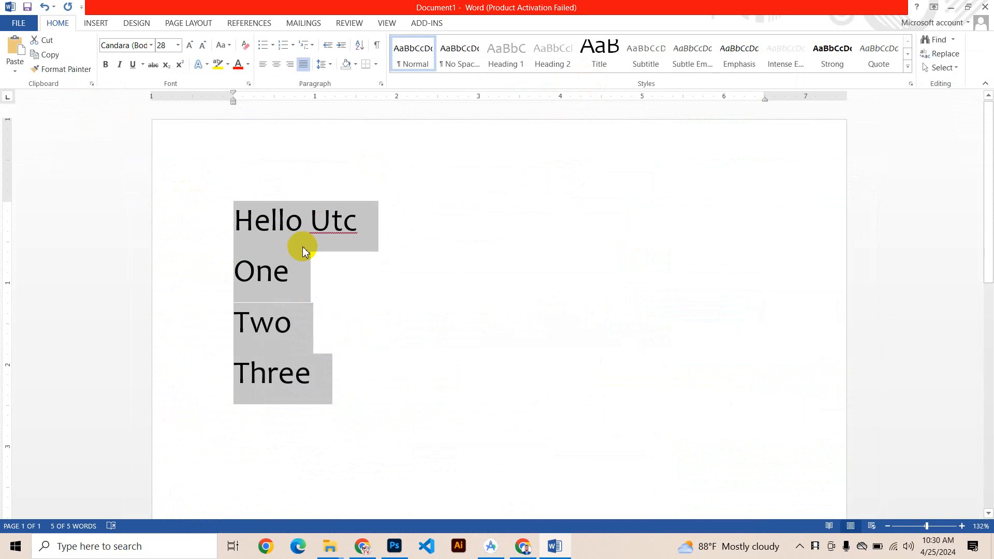
key("ctrl+v")
key("ctrl+v")
key("ctrl+v")
key("ctrl+v")
key("ctrl+v")
key("ctrl+v")
key("ctrl+v")
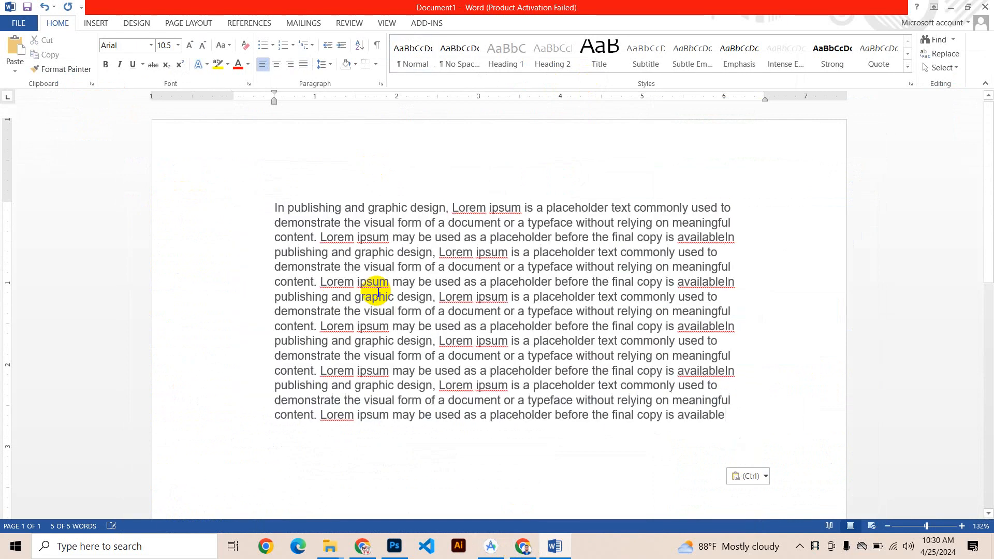
scroll(577, 234, "down", 3)
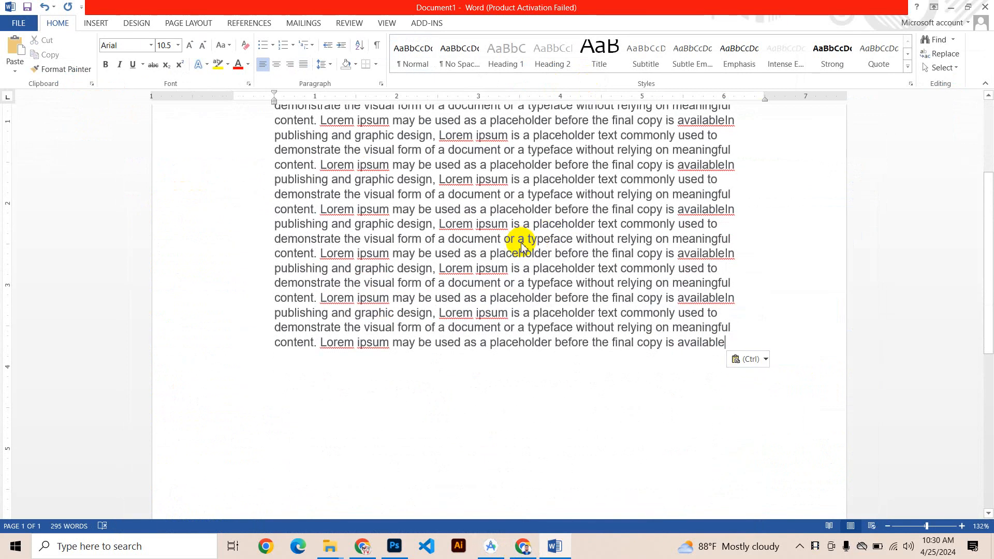
key("ctrl")
scroll(518, 248, "up", 3)
Step: Justify the whole pasted Lorem ipsum text
left_click(721, 228)
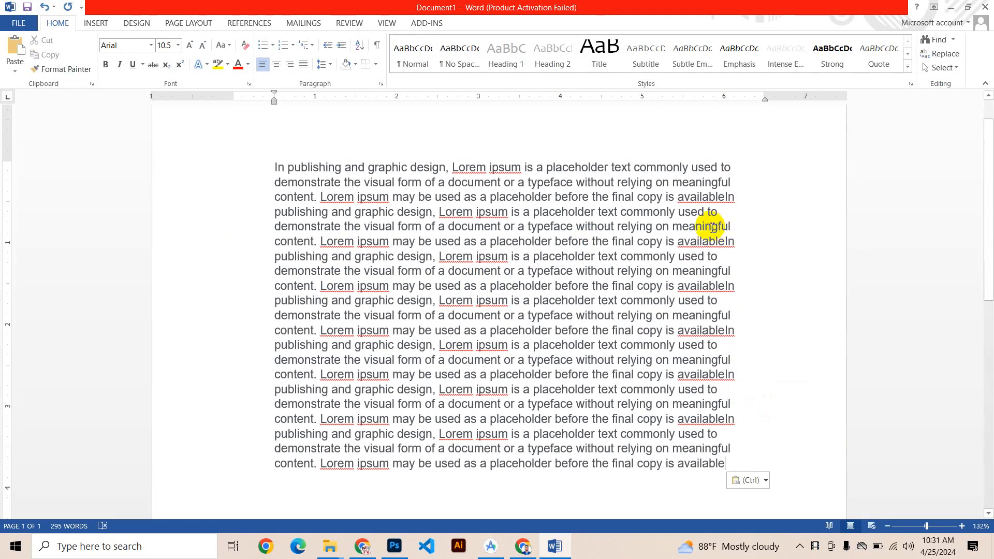
key("ctrl+a")
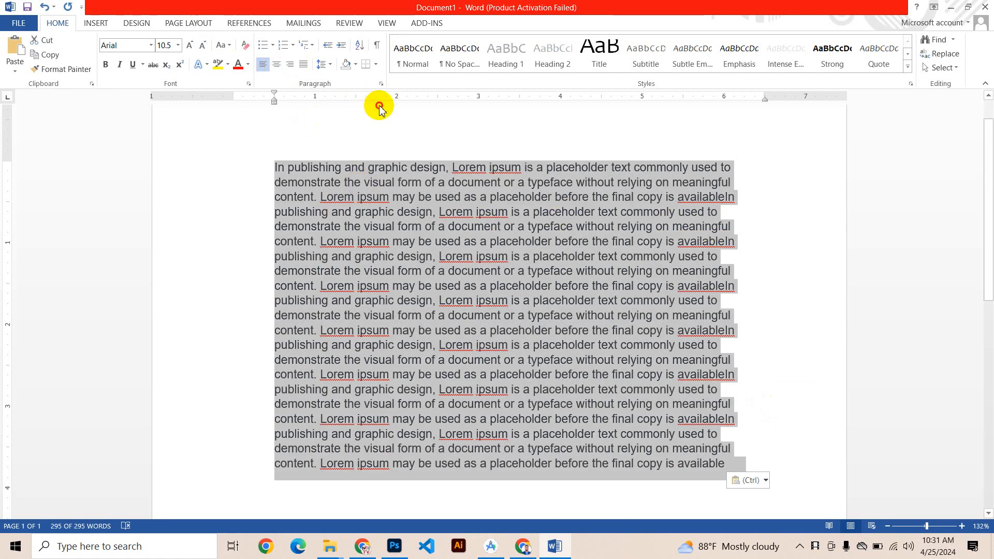
left_click(379, 107)
left_click(304, 64)
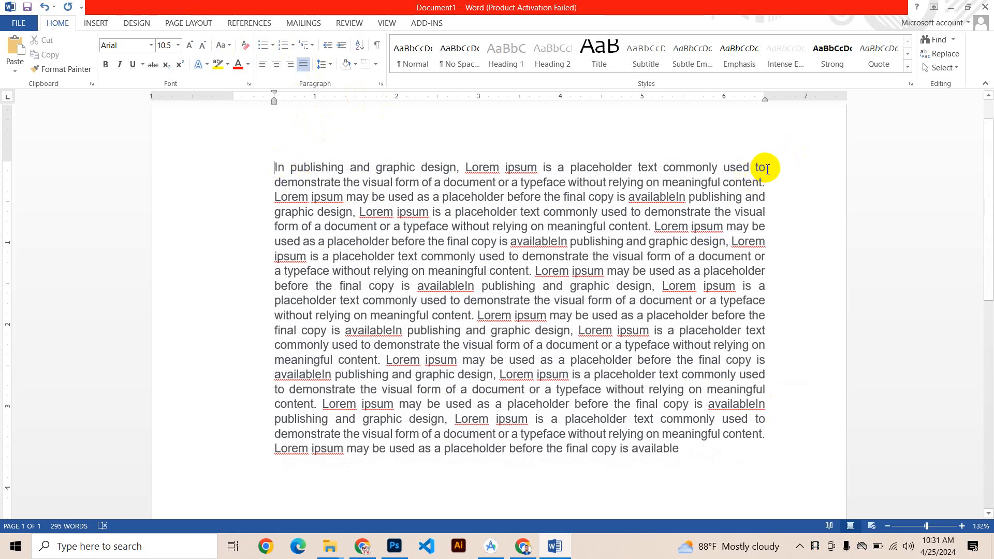
Step: Try center, left and right alignment on the Lorem ipsum text, then return it to justified
left_click(278, 65)
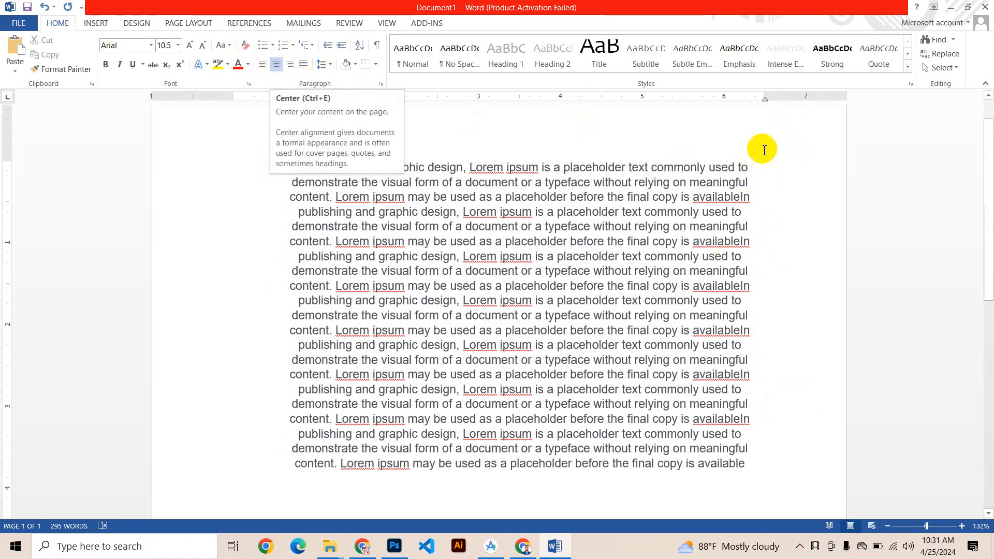
left_click(263, 63)
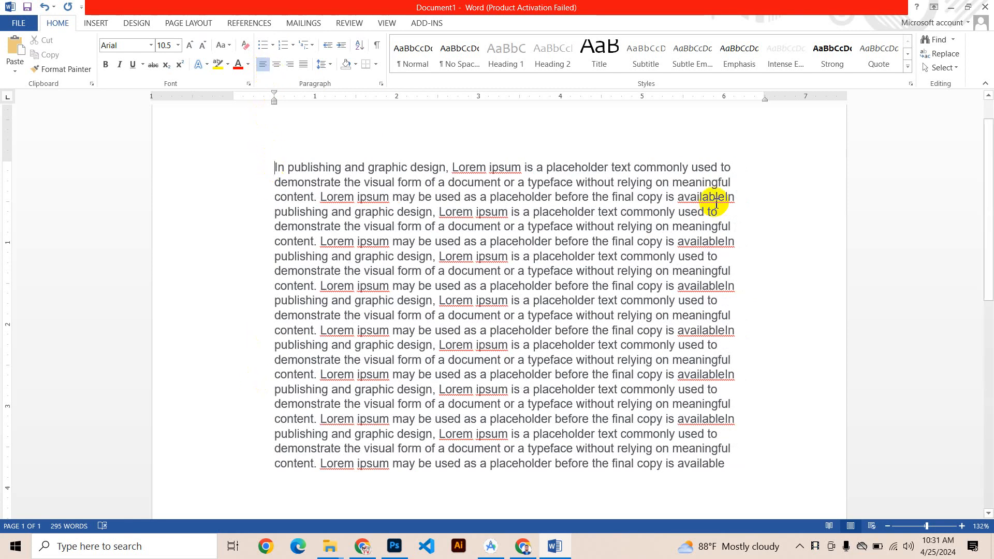
left_click(292, 66)
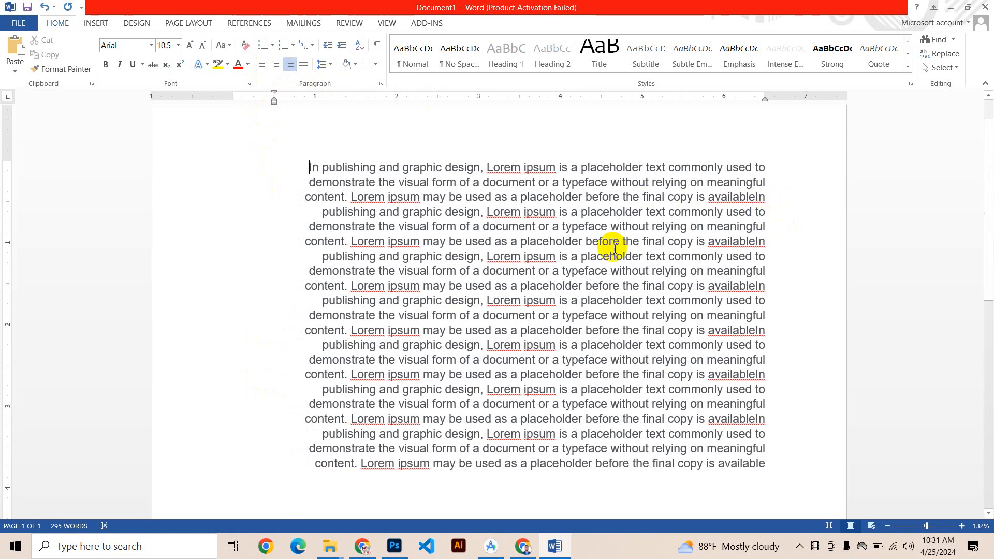
left_click(305, 66)
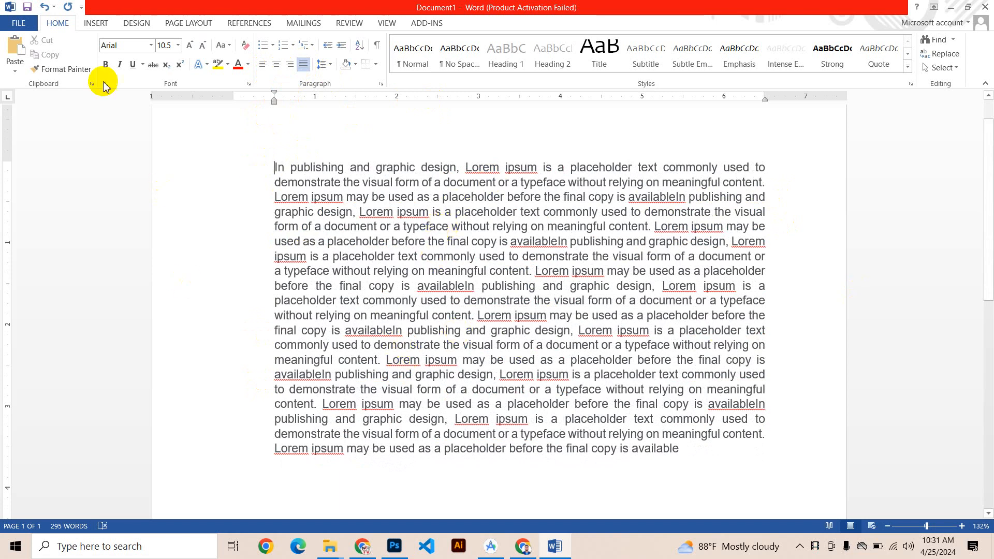
Step: Set the line spacing of the Lorem ipsum paragraph to 2.5 and review the text
left_click_drag(757, 479, 166, 215)
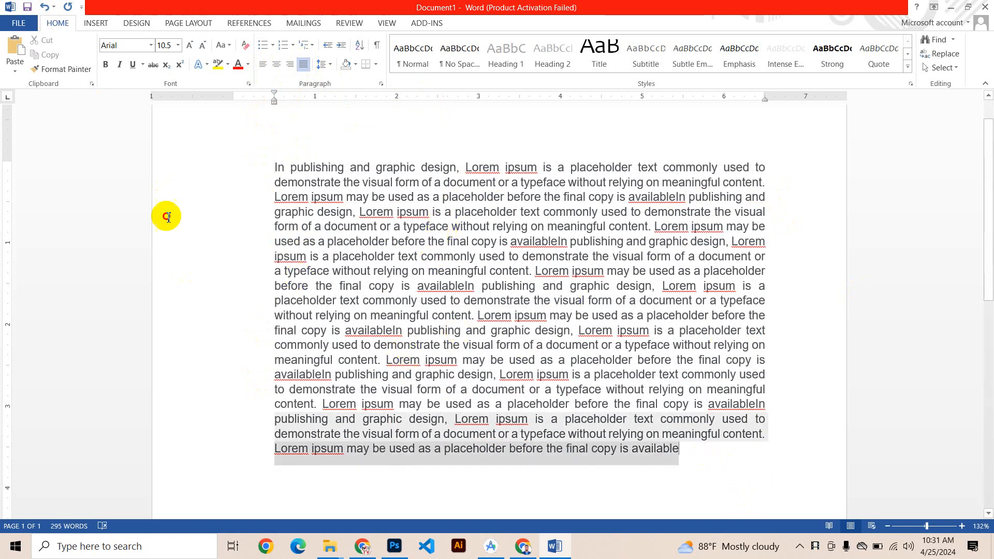
left_click(327, 64)
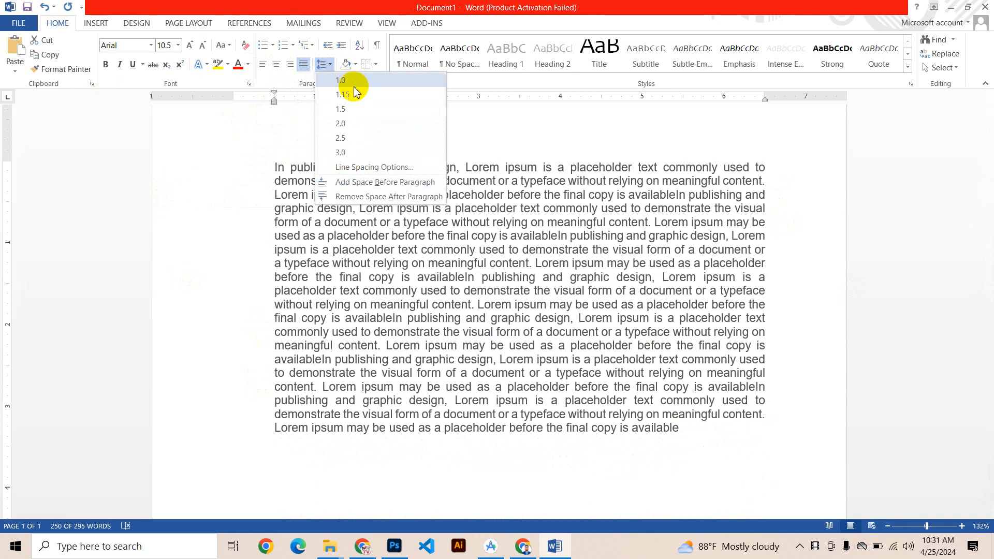
left_click(363, 141)
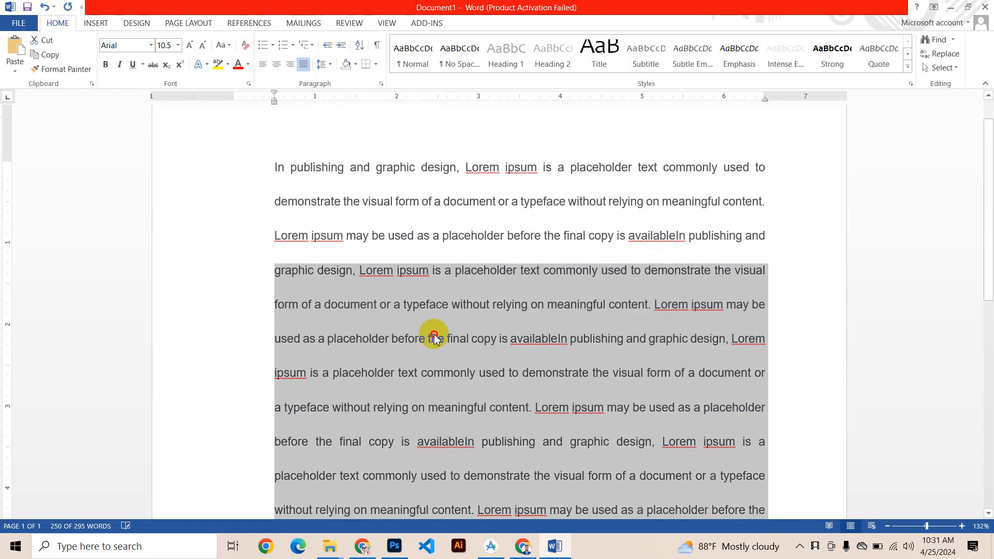
left_click(473, 262)
scroll(491, 280, "down", 3)
scroll(560, 388, "down", 1)
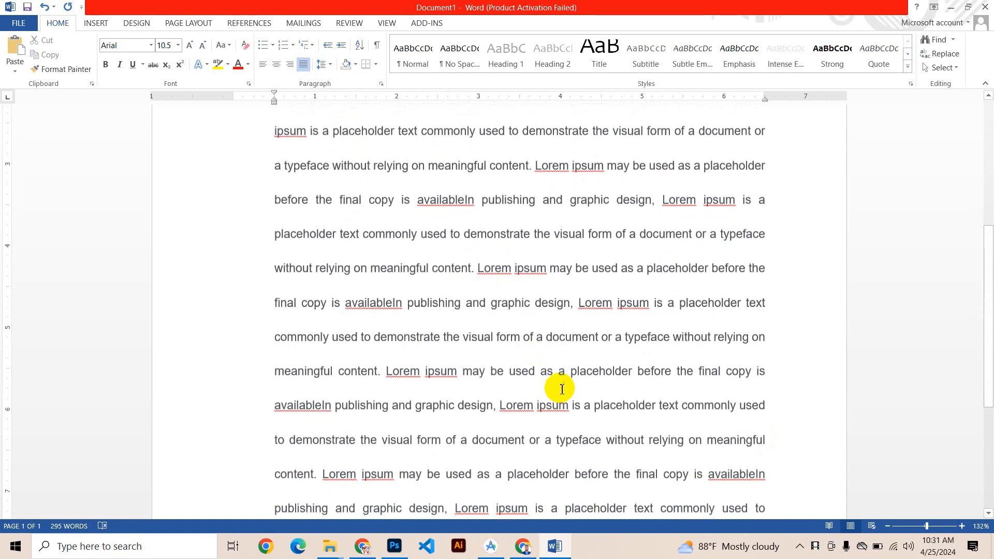
Step: Set the line spacing of the Lorem ipsum paragraph to 1.0
scroll(552, 368, "up", 3)
left_click(333, 65)
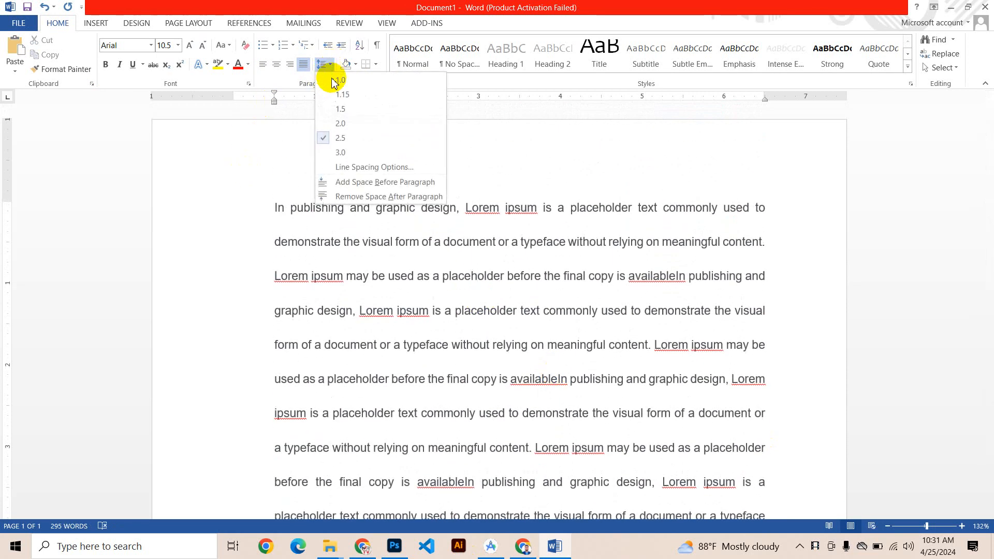
left_click(340, 84)
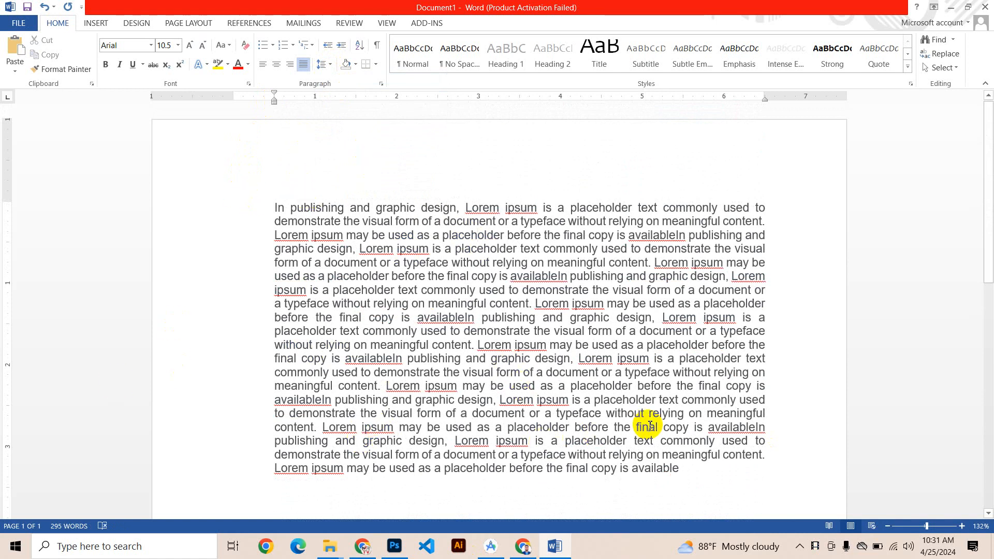
left_click_drag(679, 468, 287, 184)
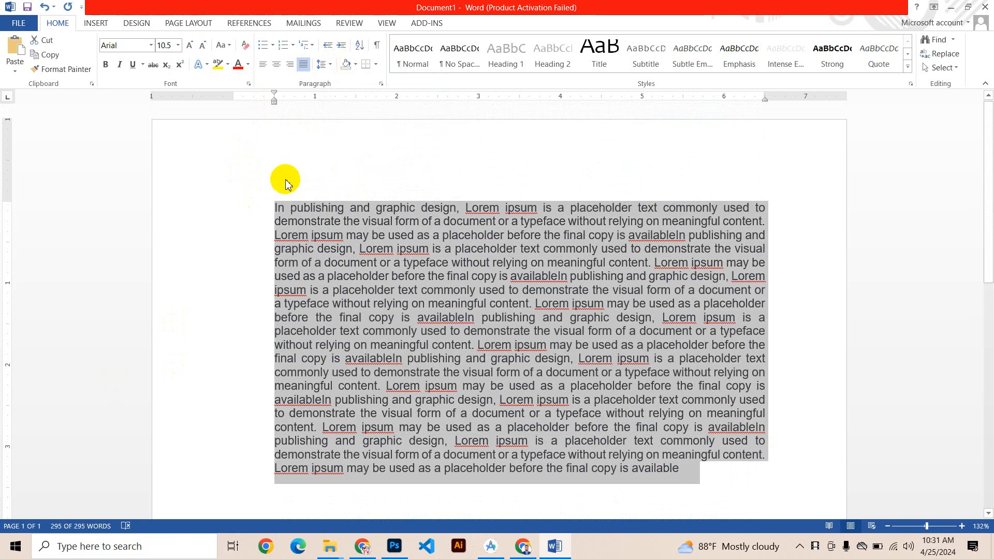
key("Delete")
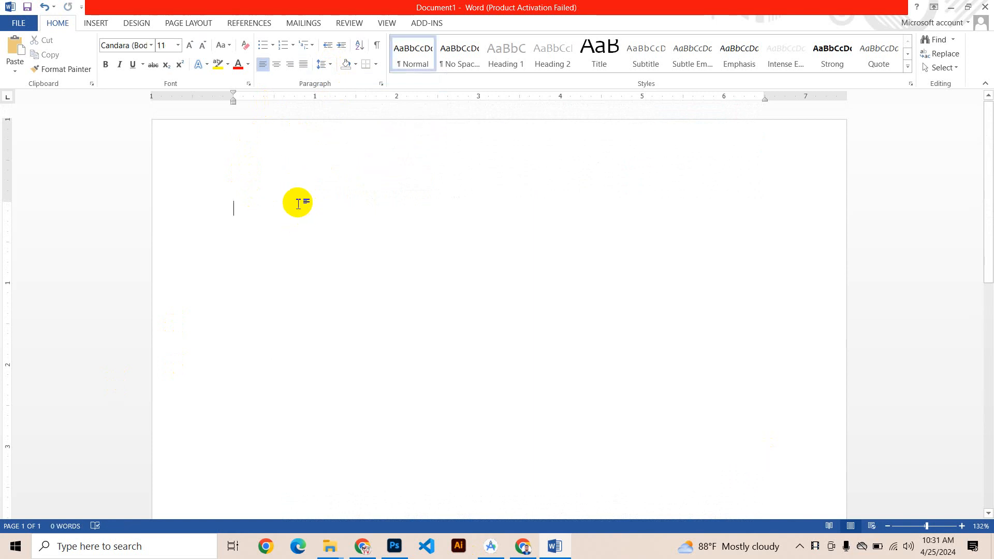
key("ctrl+z")
Step: Delete all of the Lorem ipsum text except the opening words "In publishing"
left_click(337, 216)
left_click_drag(350, 196, 781, 556)
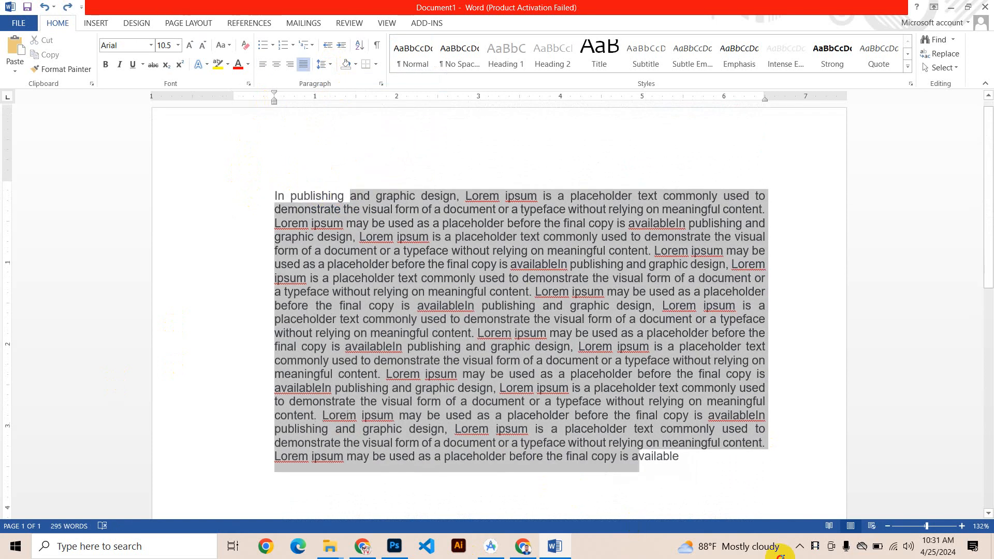
key("Delete")
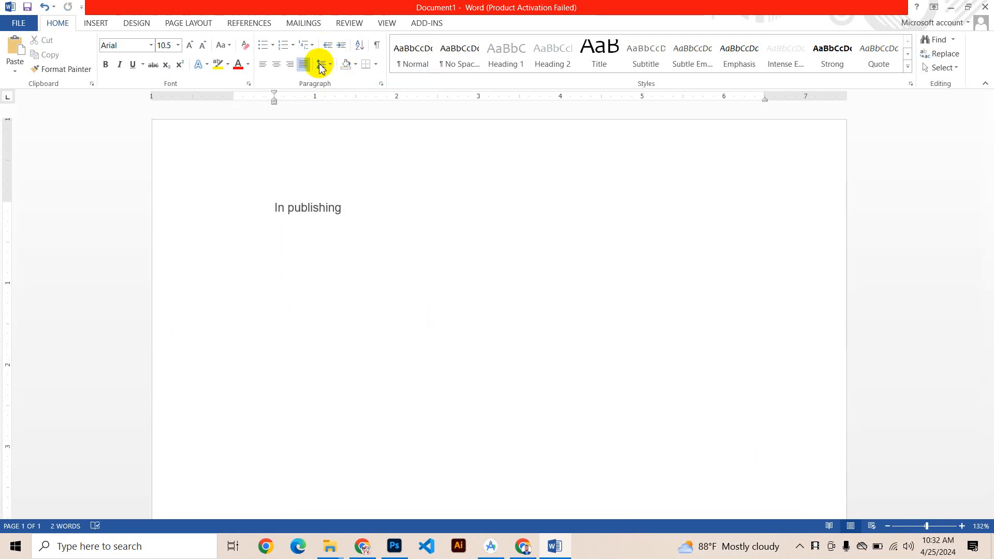
Step: Try center and right alignment on "In publishing", then align it left and bring its indent back to the page margin
left_click(278, 70)
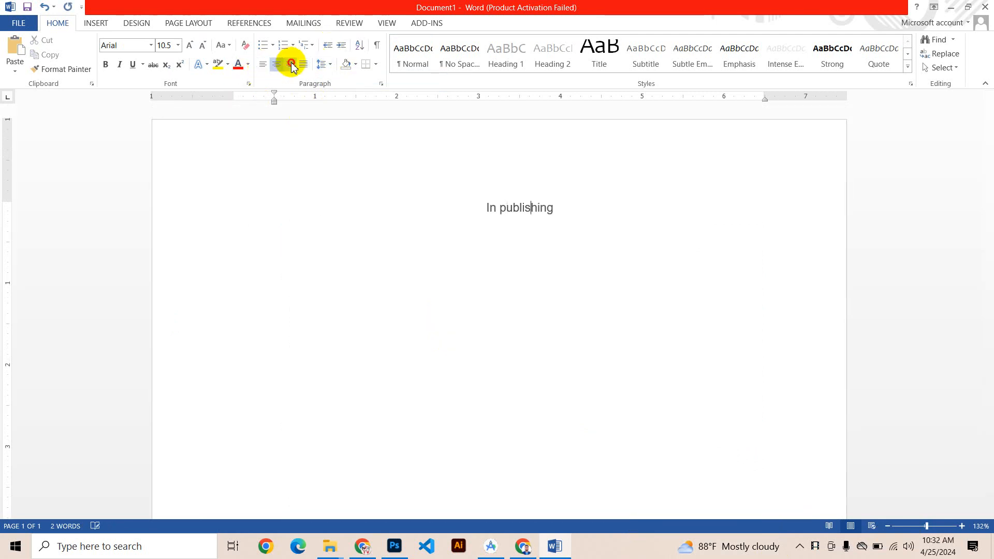
left_click(290, 64)
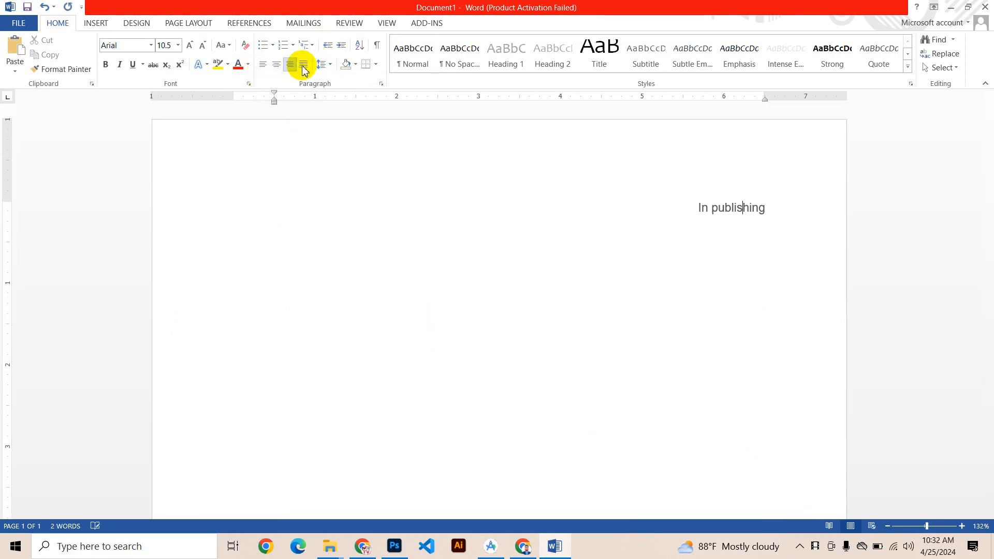
left_click(265, 67)
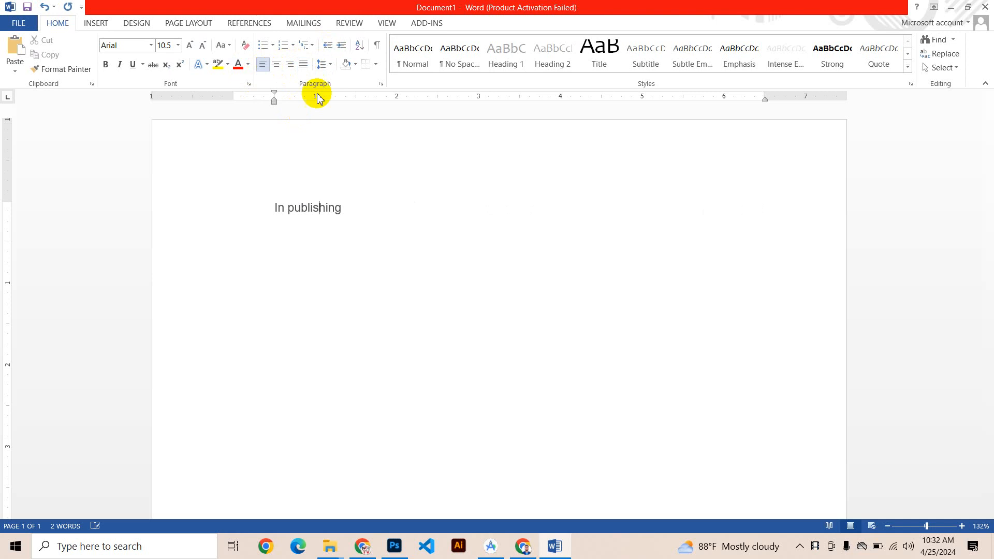
left_click(339, 46)
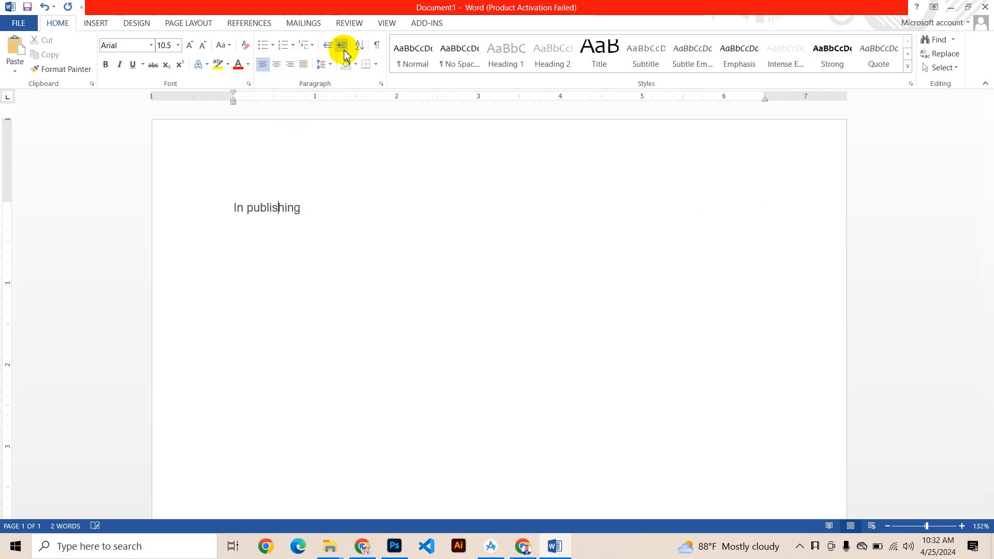
Step: Select the text "In publishing" and set its font color to standard red
left_click(310, 195)
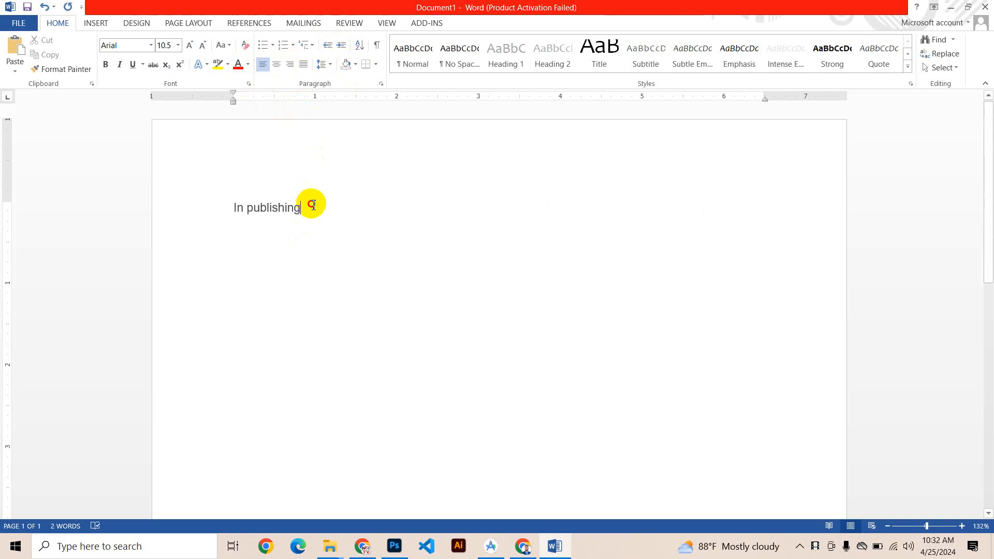
left_click_drag(312, 205, 217, 202)
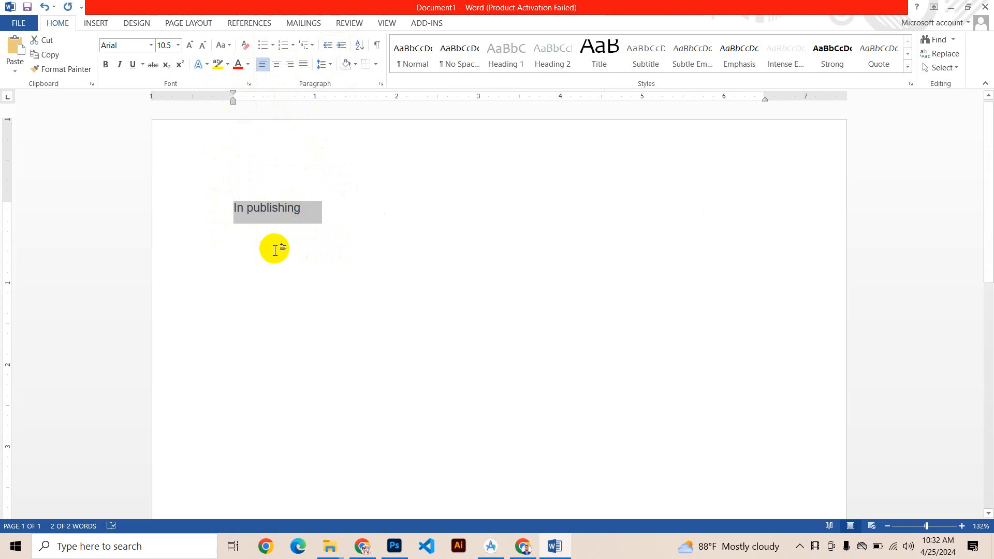
left_click(249, 65)
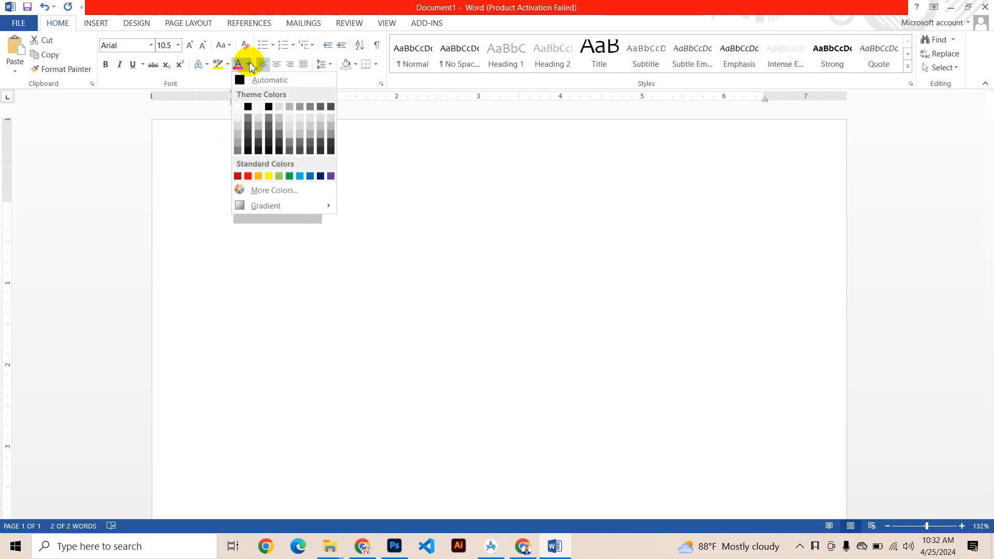
left_click(248, 177)
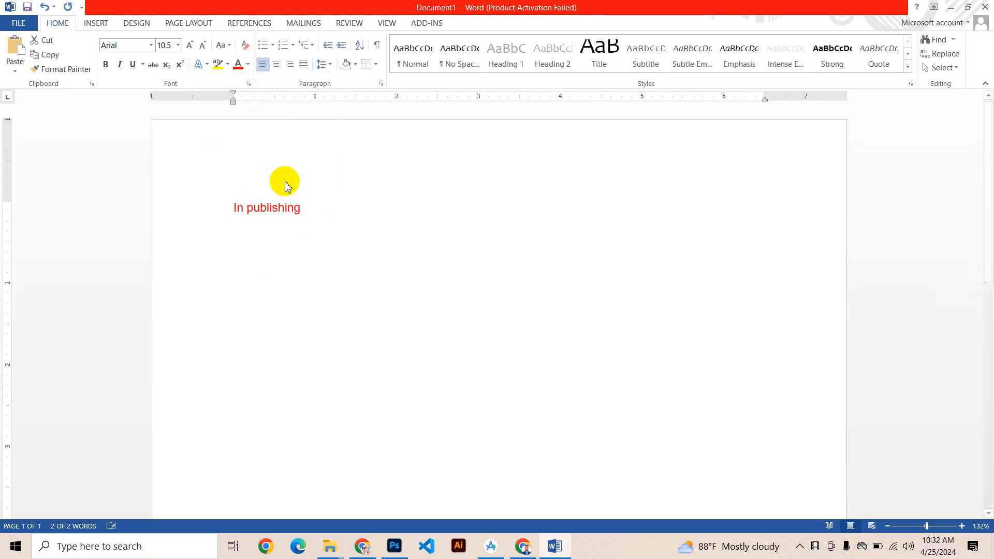
Step: Change the font color of "In publishing" to a custom green with RGB 52, 204, 77
left_click(249, 65)
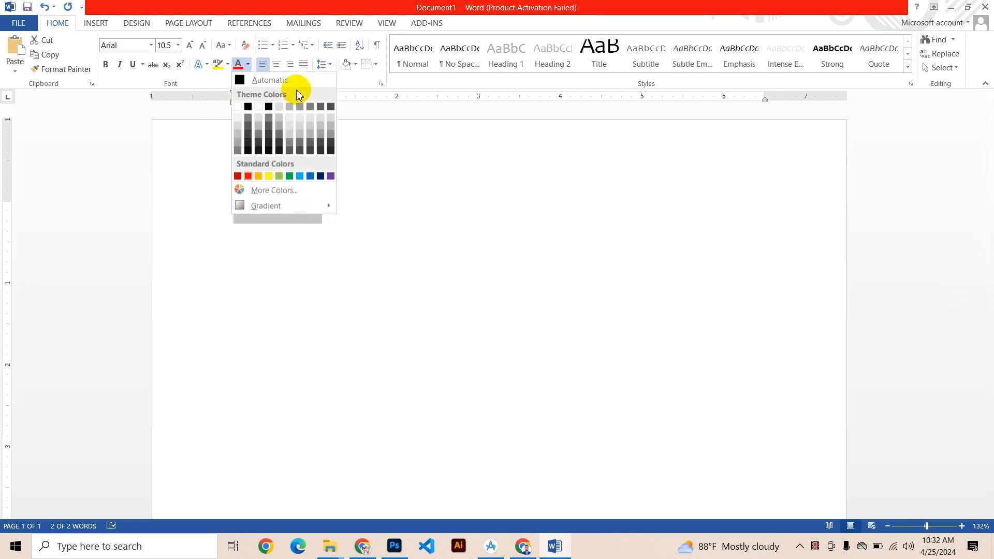
left_click(280, 190)
left_click(462, 180)
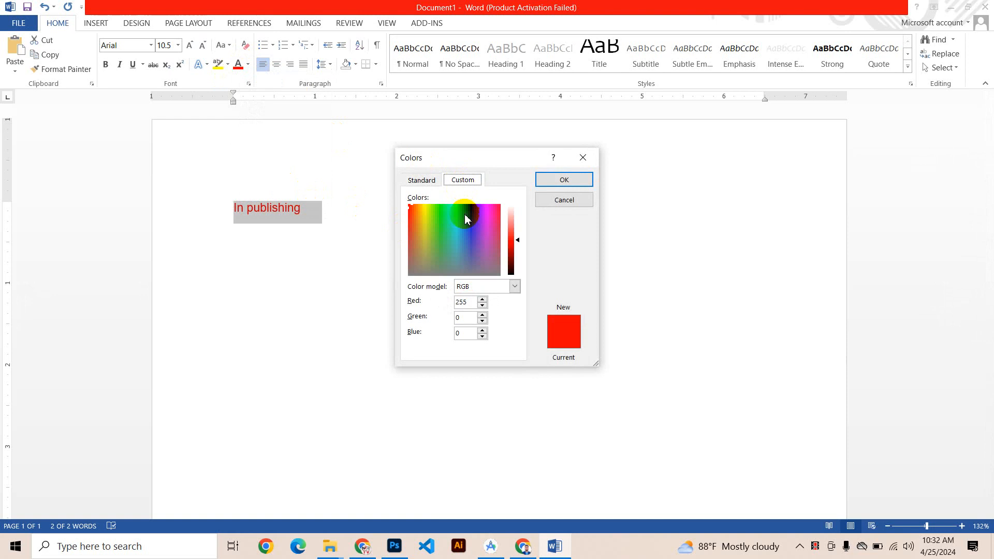
left_click(466, 216)
left_click(440, 232)
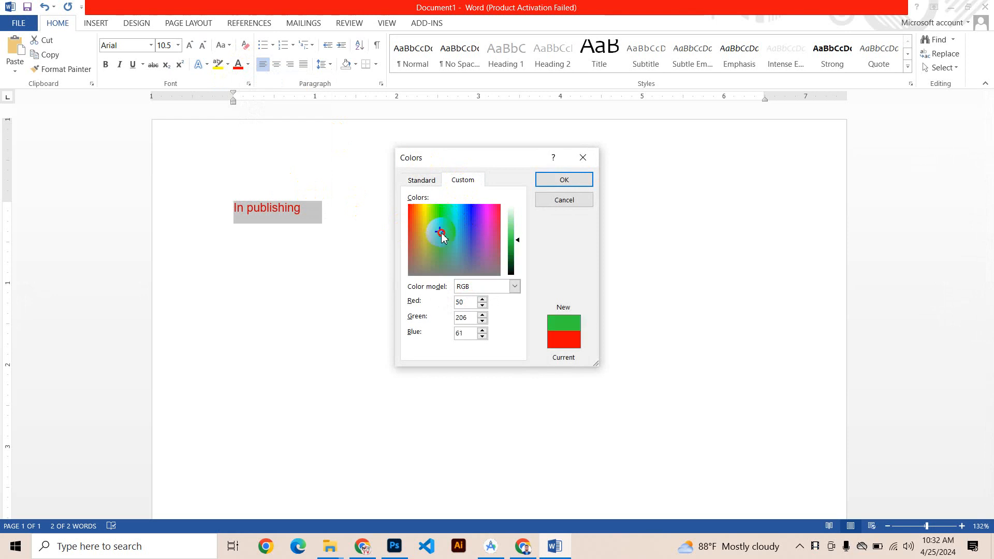
left_click(552, 183)
left_click(273, 209)
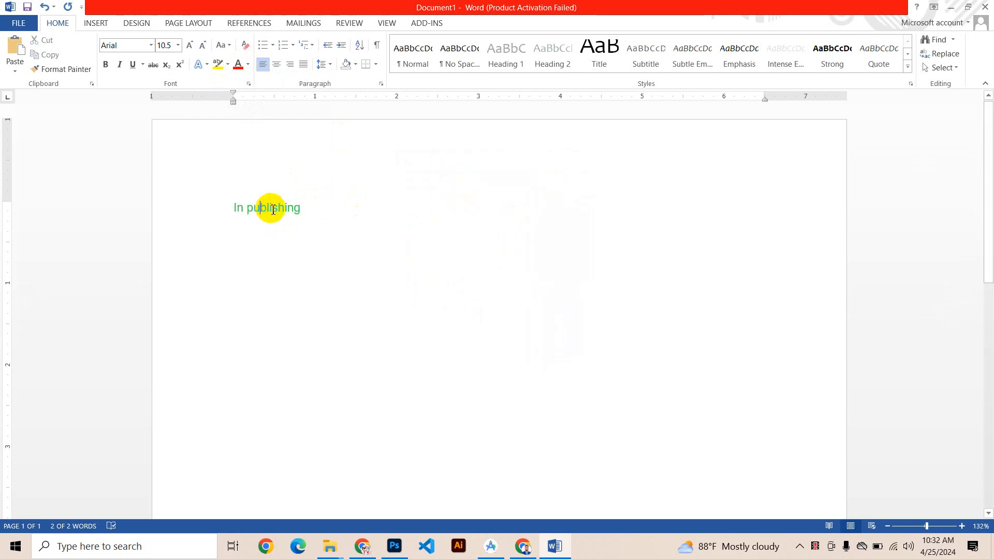
Step: Remove the word "In" so that only "publishing" is left in the document
scroll(288, 195, "up", 14, "ctrl")
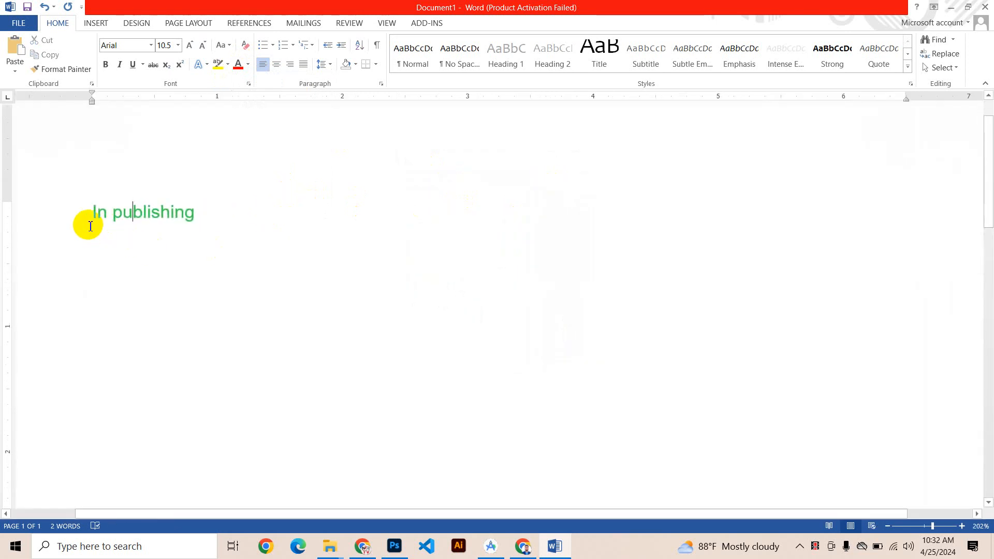
scroll(101, 220, "down", 6, "ctrl")
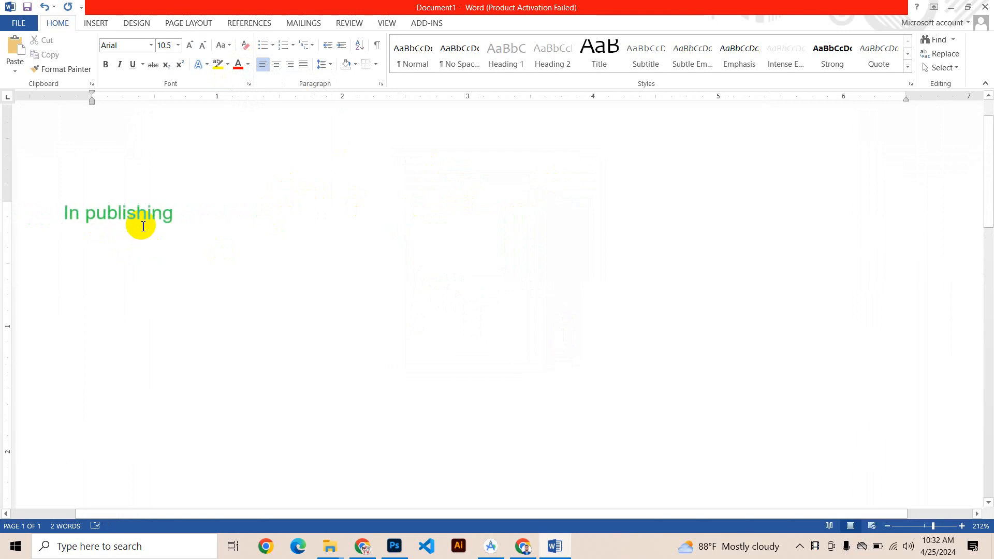
double_click(87, 214)
key("BackSpace")
Step: Enlarge the word "publishing" step by step to a font size of 36
scroll(73, 230, "up", 1, "ctrl")
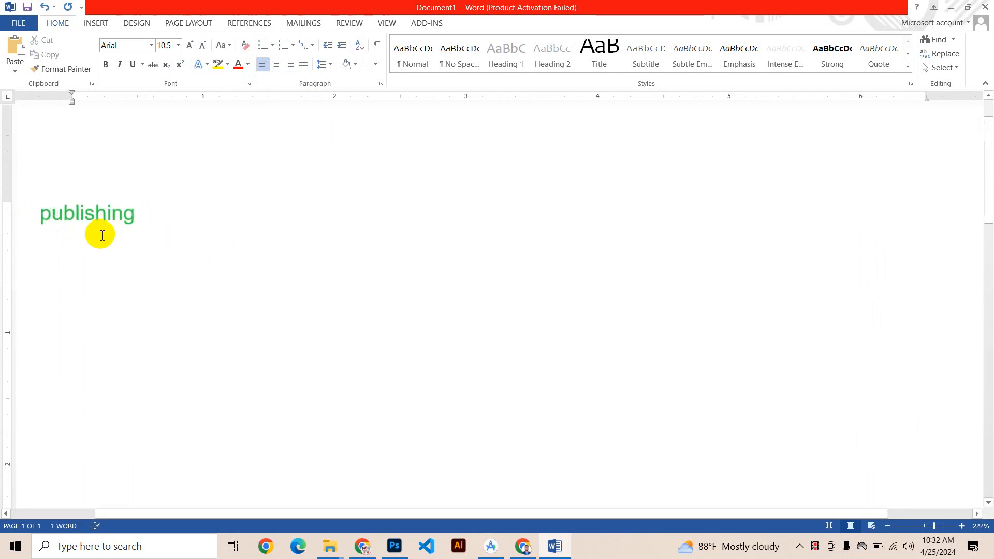
scroll(102, 235, "down", 4, "ctrl")
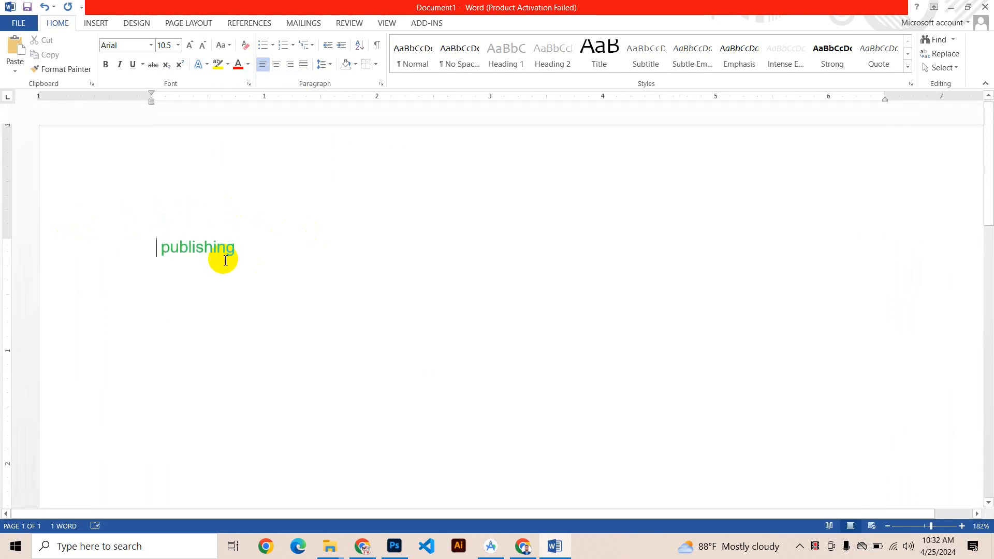
double_click(220, 251)
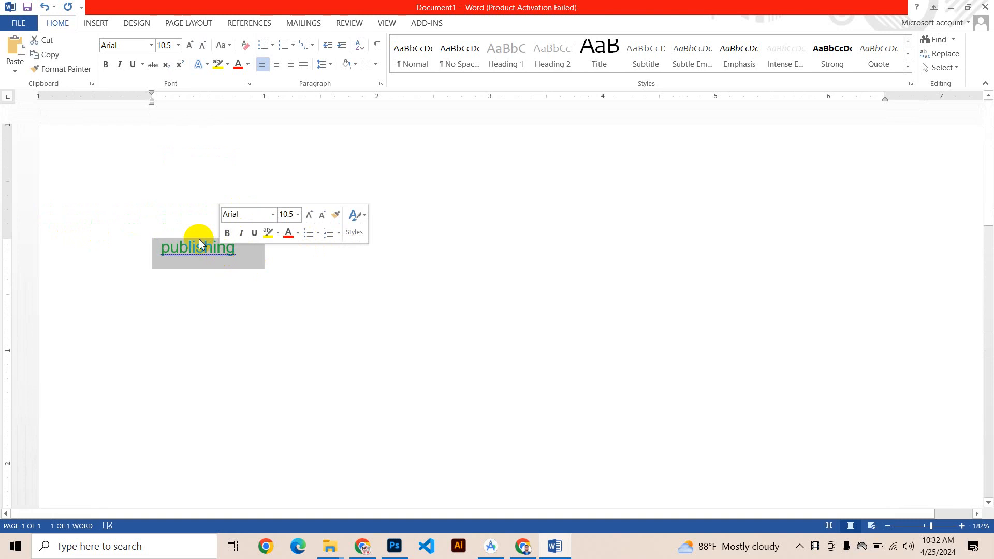
left_click(191, 46)
left_click(190, 46)
left_click(191, 46)
left_click(191, 46)
left_click(190, 46)
left_click(190, 46)
left_click(190, 46)
left_click(190, 47)
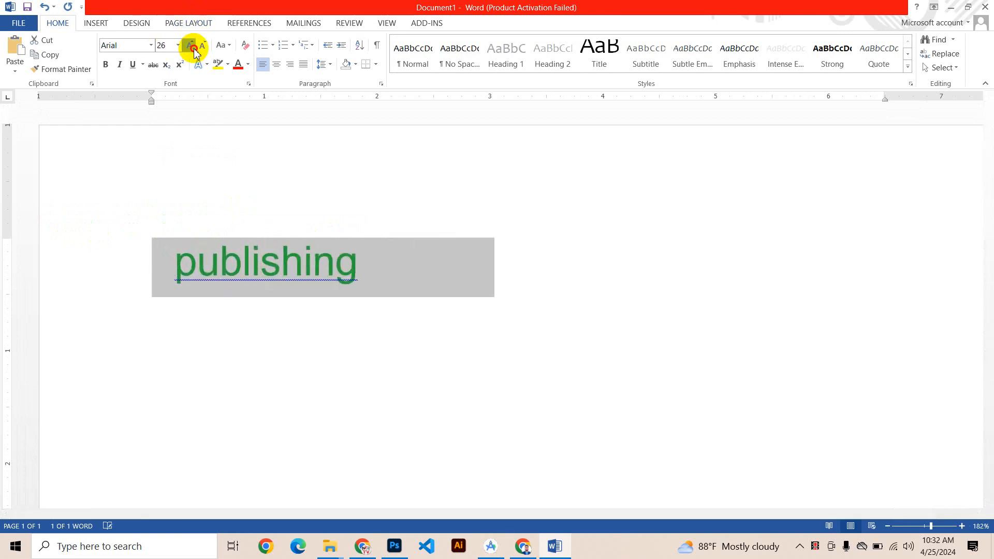
left_click(194, 49)
left_click(193, 50)
Step: Replace the lowercase first letter of "publishing" with a capital "P"
left_click_drag(216, 267, 185, 272)
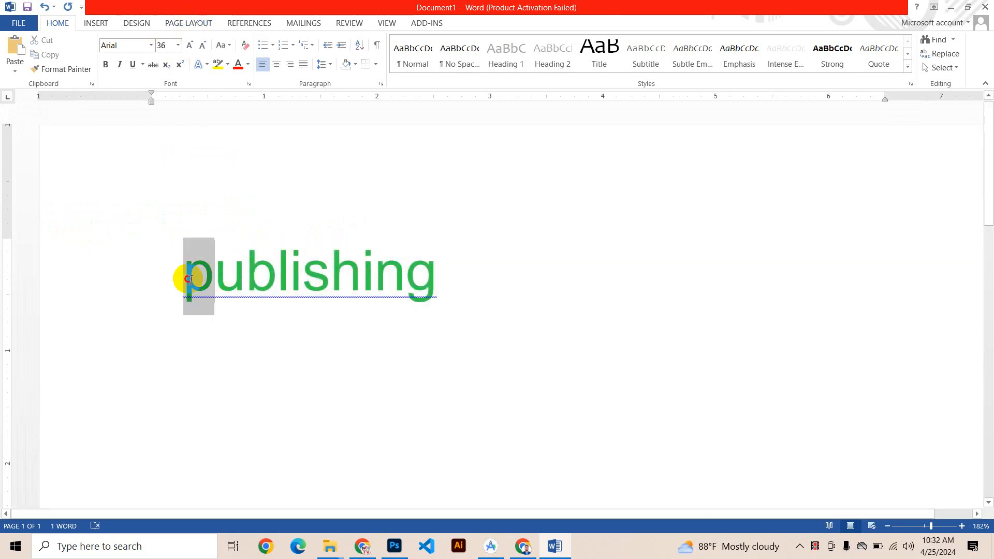
type("P")
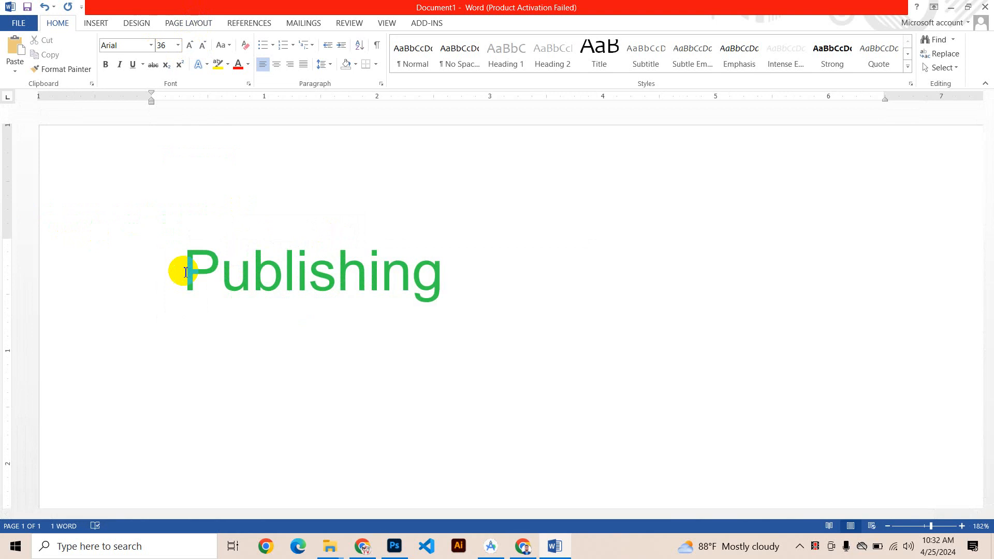
scroll(281, 250, "down", 2)
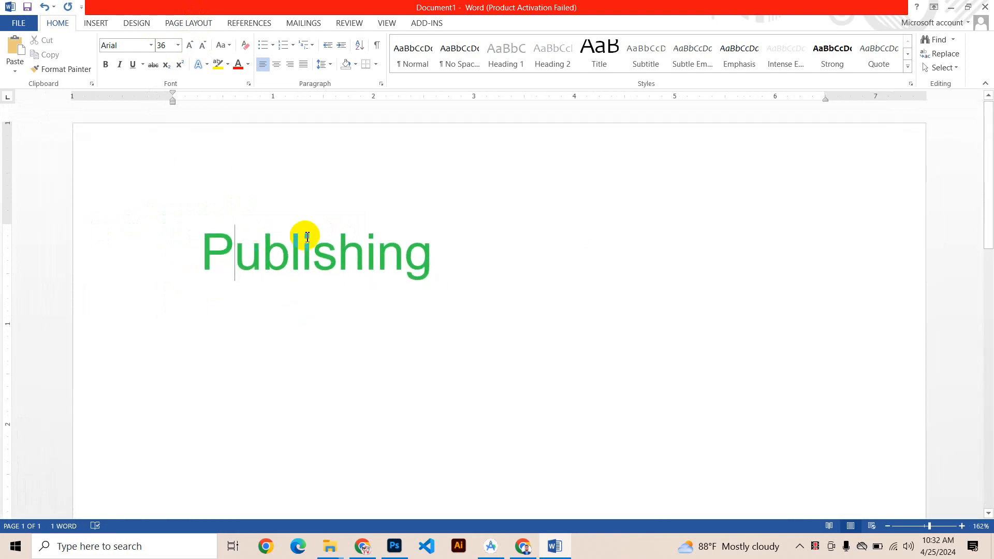
Step: Select "Publishing" and switch its text fill to a gradient fill through the additional gradient options
left_click(404, 242)
left_click_drag(498, 265, 178, 267)
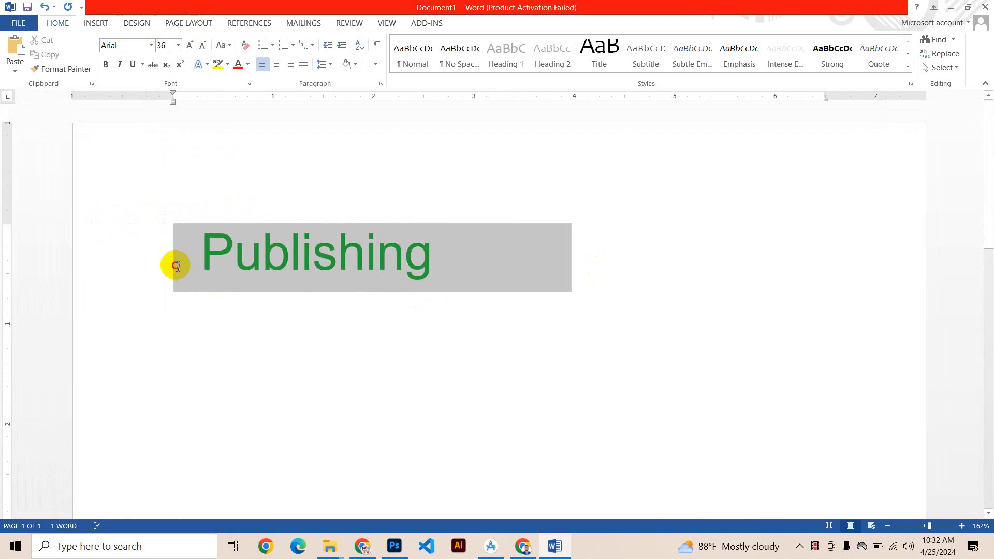
left_click(248, 68)
mouse_move(280, 237)
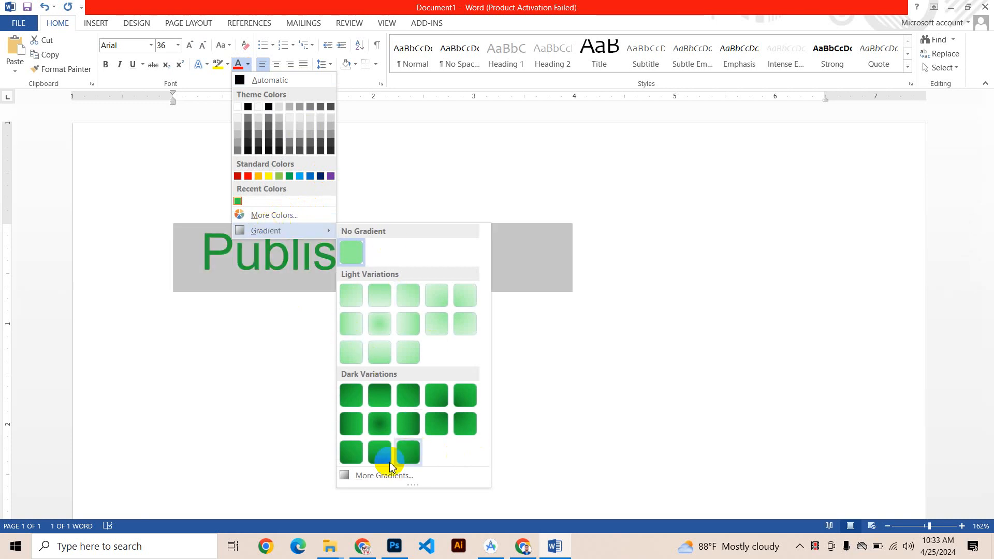
left_click(368, 476)
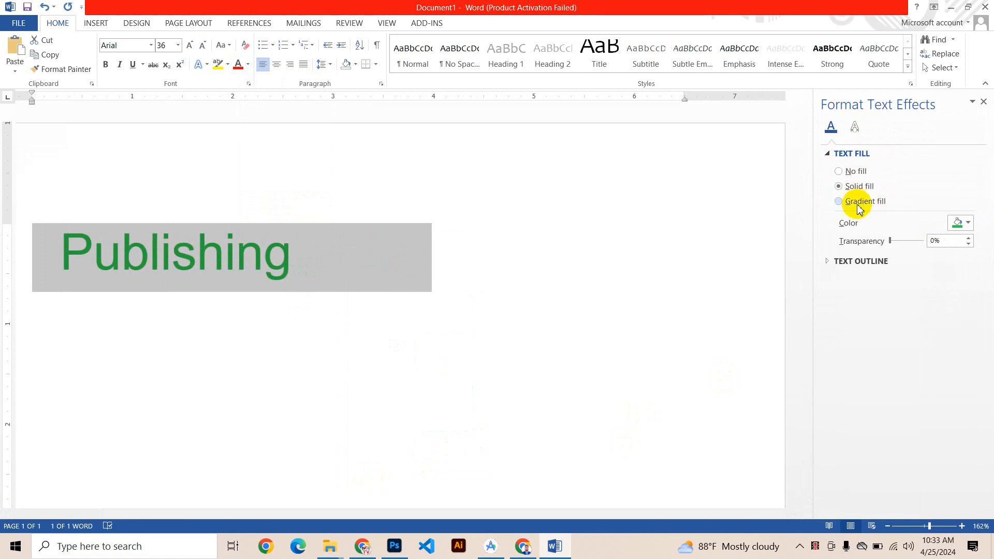
left_click(839, 202)
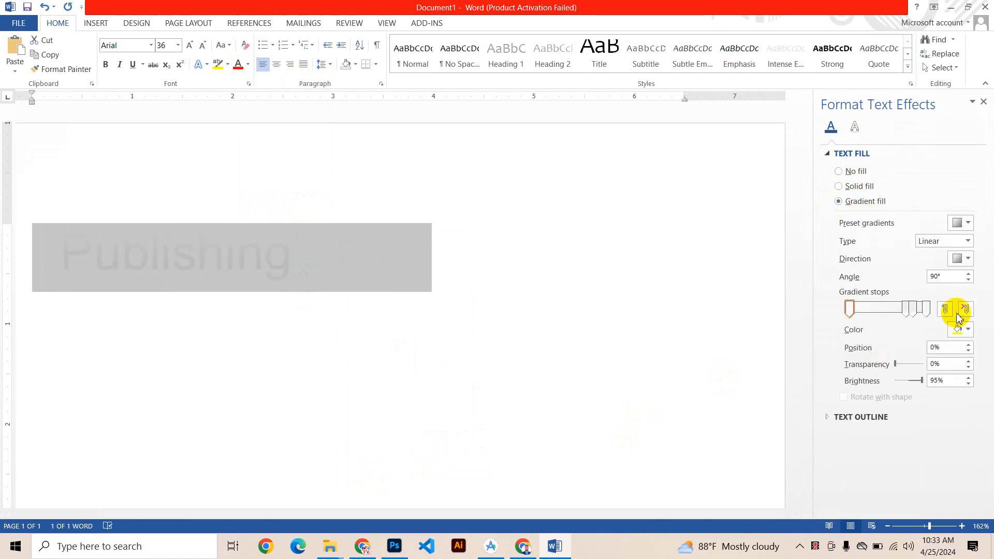
Step: Set the color of the first gradient stop, at position 0%, to red
left_click(848, 310)
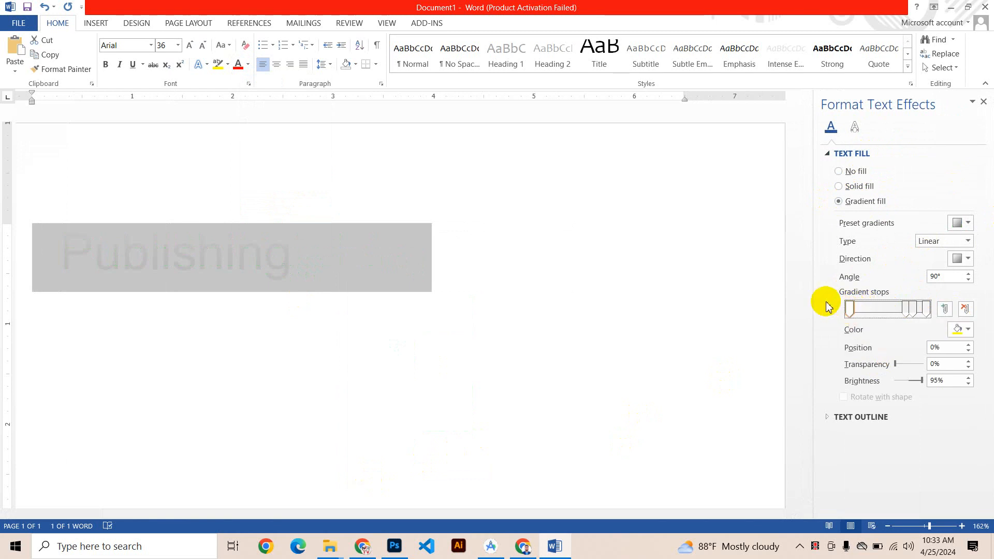
left_click(850, 310)
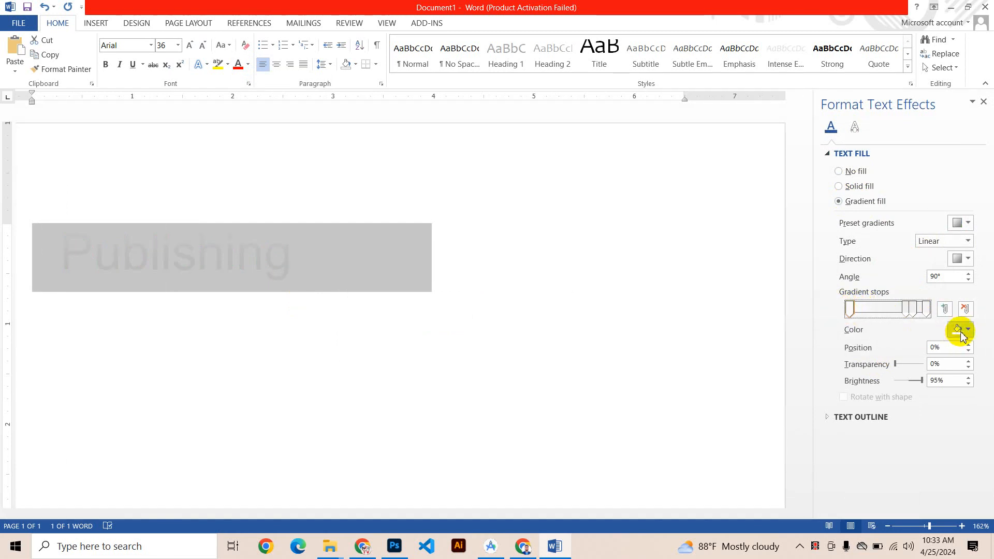
left_click(961, 334)
left_click(904, 427)
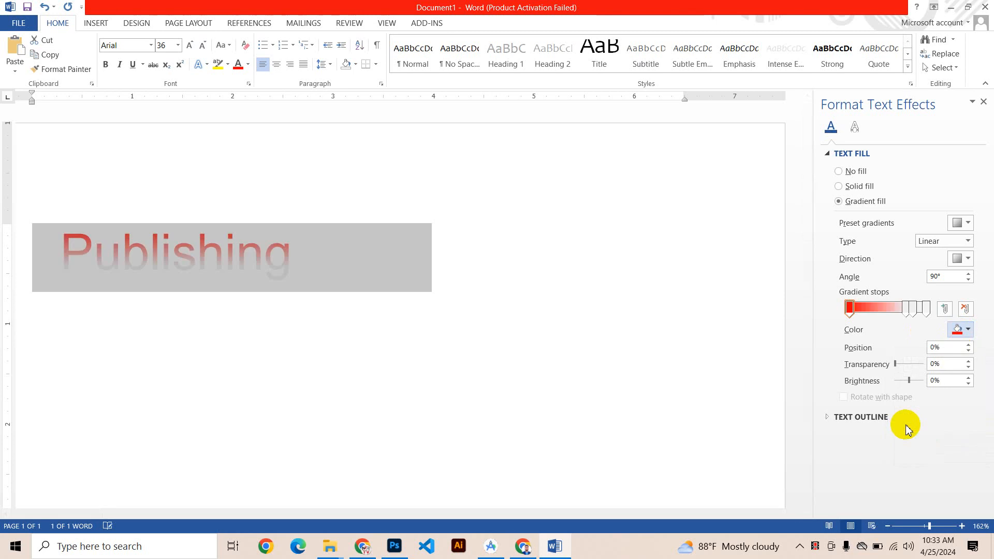
Step: Move the second gradient stop of the "Publishing" text fill to position 56% and set its color to yellow
mouse_move(905, 317)
left_mouse_down()
mouse_move(865, 309)
mouse_move(897, 315)
left_mouse_up()
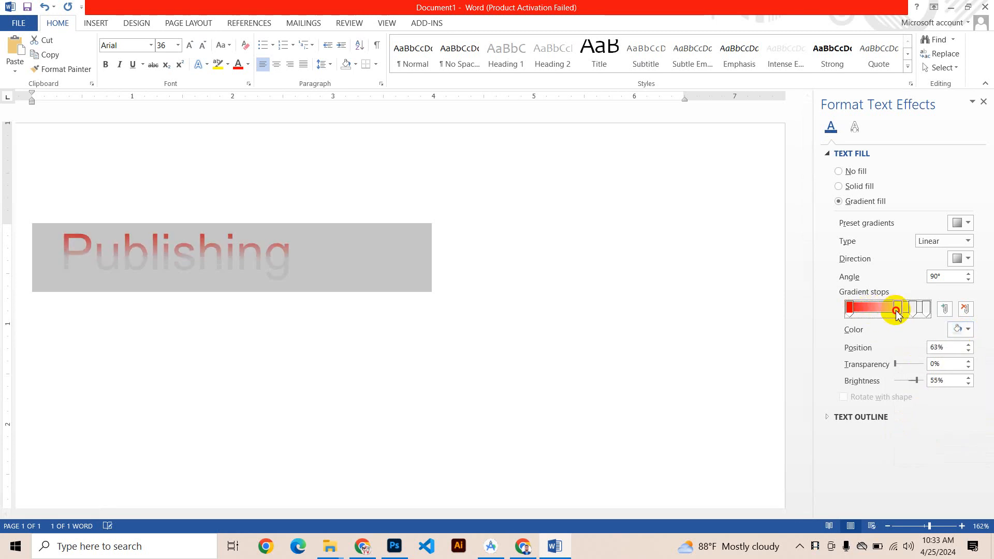
left_click(964, 331)
left_click(925, 428)
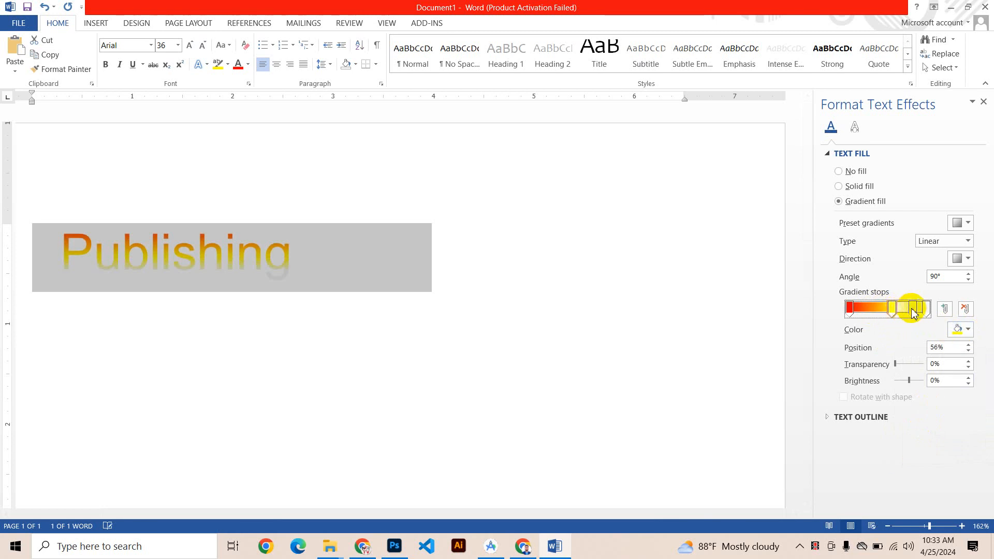
Step: Set the color of the gradient stop at position 83% to green and close the text effects settings
left_click(961, 329)
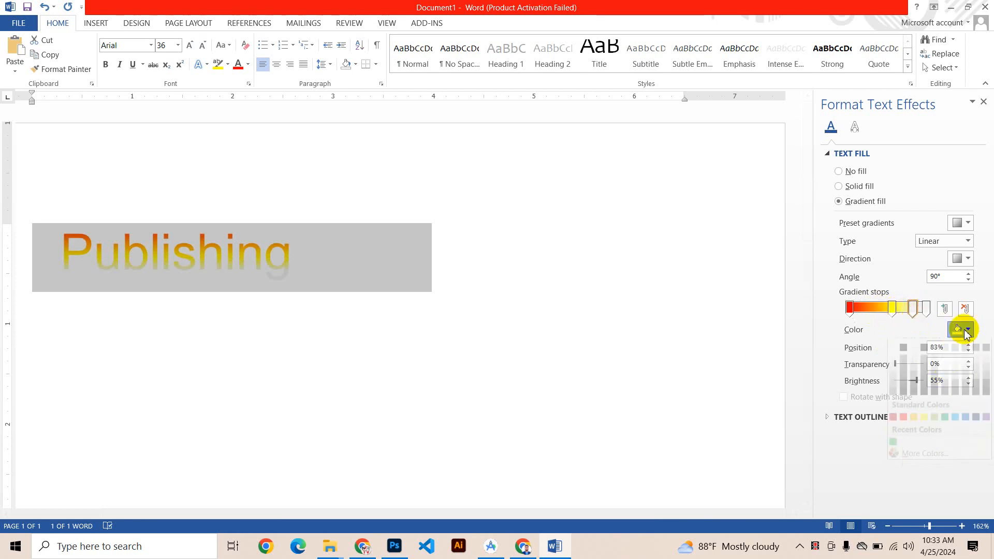
left_click(945, 428)
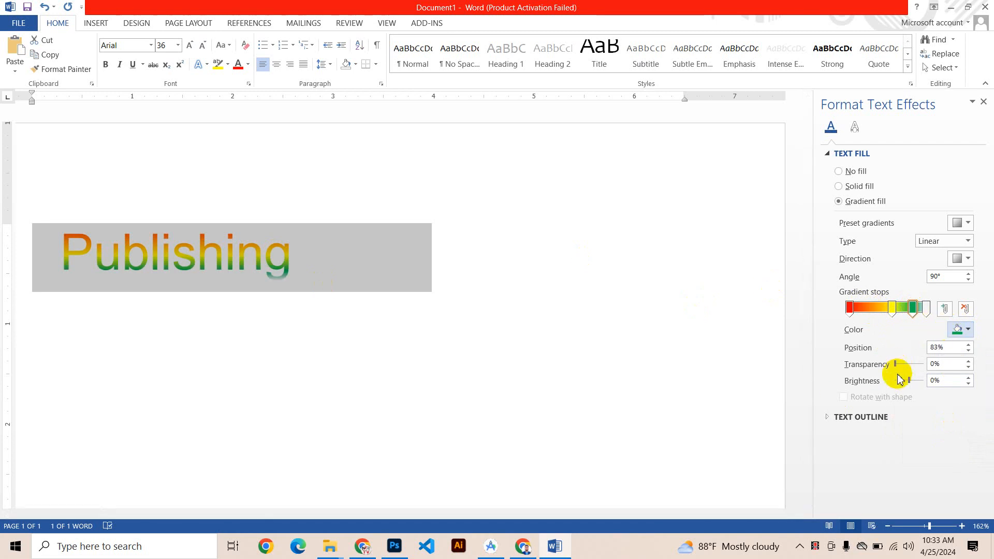
left_click(984, 103)
left_click(388, 322)
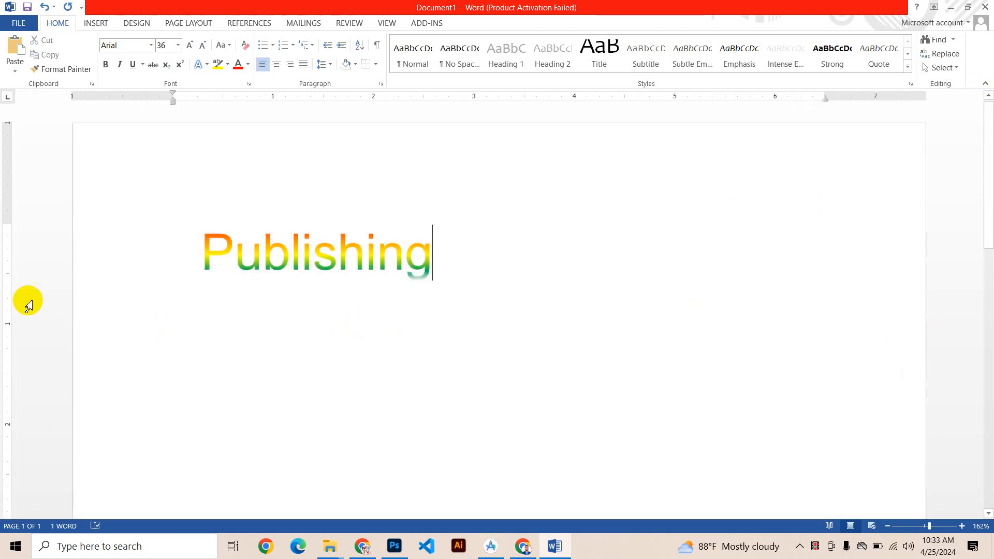
Step: Select the "Publishing" line and change its font color to red and then to orange
scroll(133, 317, "up", 5)
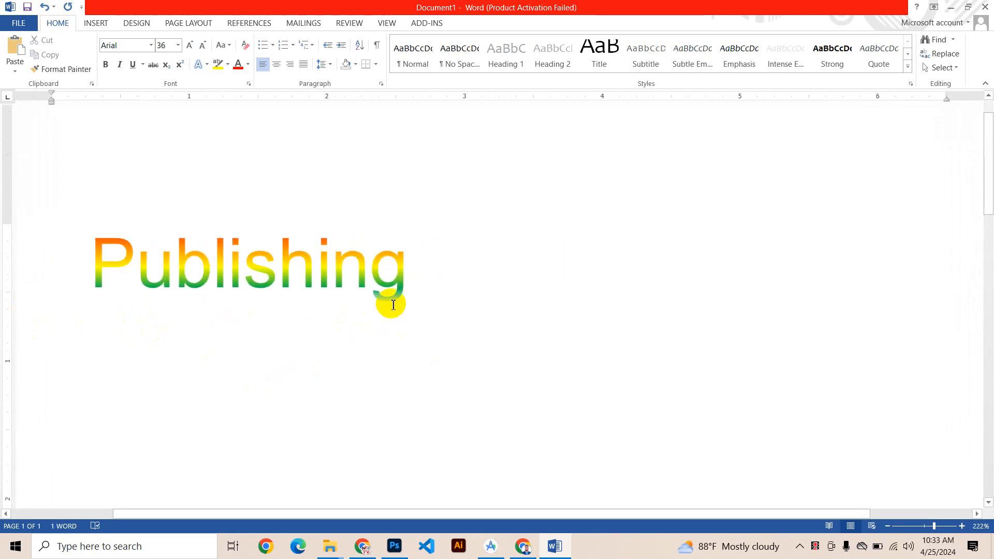
scroll(346, 321, "down", 6)
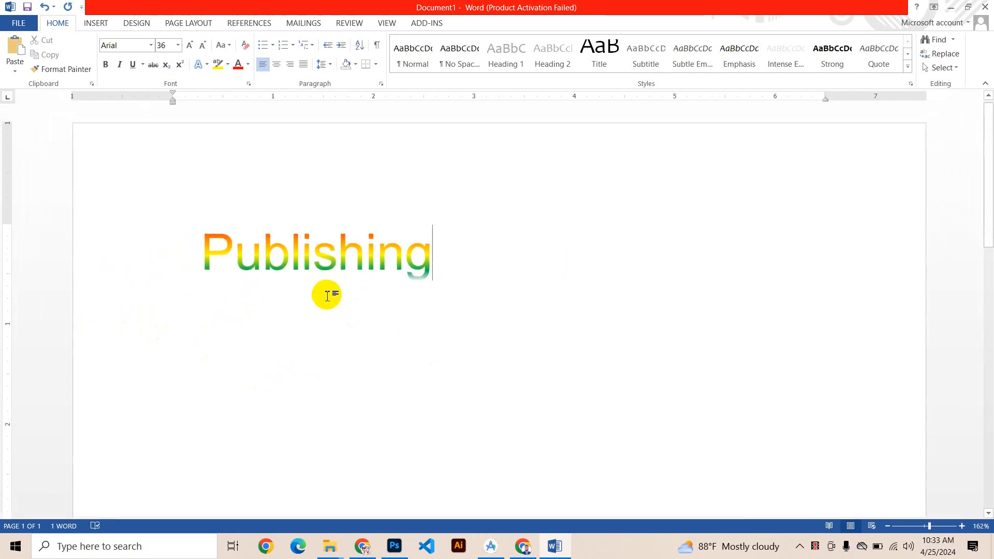
scroll(334, 298, "down", 2)
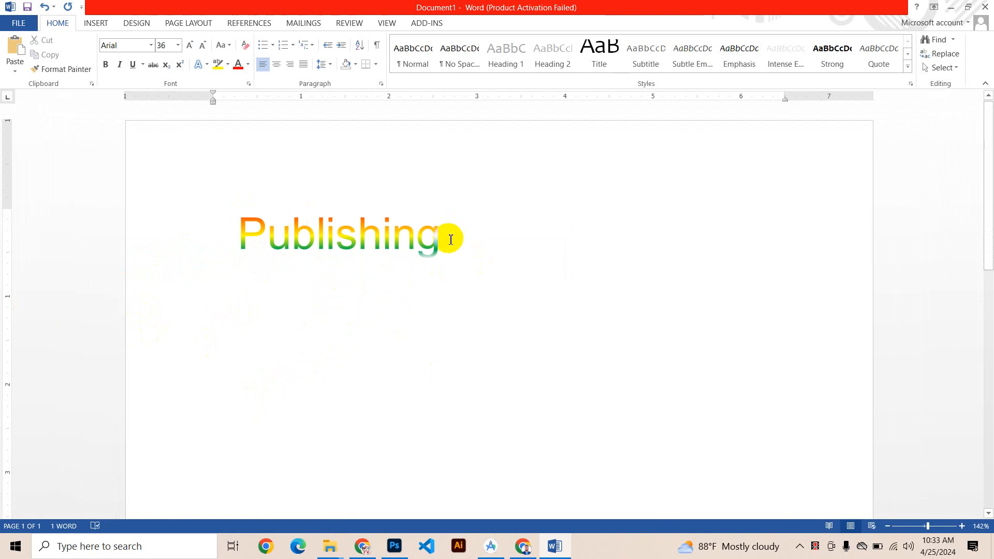
left_click(184, 242)
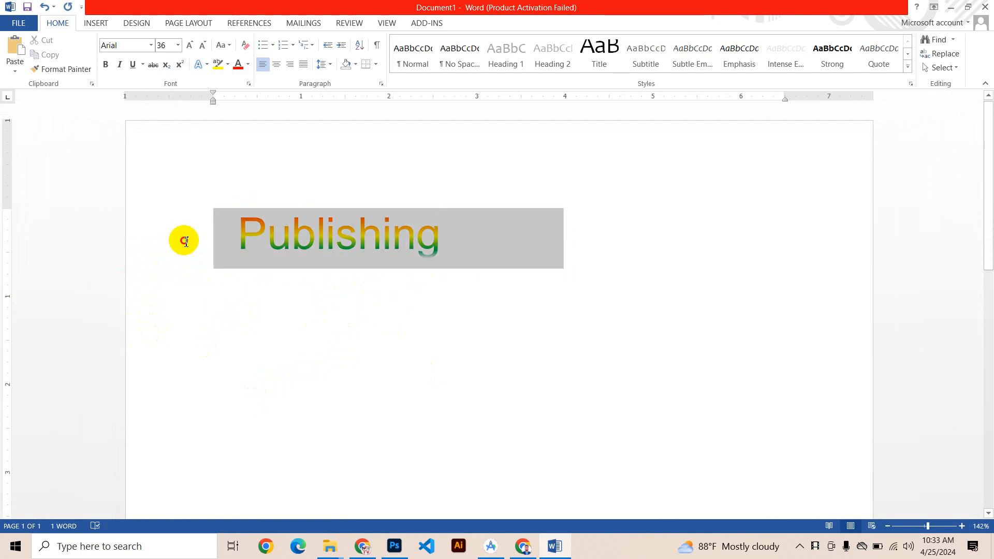
left_click(239, 64)
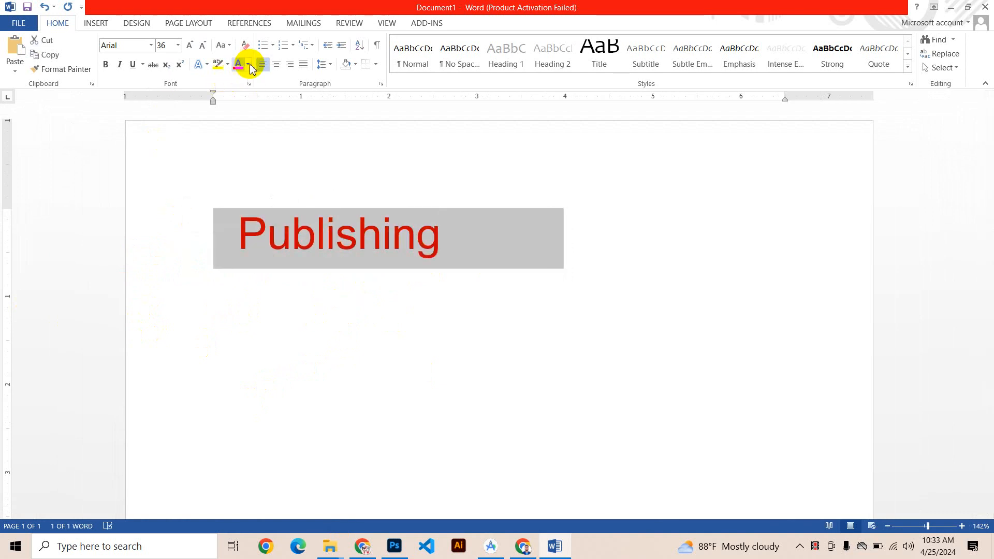
left_click(249, 65)
left_click(254, 176)
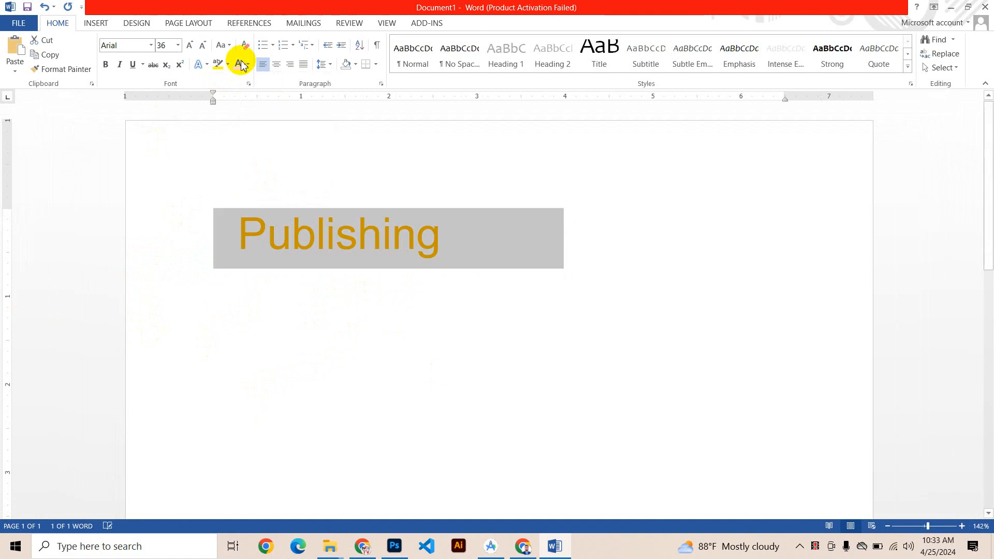
Step: Set the font color of "Publishing" to pink from the standard color palette among the additional colors
left_click(249, 65)
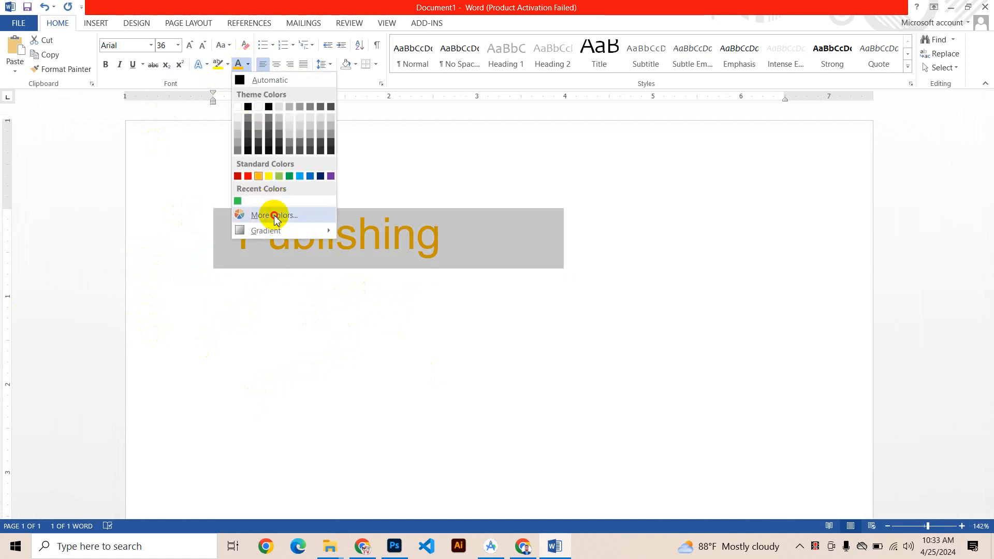
left_click(274, 216)
left_click(459, 230)
left_click(441, 247)
left_click(420, 181)
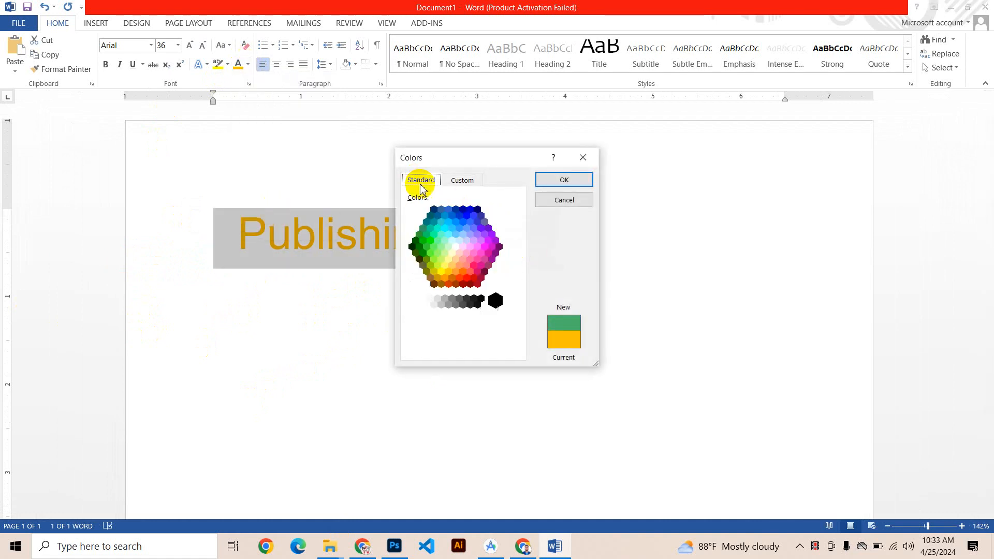
left_click(466, 252)
left_click(547, 180)
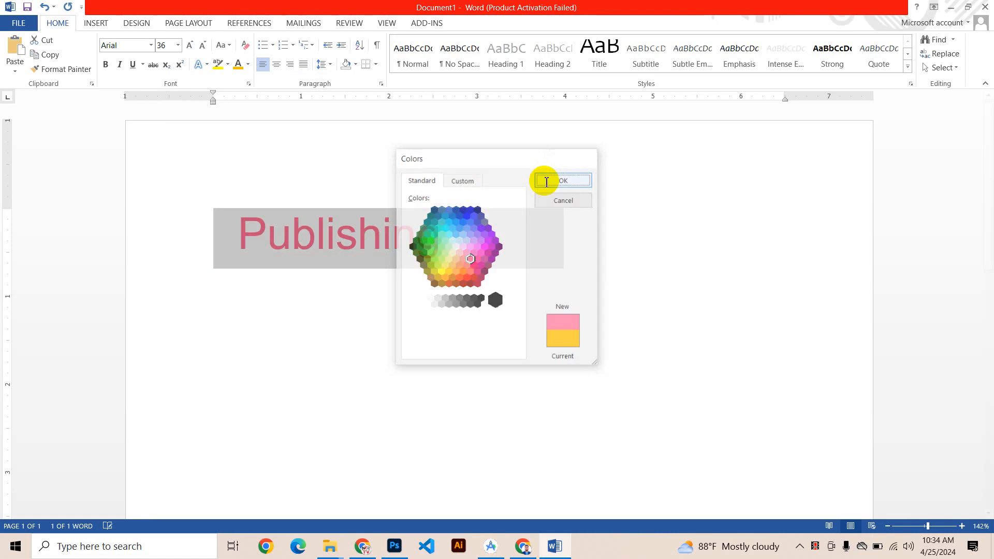
Step: Select the word "Publishing" and highlight it in yellow
triple_click(335, 235)
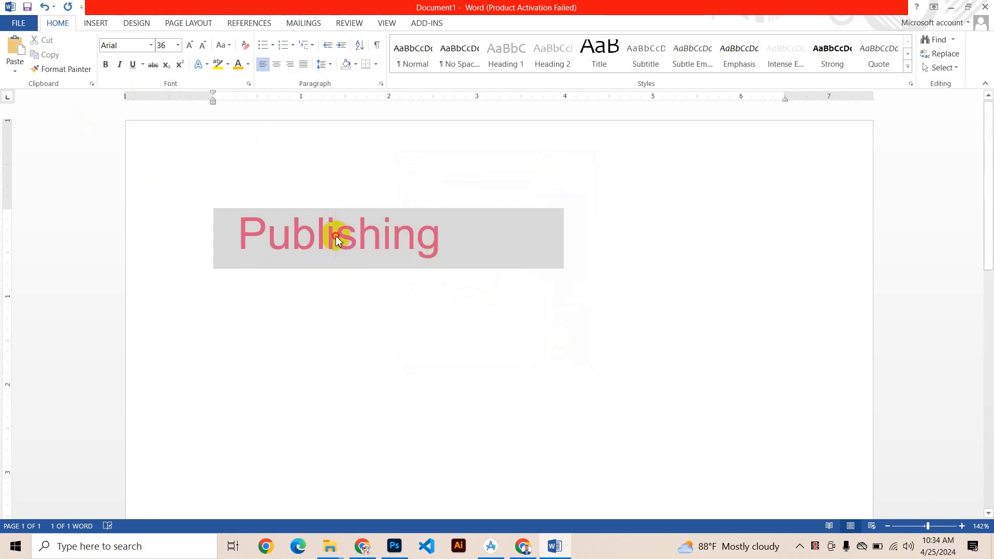
left_click(336, 234)
double_click(336, 234)
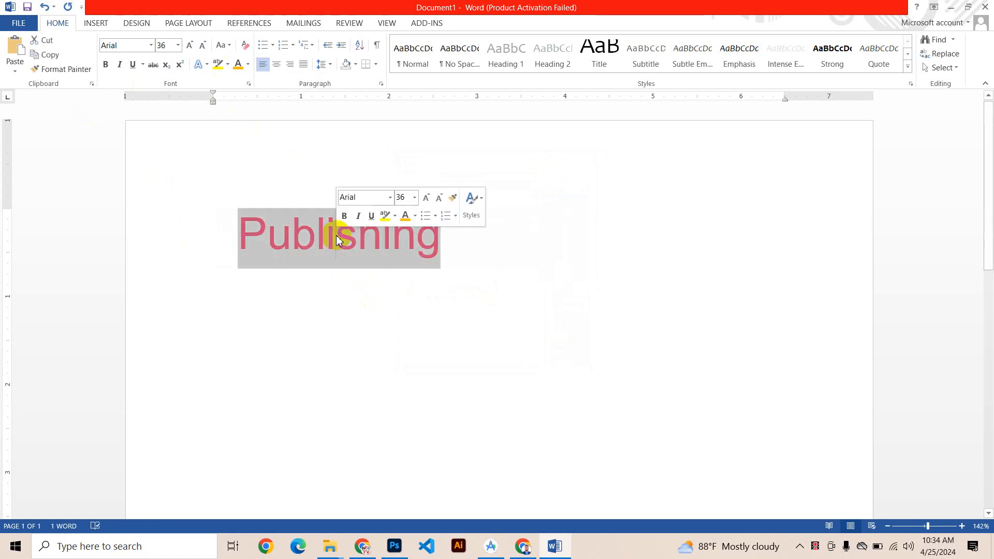
left_click(217, 63)
left_click(388, 271)
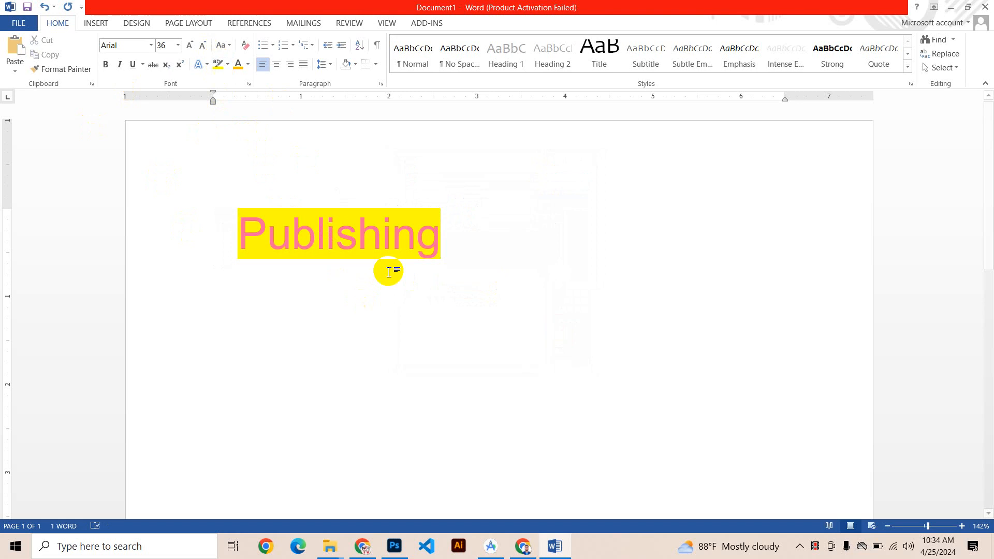
Step: Remove the highlight from "Publishing" by applying the no-color highlighter across the word
left_click(228, 63)
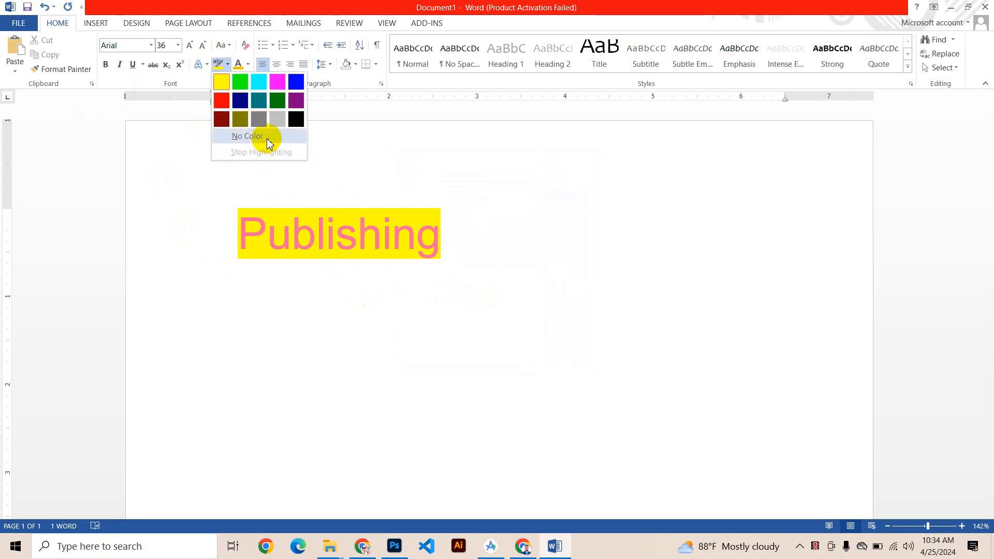
left_click(259, 137)
left_click_drag(468, 241, 155, 239)
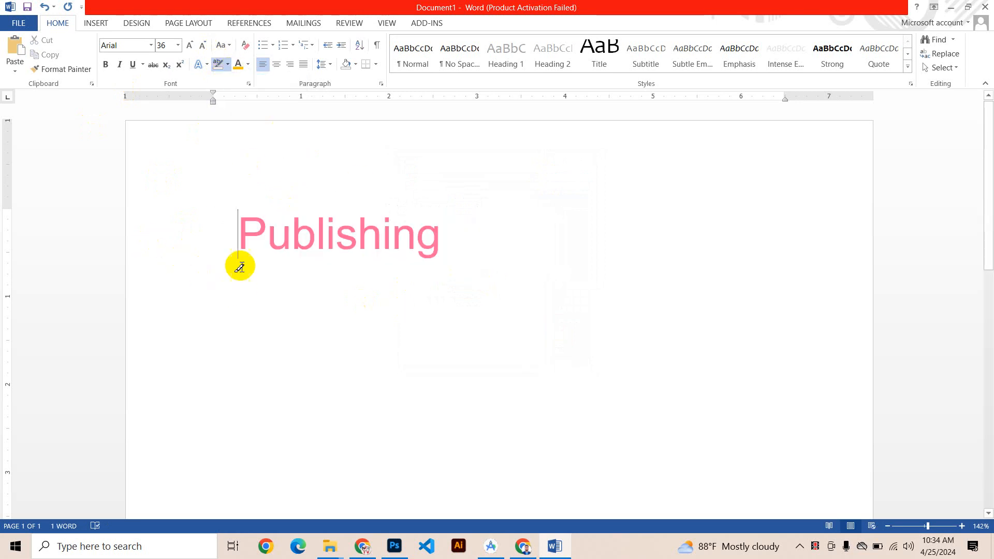
Step: Apply yellow paragraph shading to the "Publishing" line and select part of the line to show it
left_click(355, 65)
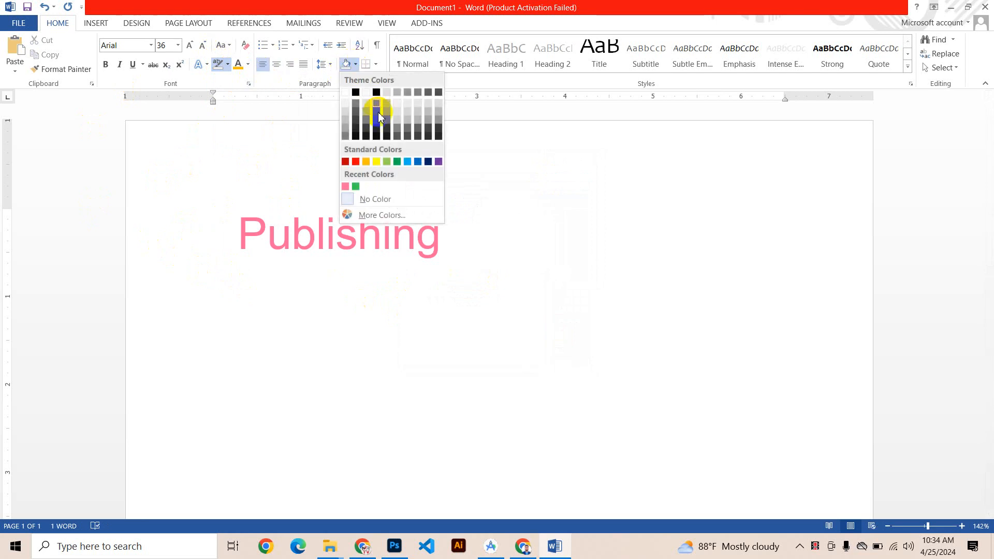
left_click(382, 165)
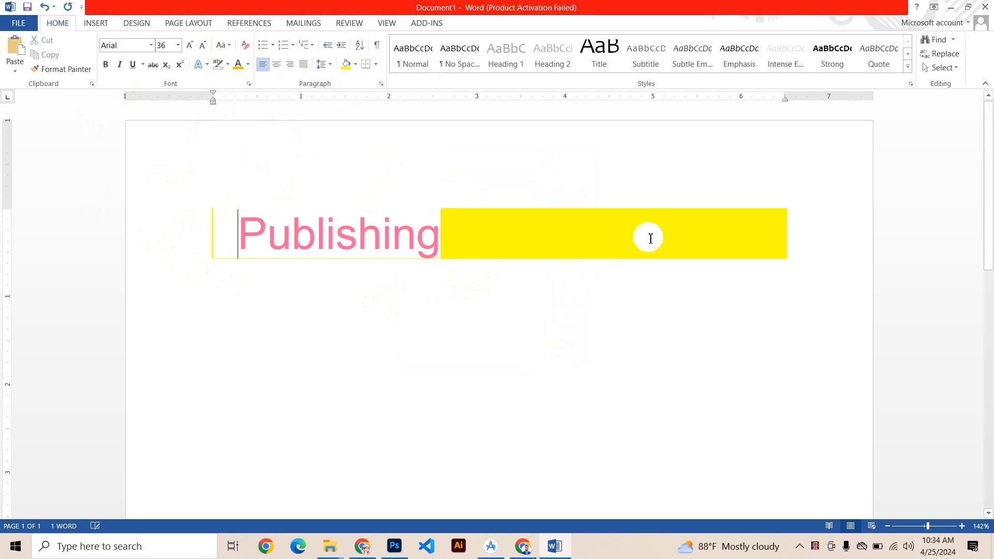
left_click_drag(267, 234, 580, 274)
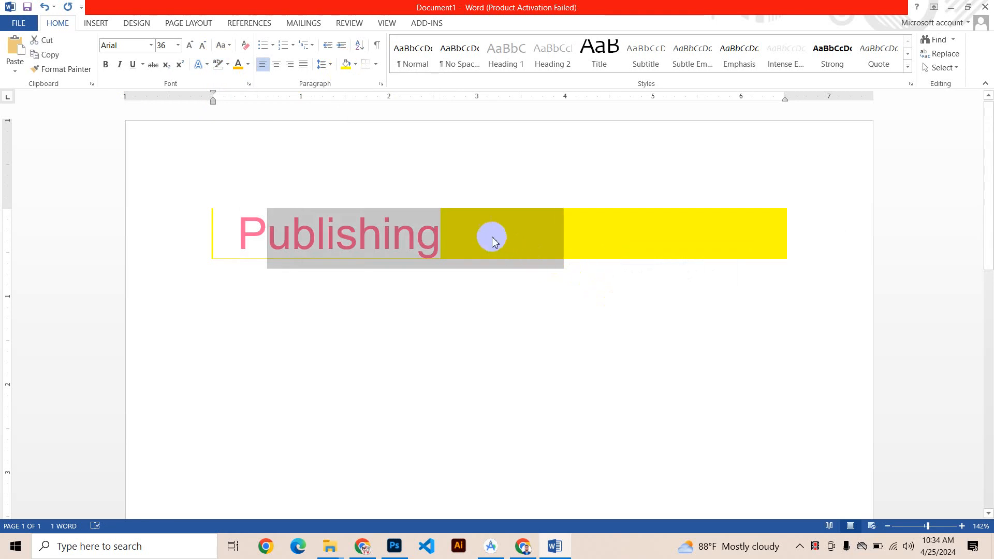
Step: Undo the yellow paragraph shading and the removal of the highlight on "Publishing"
key("ctrl+z")
key("ctrl+z")
key("ctrl+z")
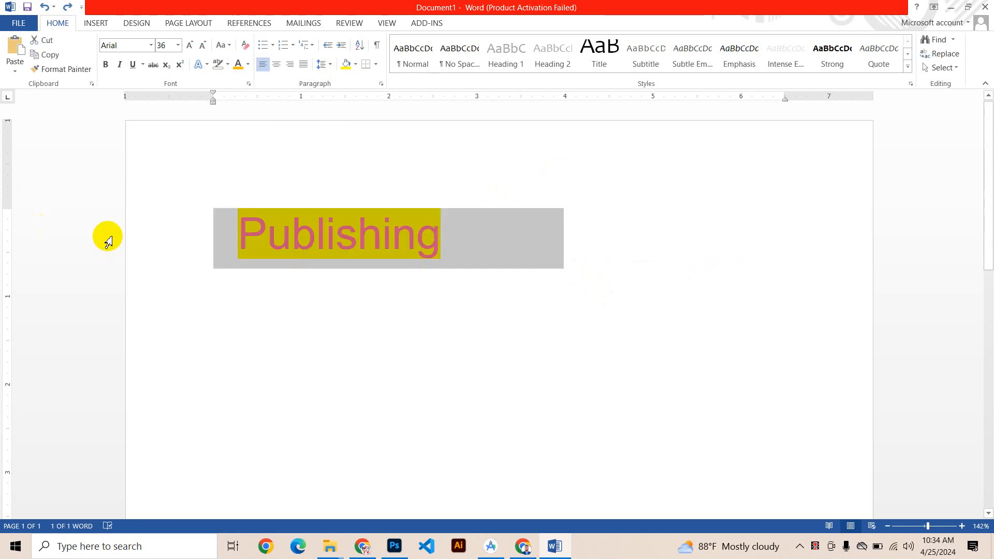
left_click(107, 235)
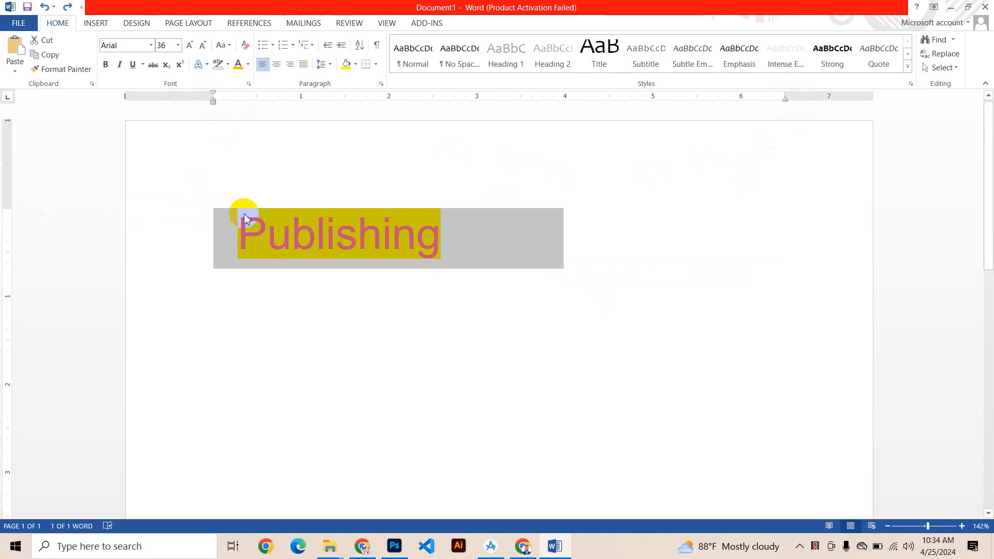
left_click(683, 217)
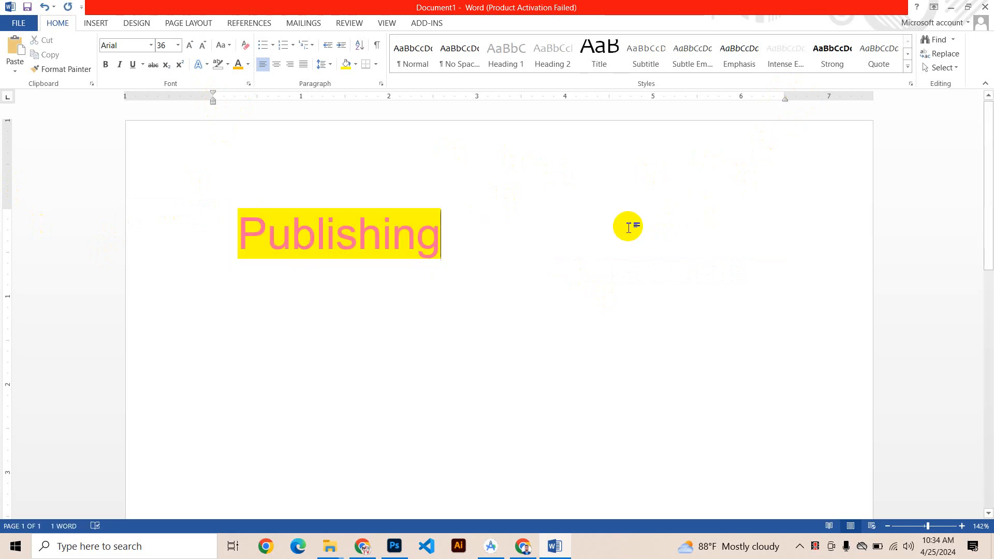
Step: Undo and redo the highlight and color changes until "Publishing" is pink without any highlight
left_click_drag(576, 222, 310, 292)
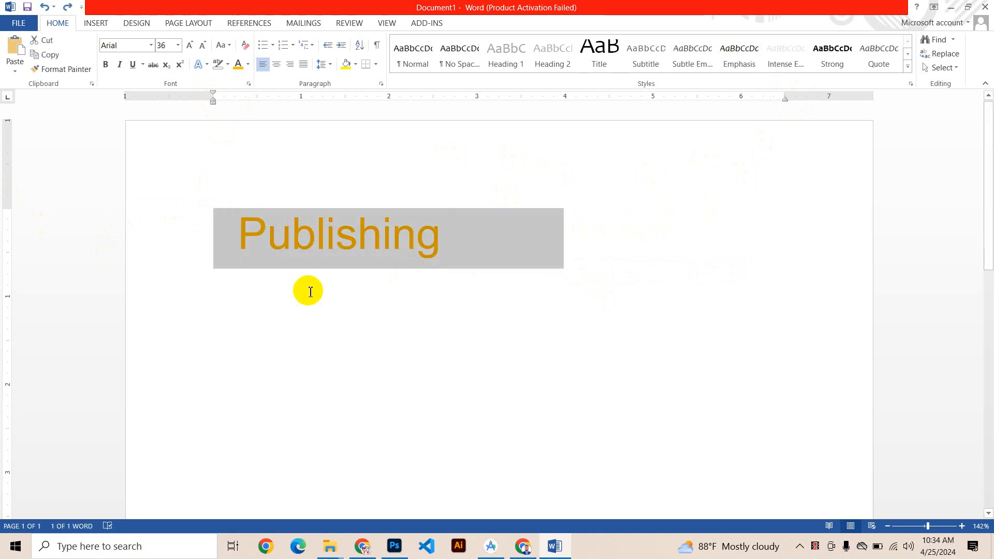
left_click(311, 241)
double_click(297, 247)
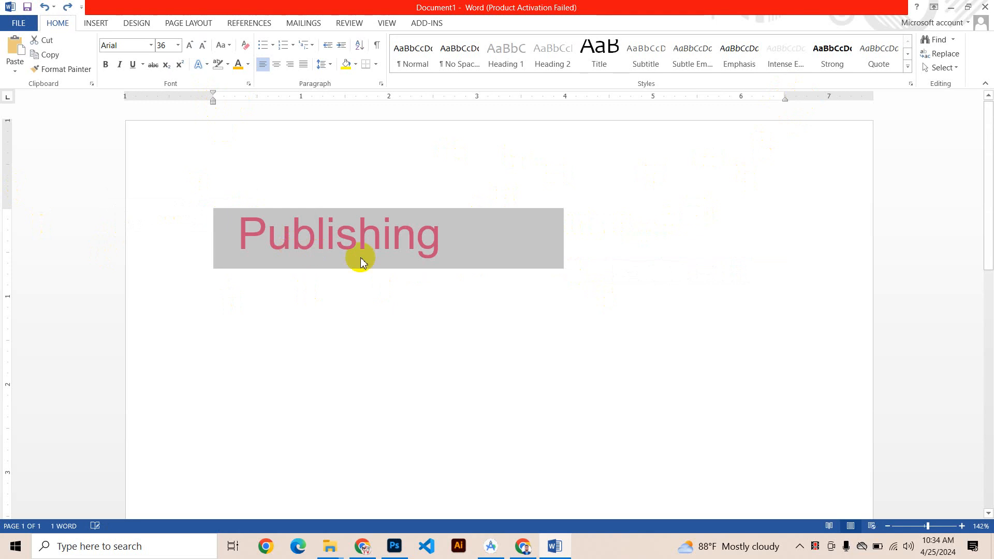
key("ctrl+y")
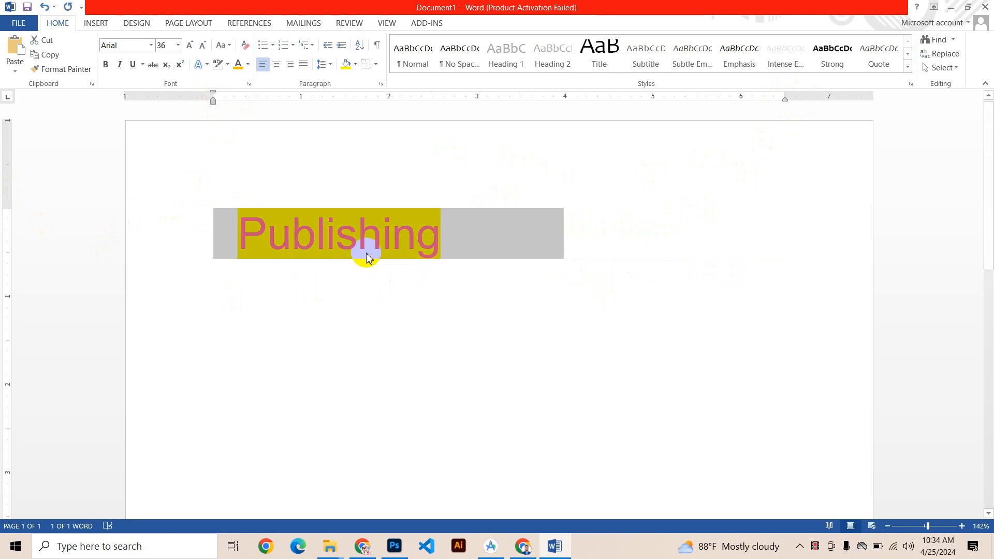
key("ctrl+z")
left_click(381, 252)
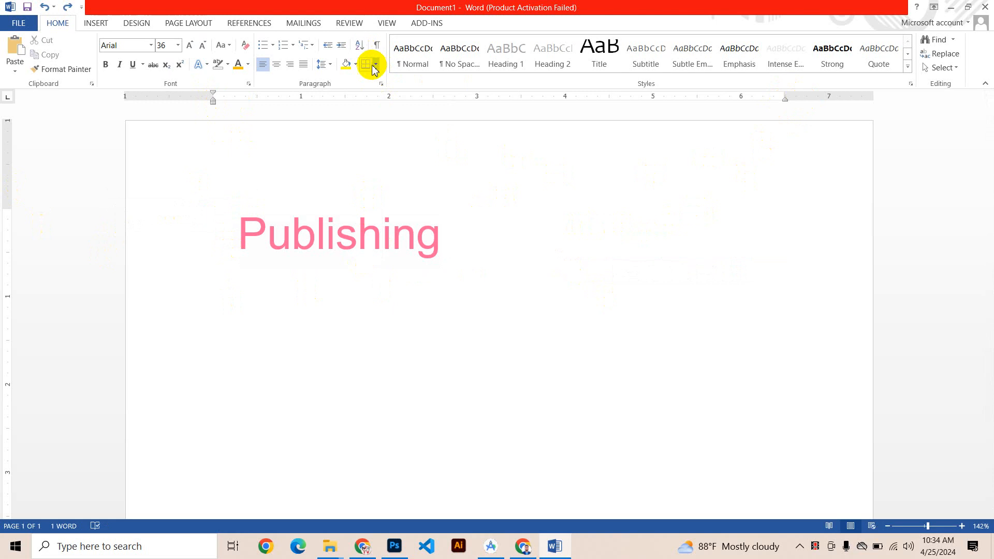
Step: Start new lines below "Publishing" and reduce the font size there to 24
left_click(471, 249)
key("Return")
key("Return")
key("Return")
key("Return")
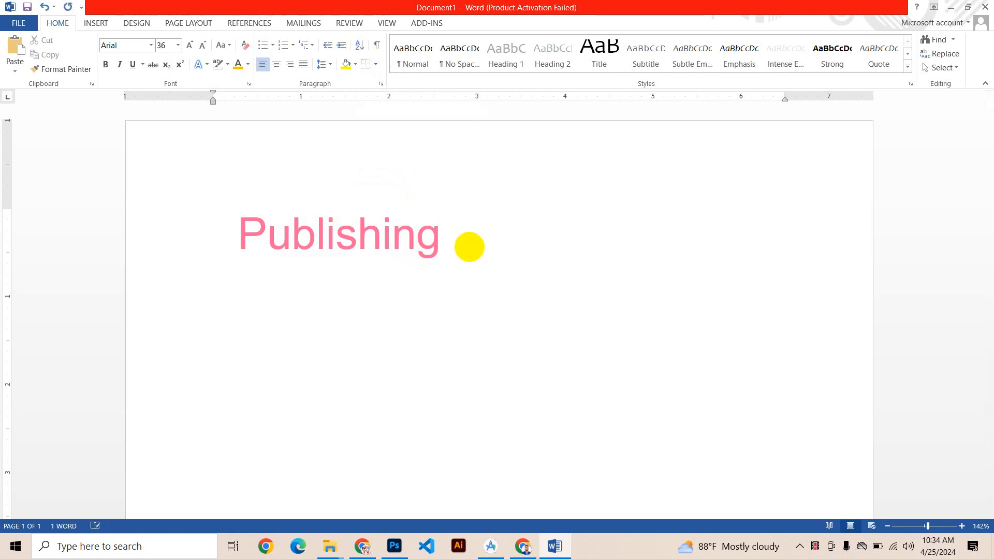
left_click(201, 46)
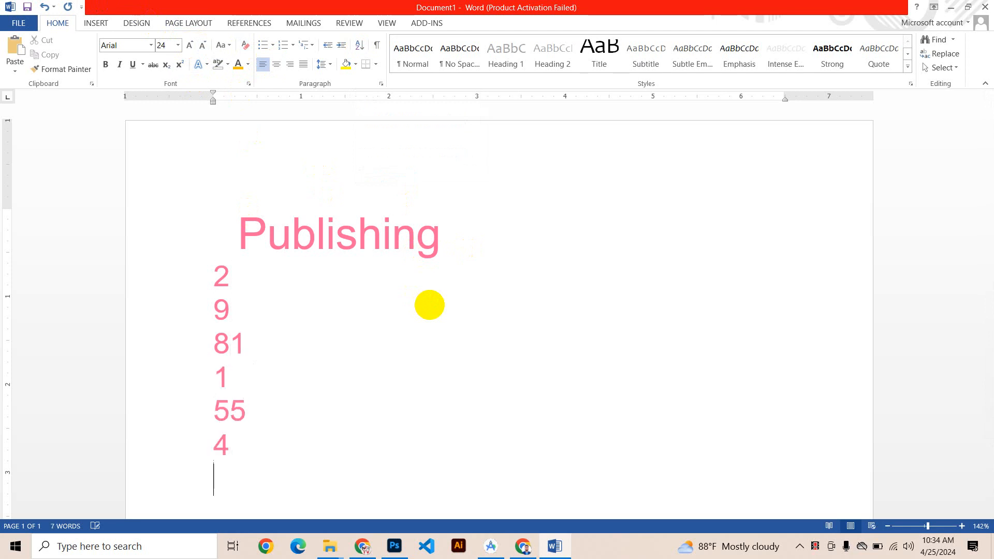
Step: Continue the number list with 3, 7, 9, 58, 45 and 1, each on its own line
type("3")
key("Return")
type("7")
key("Return")
type("9")
key("Return")
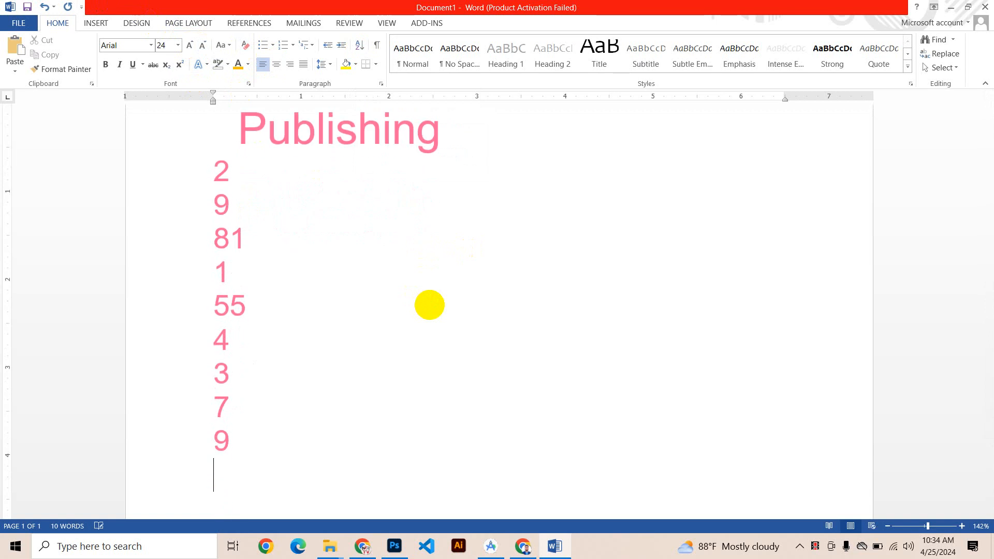
key("Return")
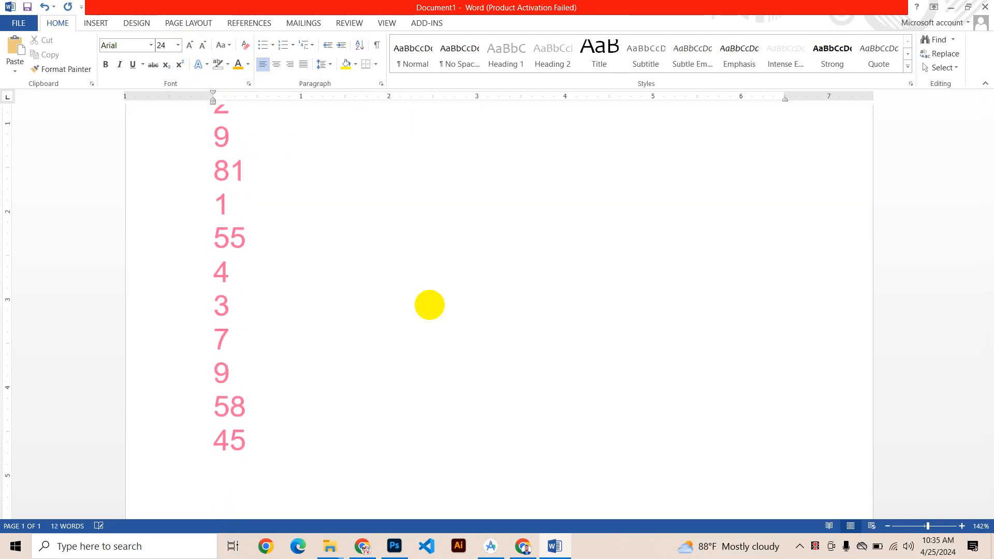
scroll(399, 253, "up", 1)
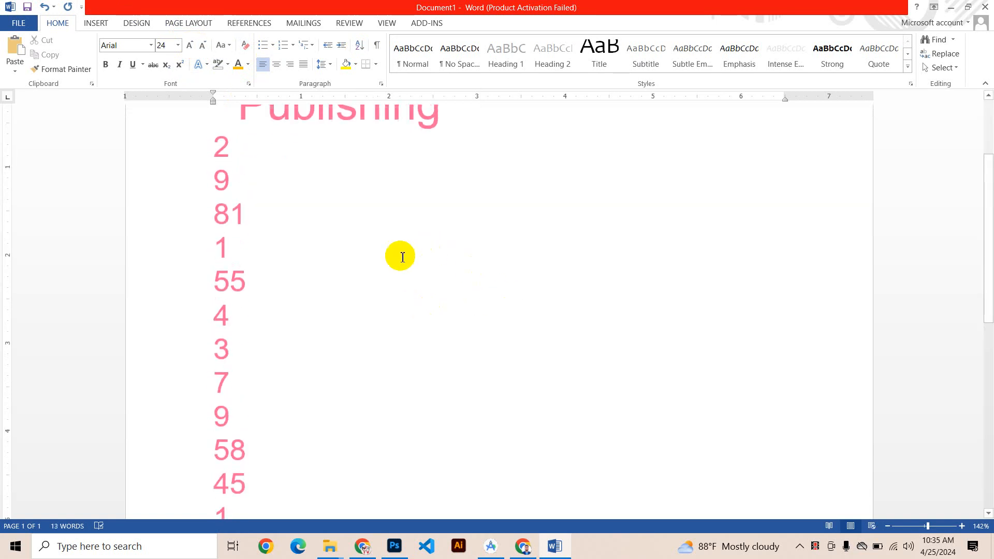
scroll(395, 240, "down", 2, "ctrl")
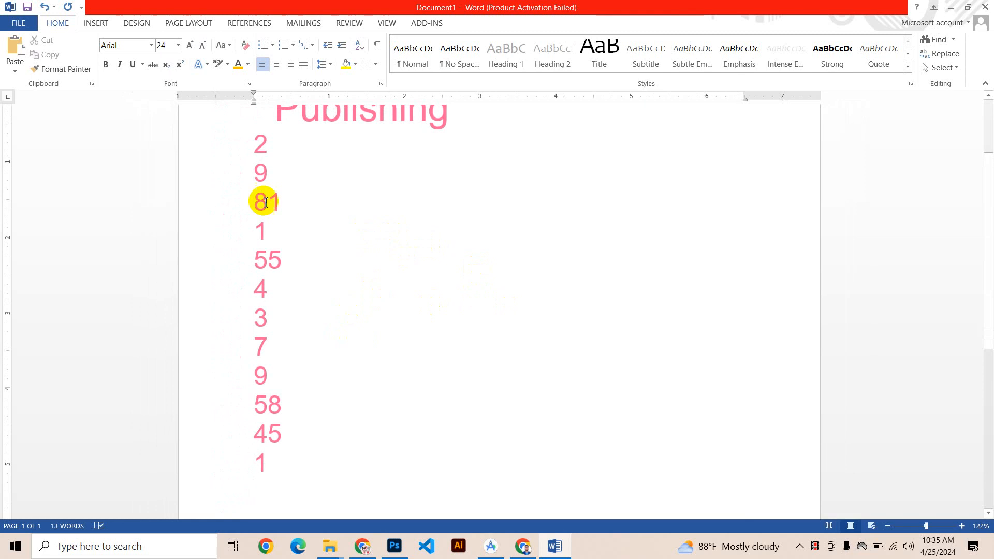
Step: Sort all the lines of the number list below "Publishing" by Number in ascending order
left_click_drag(254, 135, 278, 460)
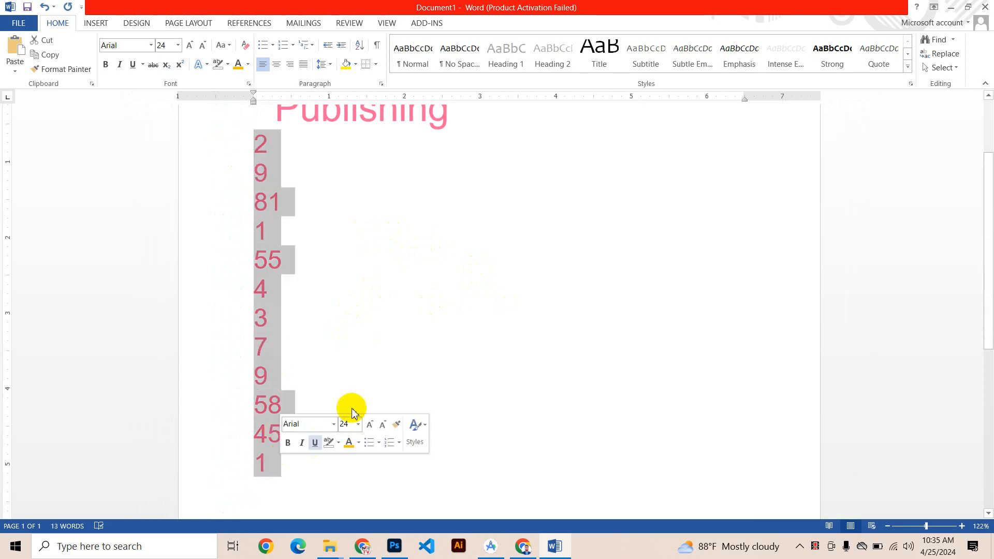
left_click(364, 48)
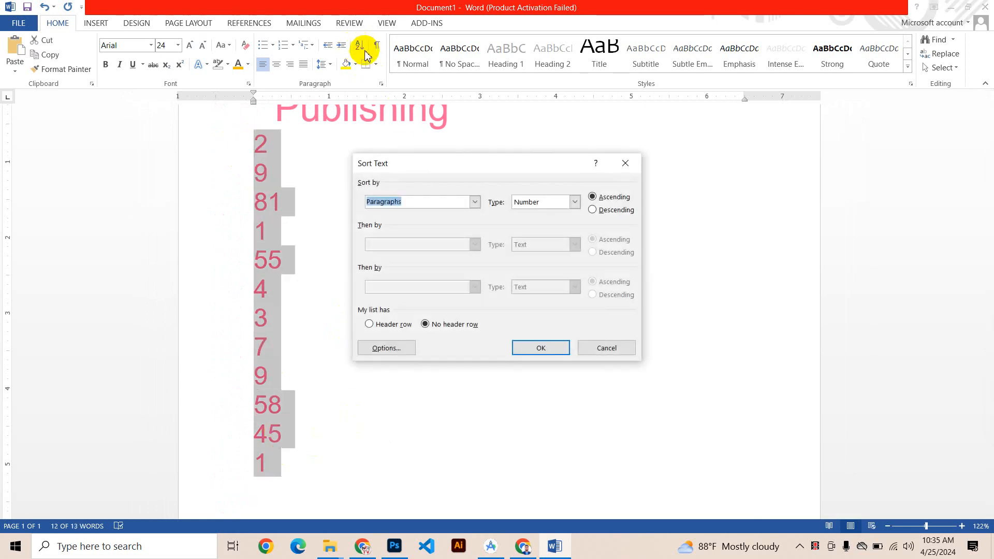
left_click(574, 202)
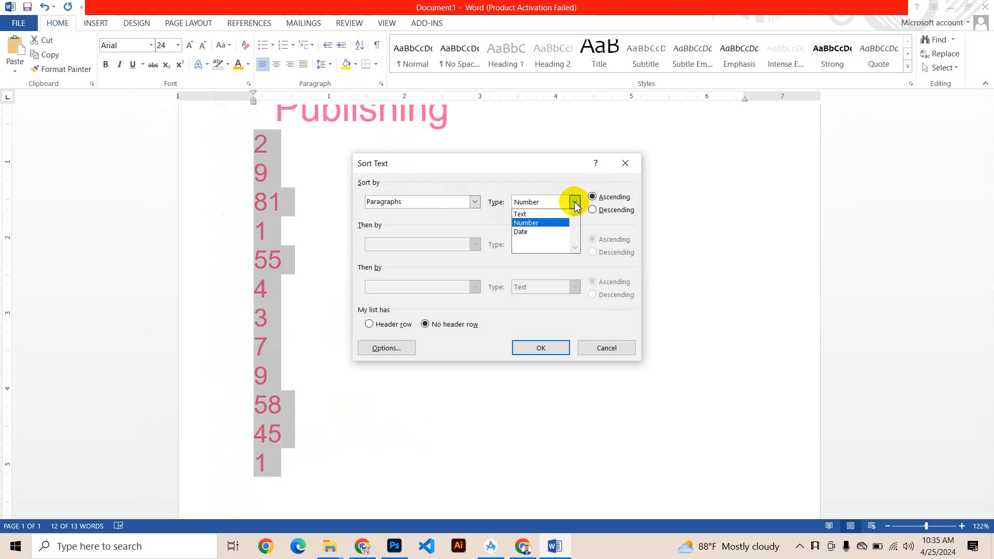
left_click(543, 223)
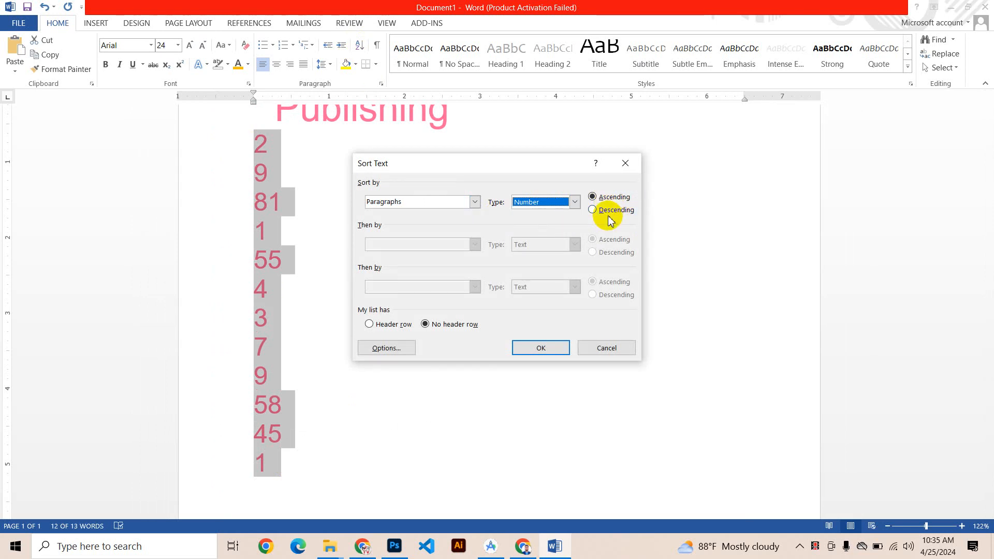
left_click(540, 348)
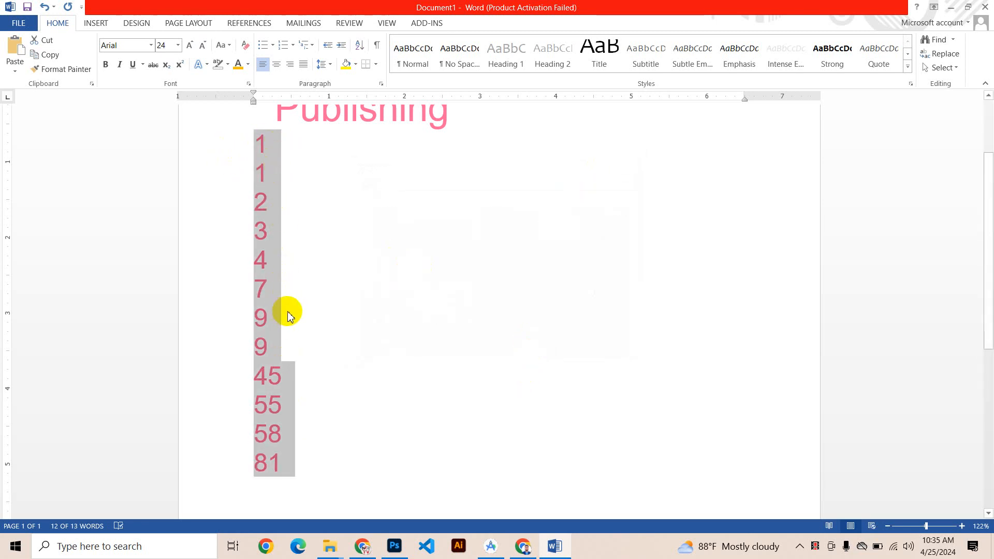
Step: Try sorting the number list in descending order and undo that sort
left_click(360, 46)
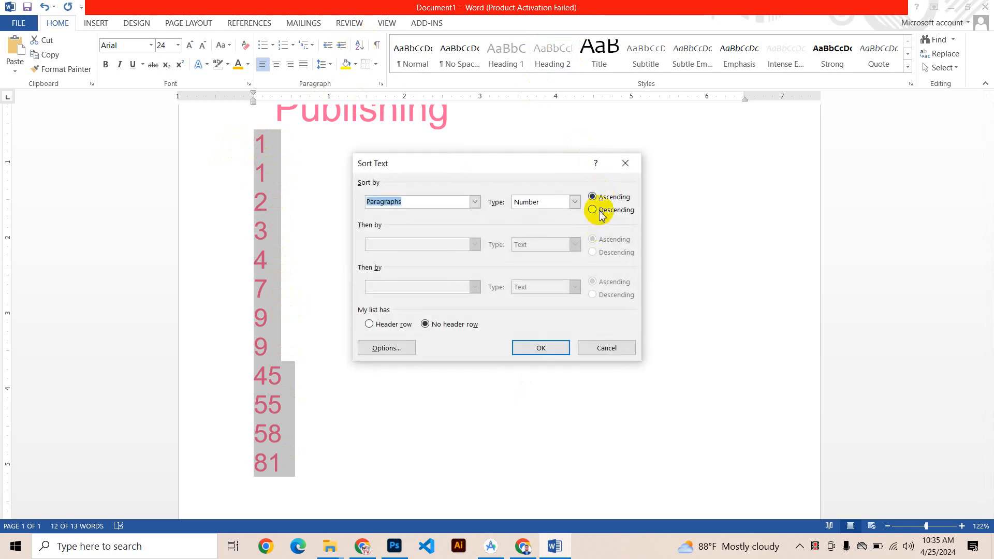
left_click(536, 347)
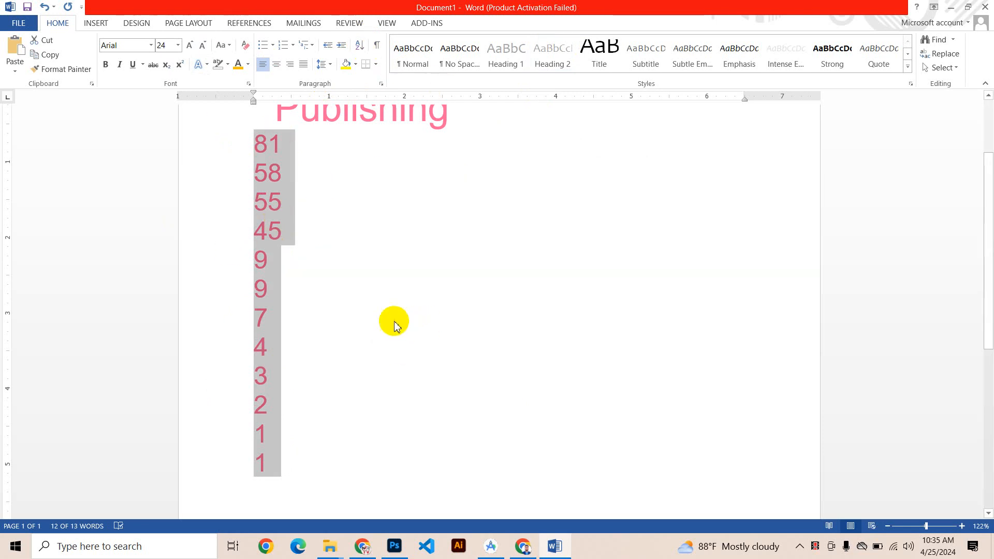
key("ctrl+z")
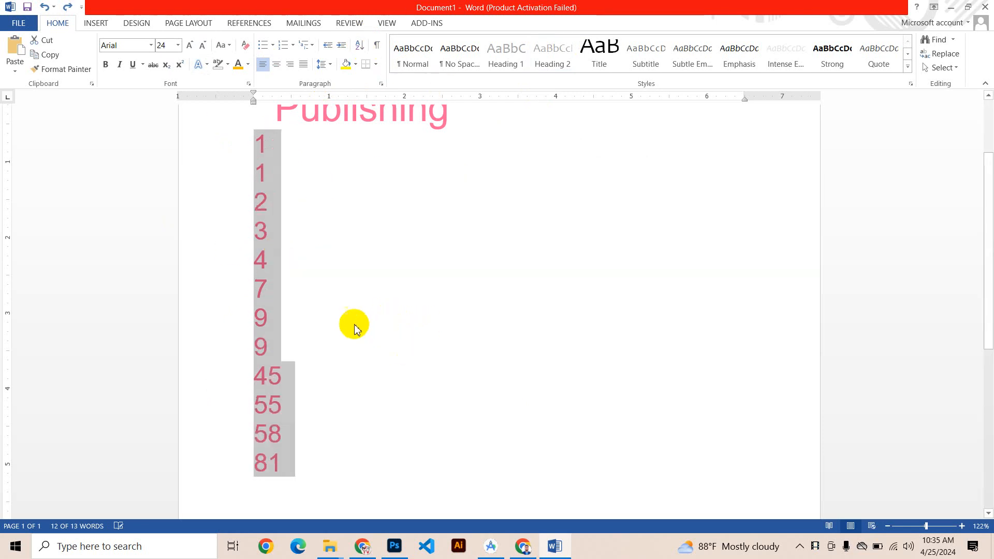
Step: Delete the single-digit numbers from the sorted list, keeping only 45, 55, 58 and 81
left_click(280, 344)
left_click_drag(280, 343, 220, 154)
key("Delete")
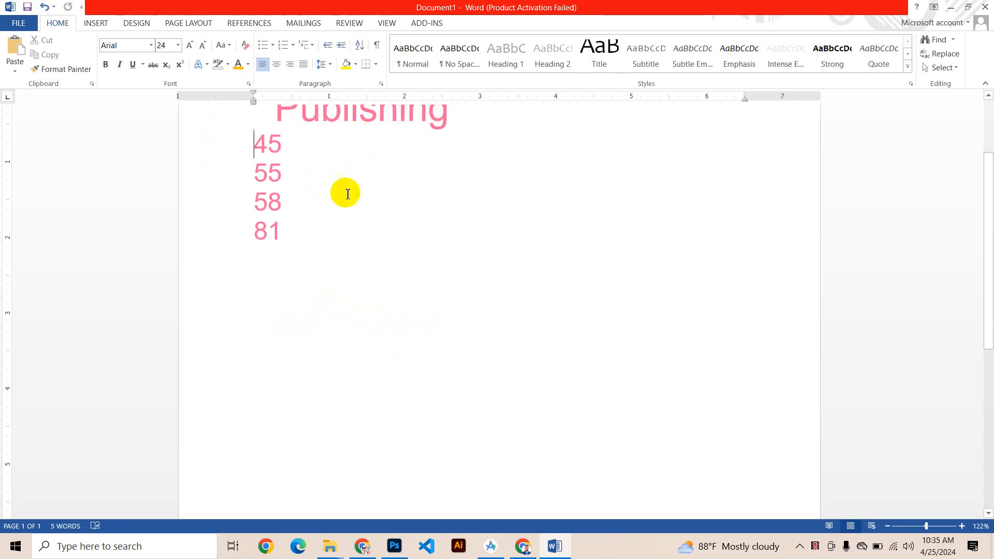
Step: Show the formatting marks, select the paragraph mark after "Publishing", and toggle the marks repeatedly until they are hidden again
left_click(379, 50)
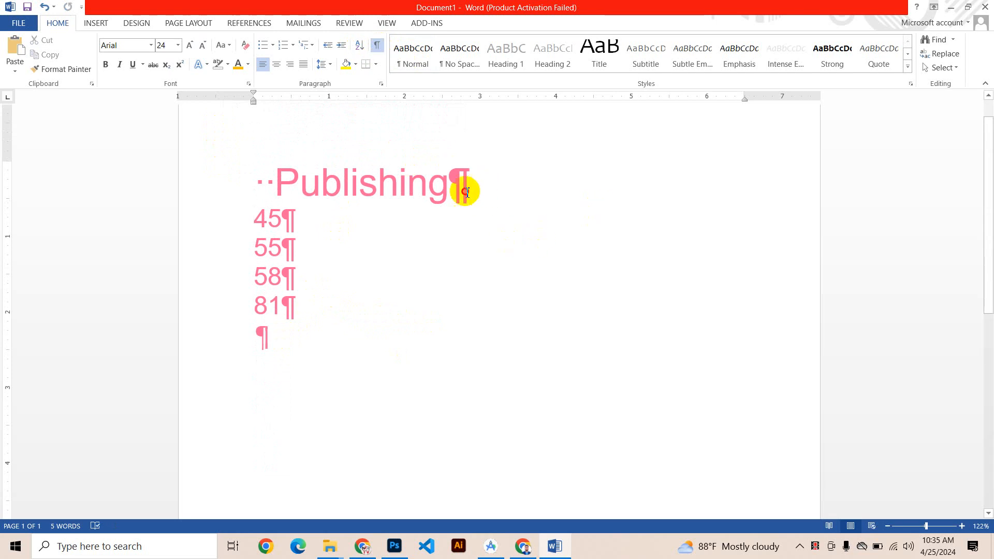
left_click_drag(454, 196, 466, 200)
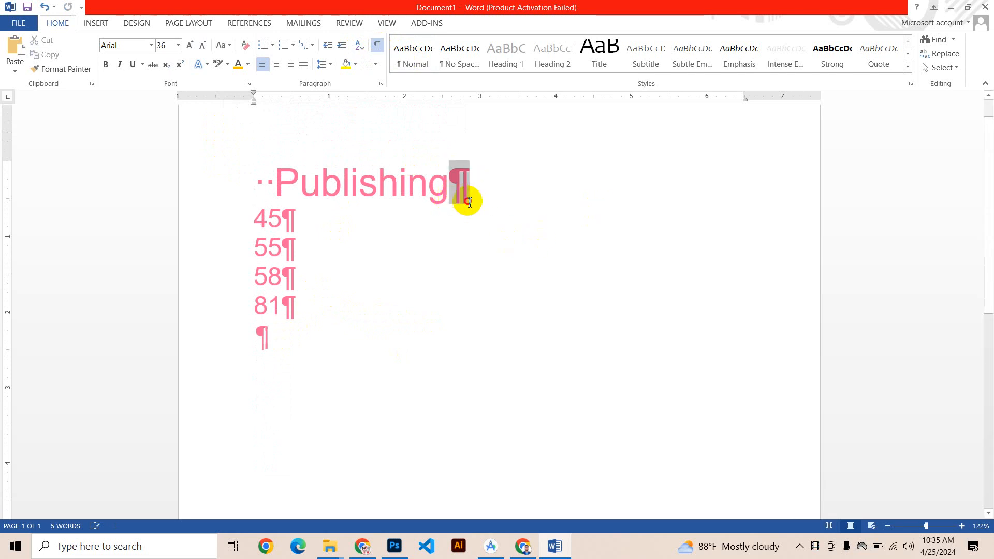
left_click(377, 46)
left_click(376, 46)
left_click(376, 46)
left_click(377, 47)
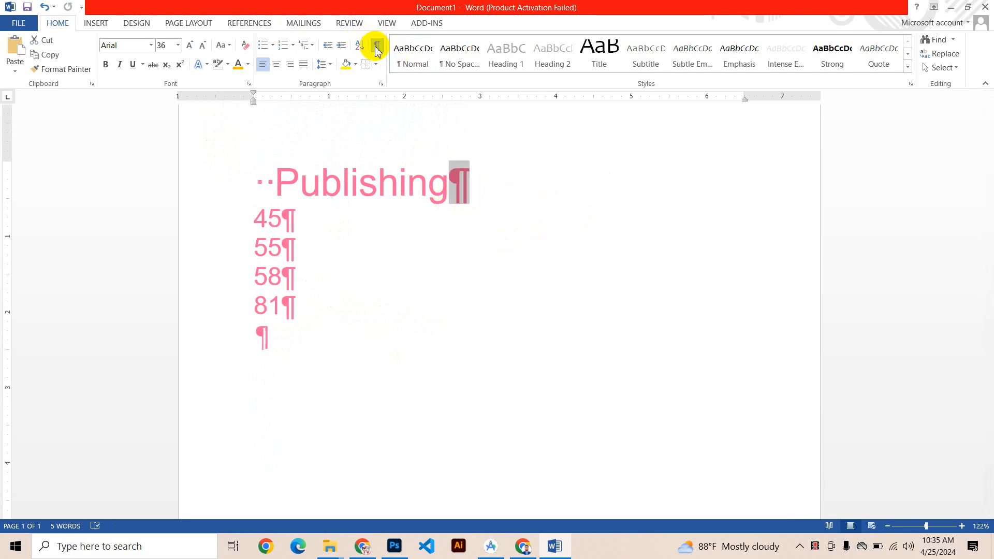
double_click(376, 47)
left_click(377, 48)
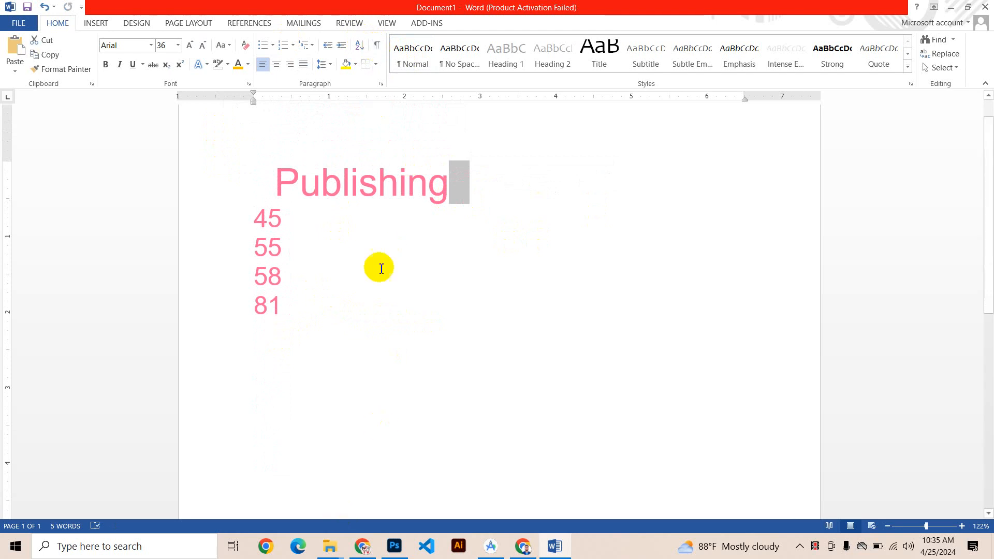
Step: Look through the border options for the "Publishing" line and for the whole text without applying any
left_click(375, 64)
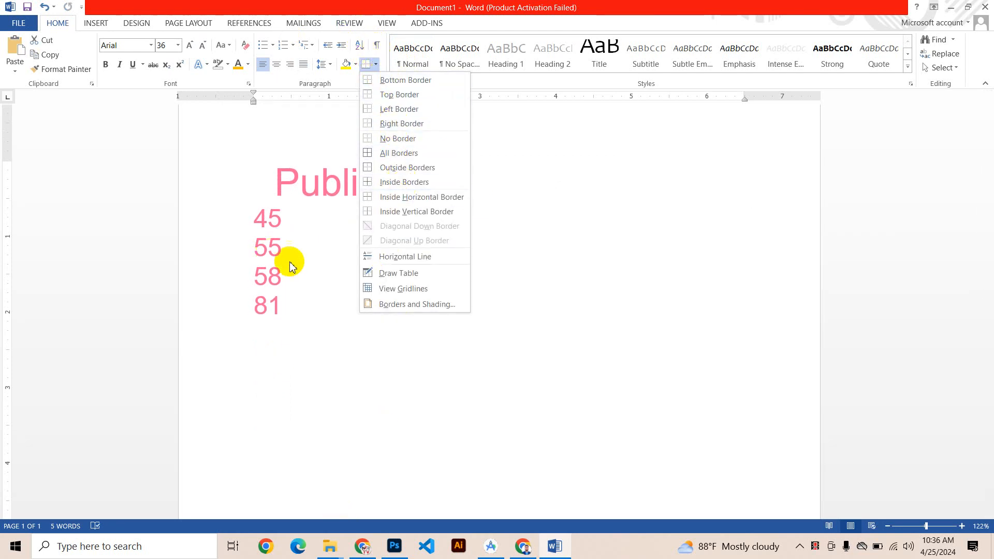
left_click(363, 194)
left_click(511, 203)
left_click(462, 186)
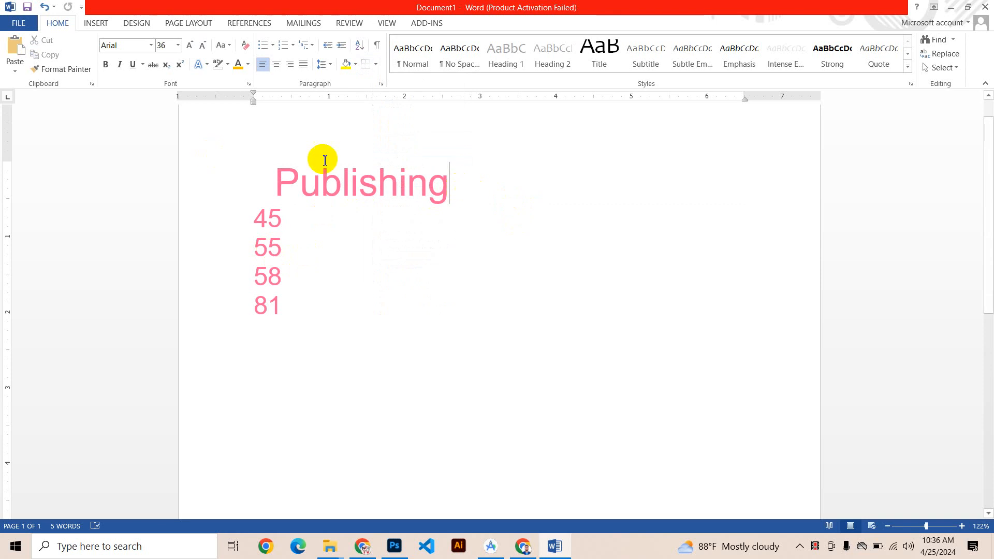
left_click(376, 64)
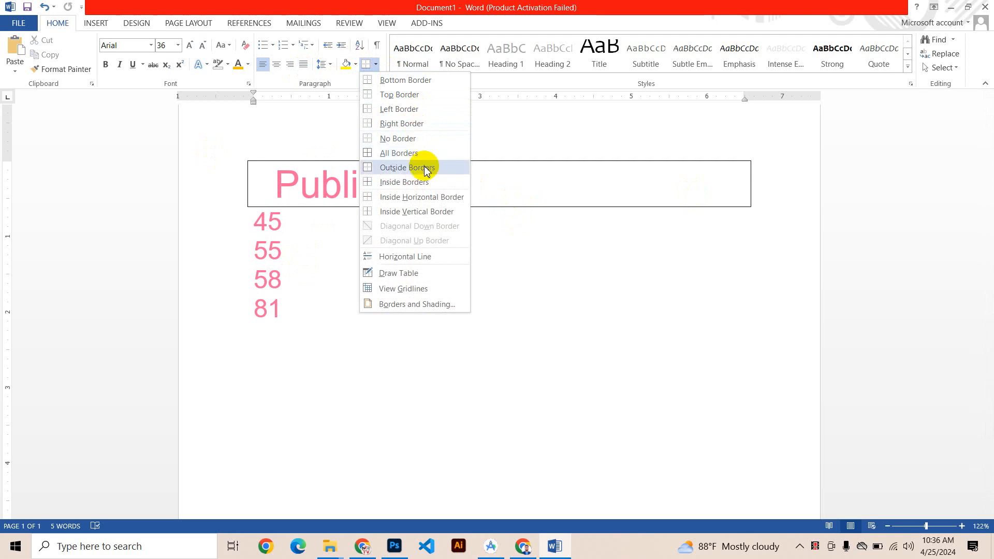
left_click(261, 184)
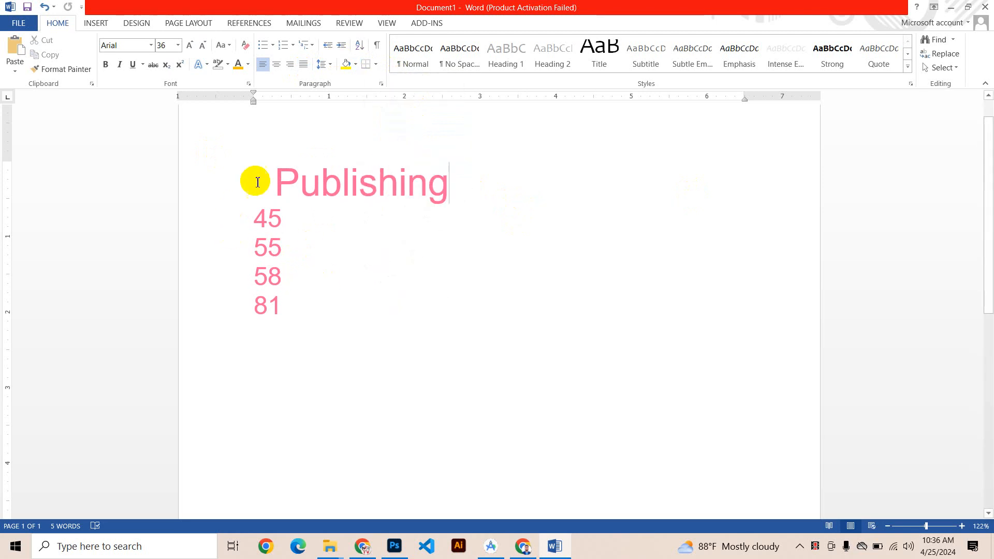
key("ctrl+a")
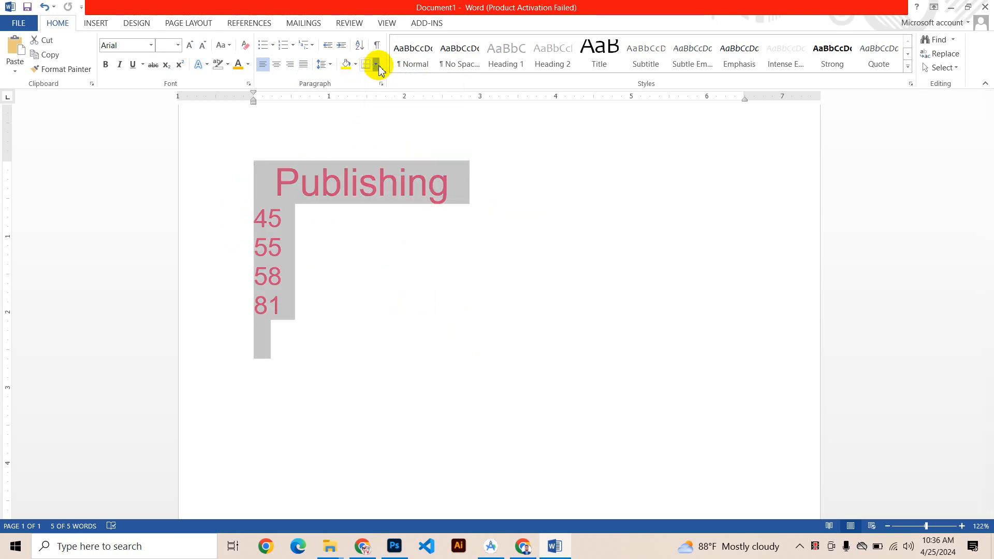
left_click(378, 68)
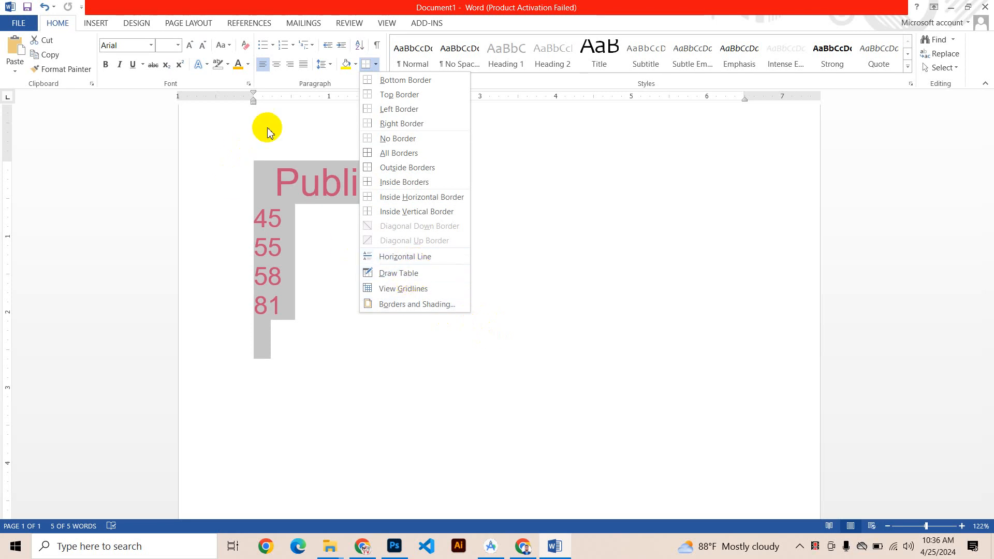
left_click(491, 180)
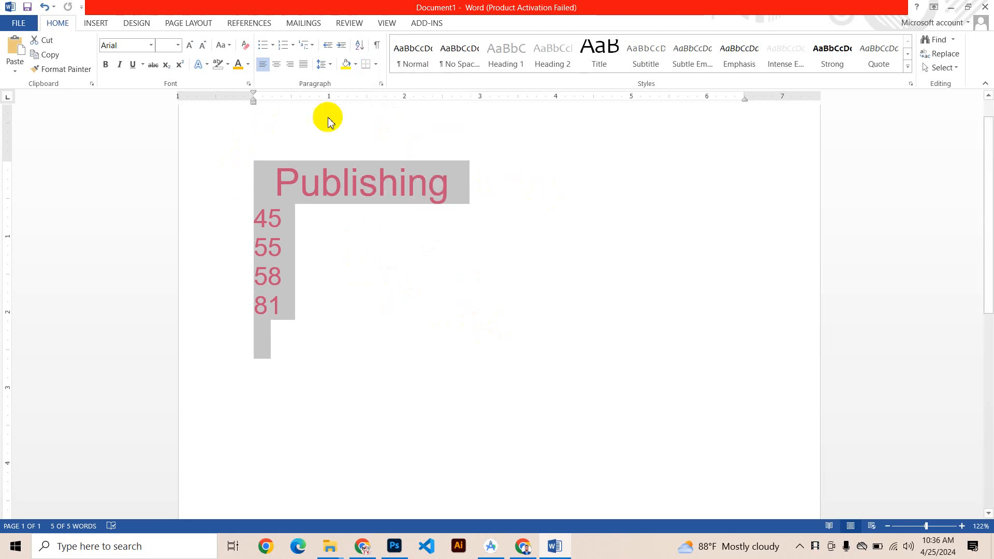
Step: Apply the Normal style to all of the text and clear the selection
left_click(93, 23)
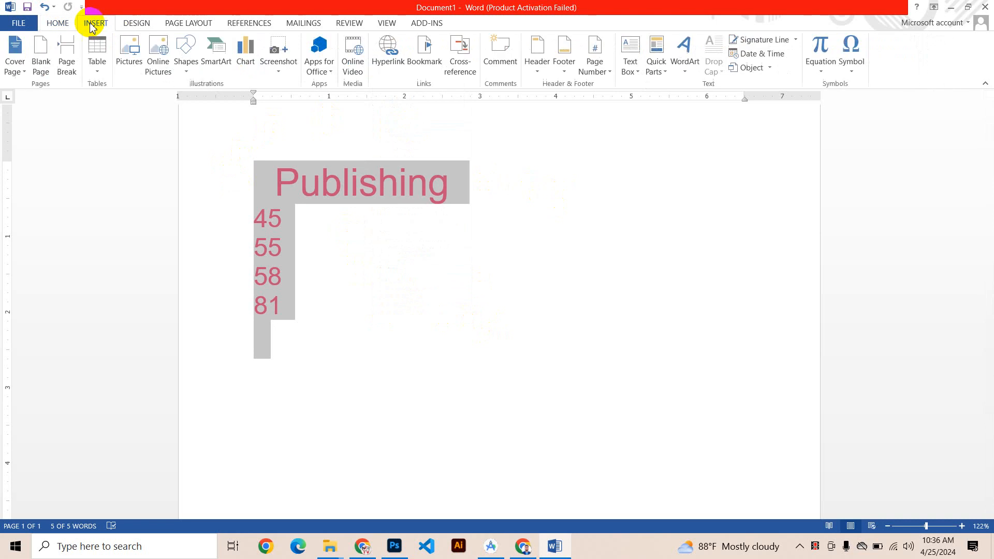
left_click(60, 24)
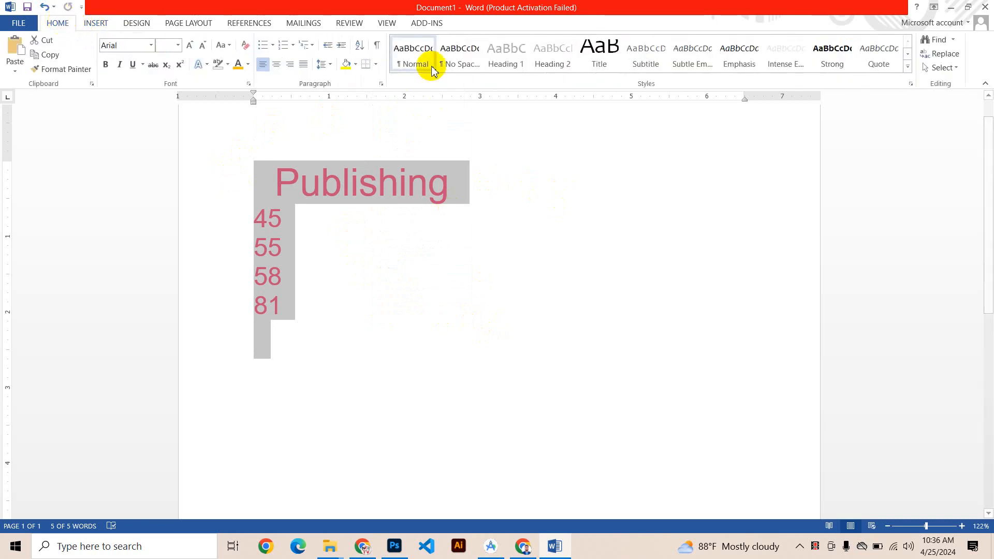
left_click(399, 56)
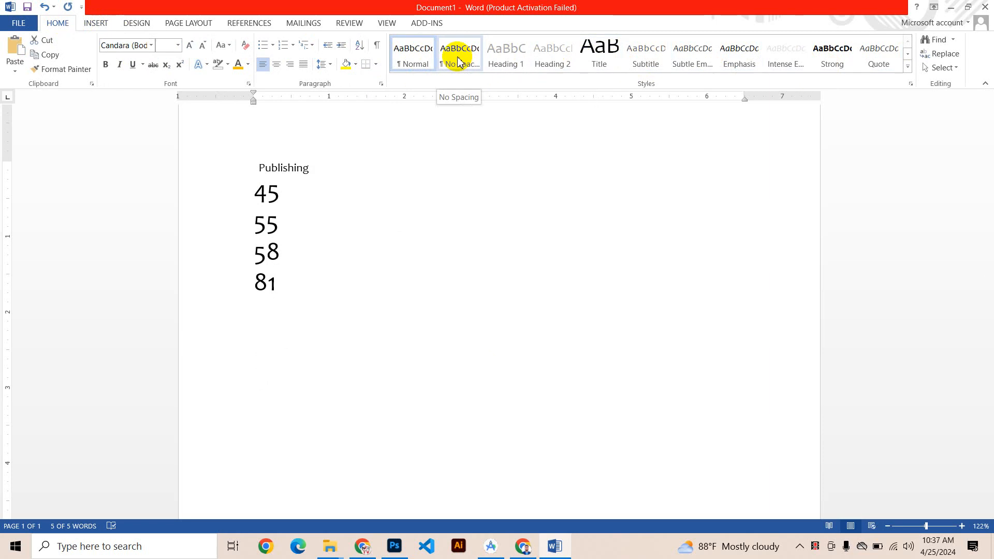
left_click(415, 58)
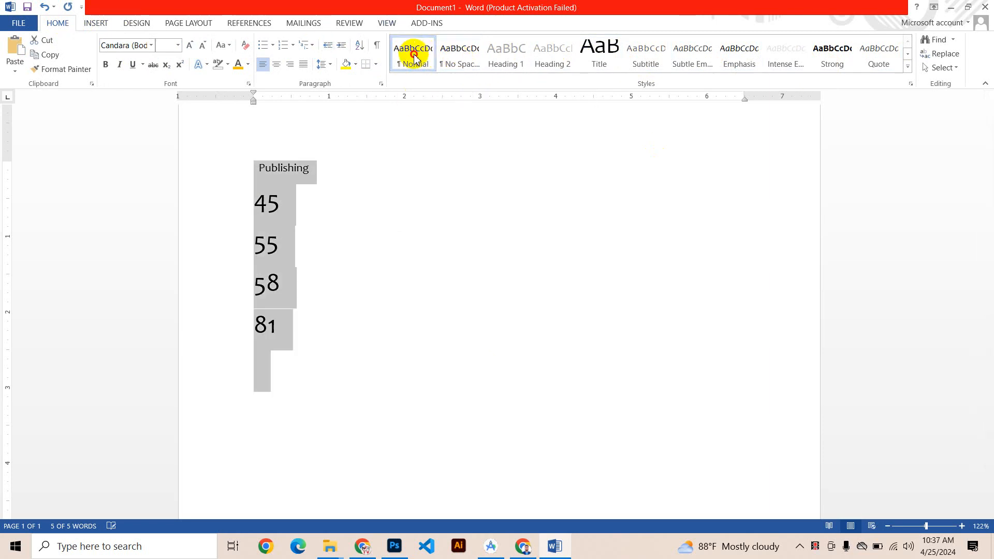
left_click(129, 51)
left_click(418, 262)
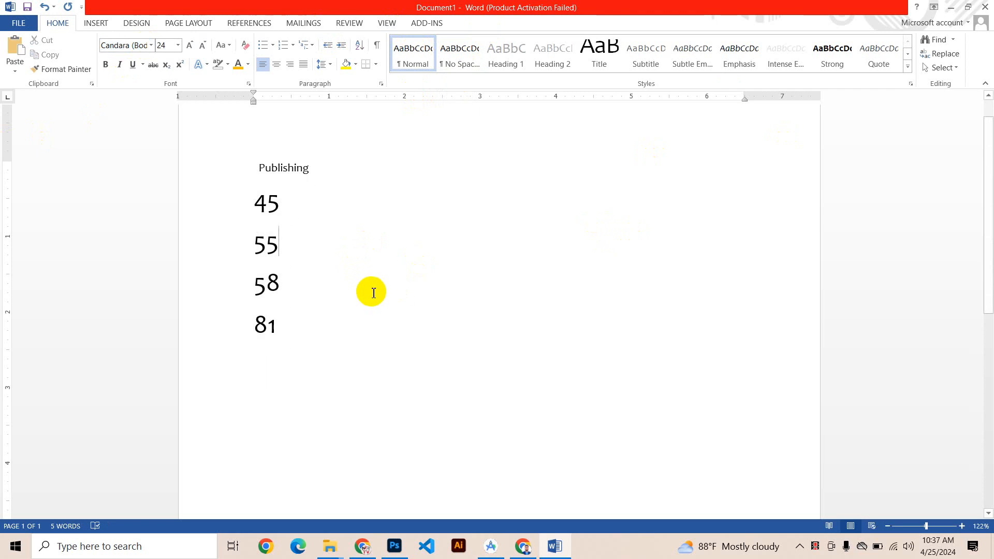
Step: Replace all the text with the copied Lorem ipsum paragraph, undoing the extra paste so only one copy remains
key("ctrl+a")
key("ctrl+v")
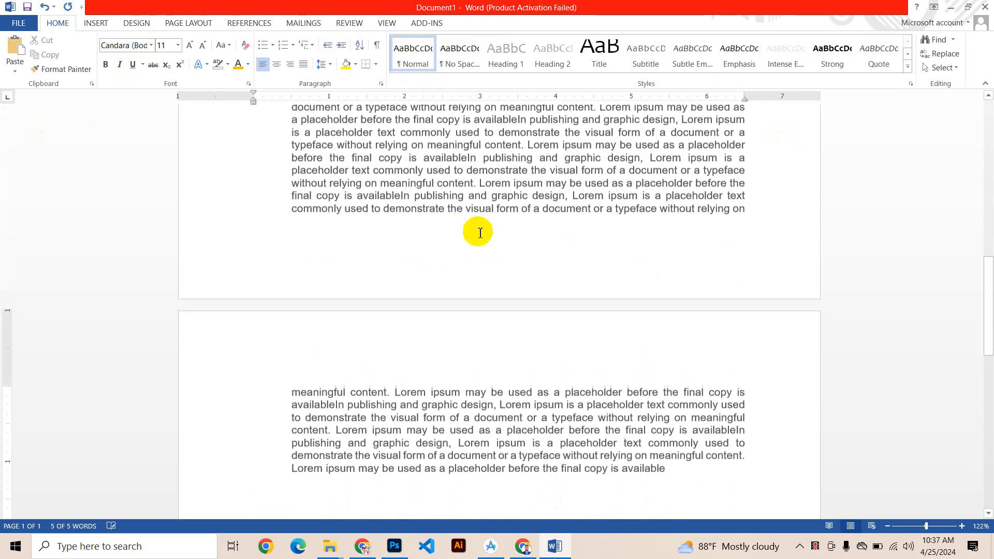
scroll(501, 253, "up", 9)
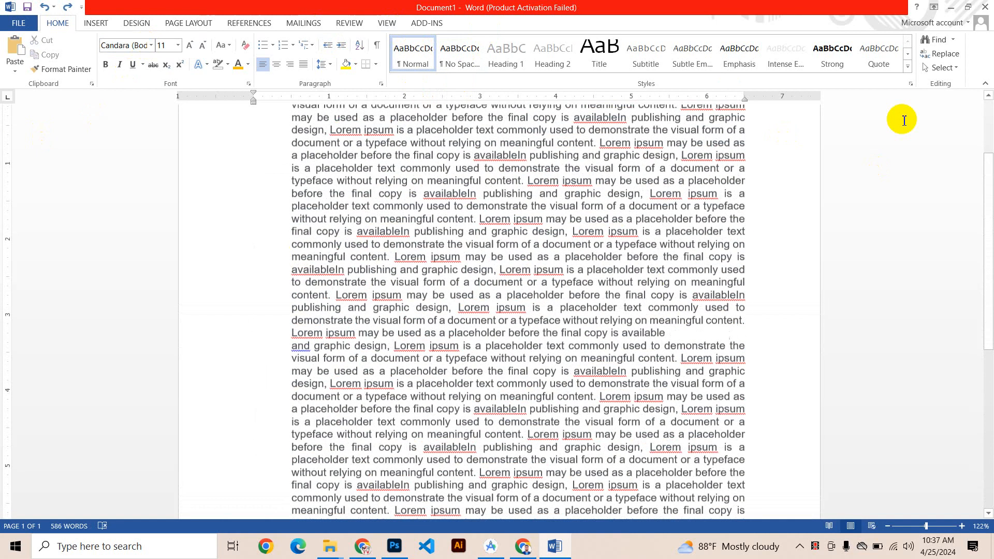
scroll(653, 195, "up", 3)
key("ctrl+z")
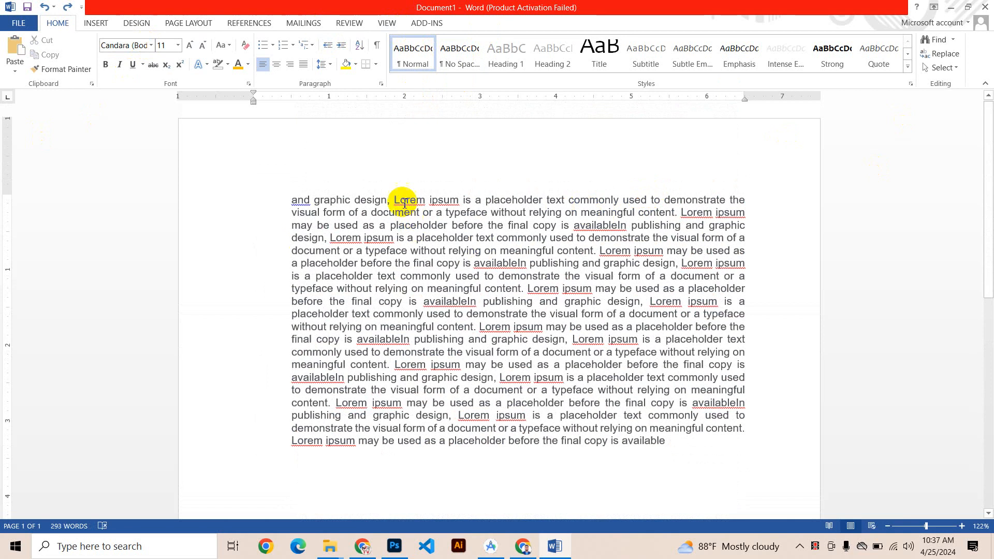
Step: Replace the comma after "and graphic design" in the first line with the word "feni"
double_click(390, 197)
type("fe")
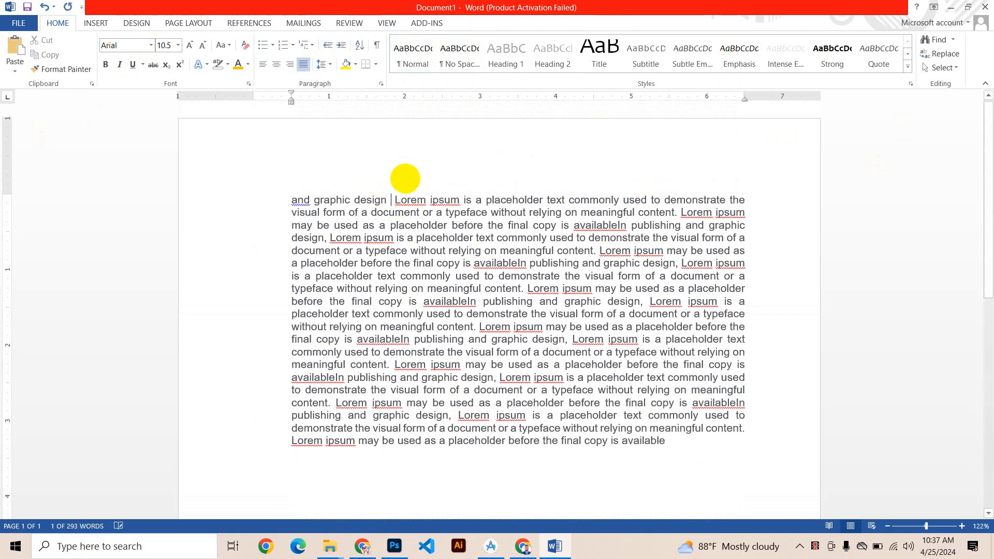
type("niu")
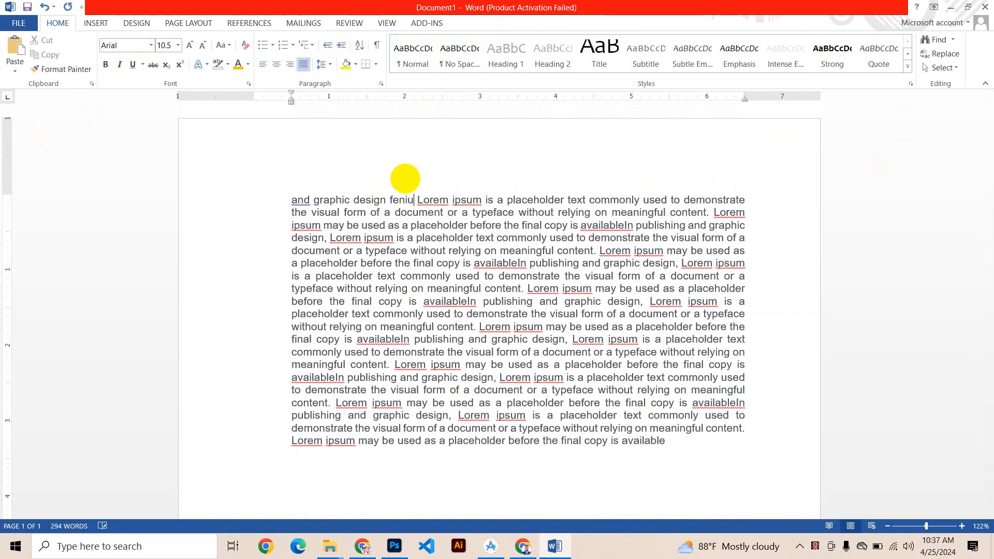
key("BackSpace")
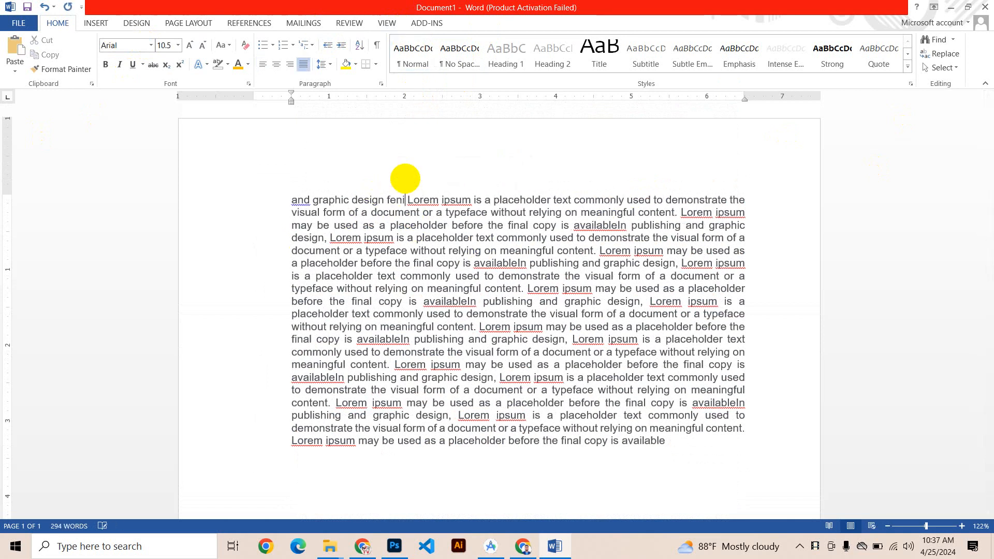
Step: Copy "feni" and paste it before "a placeholder" in line one, before "typeface" in line five, and after an added "v" inside "meaningful" in line eight
double_click(396, 201)
key("ctrl+c")
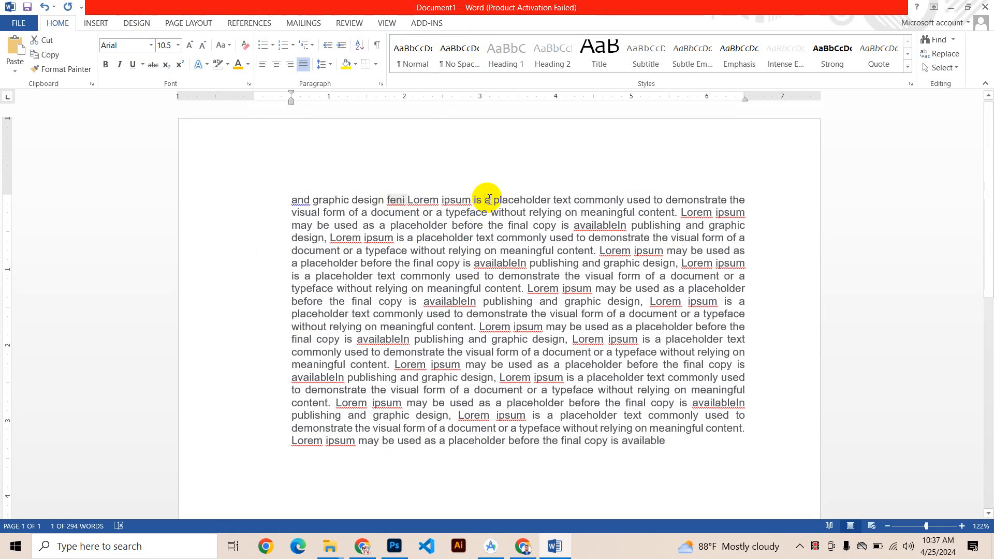
left_click(489, 200)
key("ctrl+v")
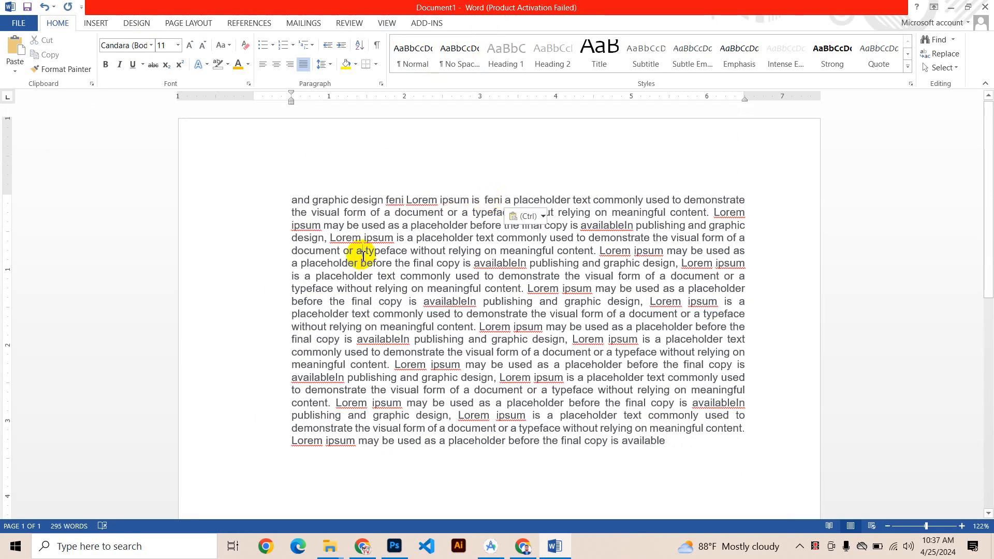
left_click(363, 256)
key("ctrl+v")
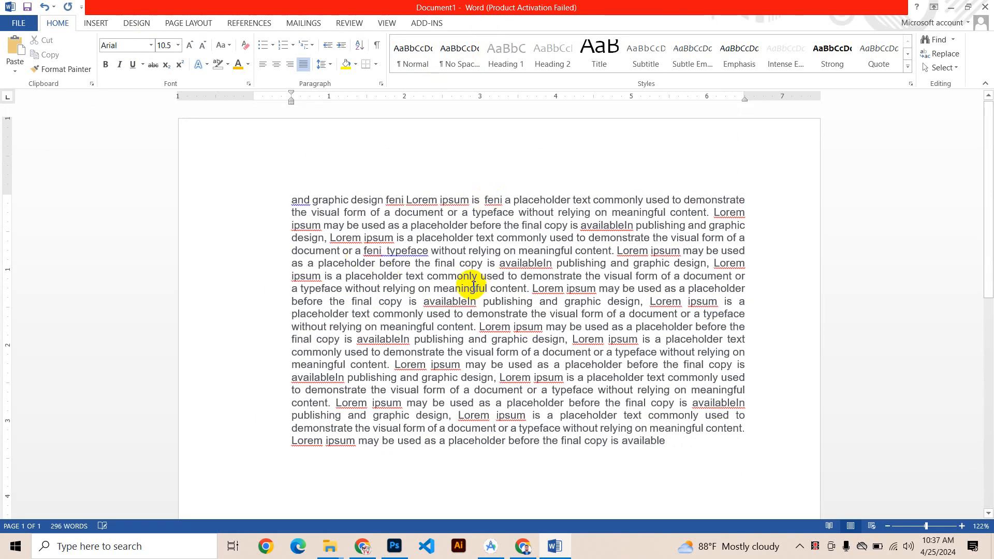
left_click(474, 285)
type("v")
key("ctrl+v")
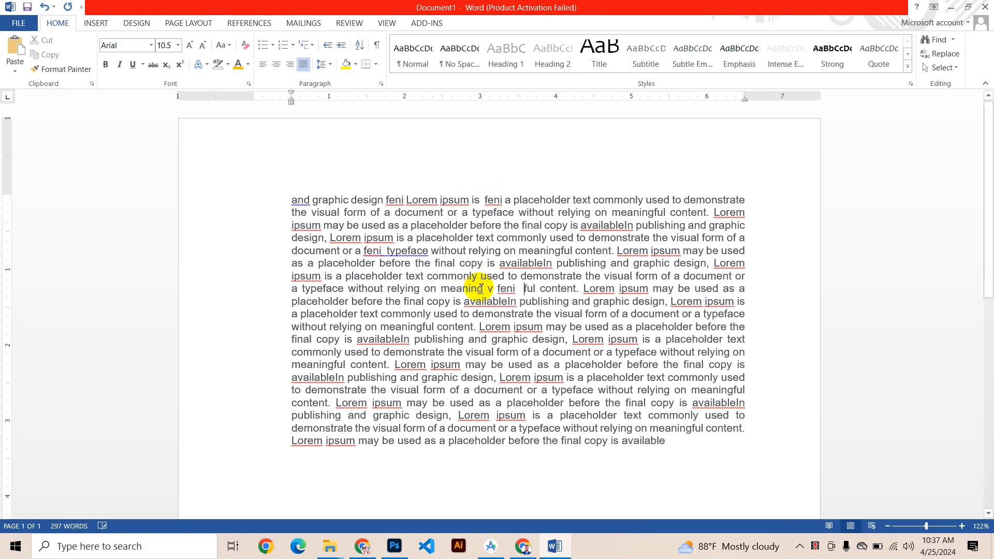
Step: Paste "feni" after "commonly" in line ten, inside "visual" in line sixteen, and inside "document" in line thirteen
left_click(429, 315)
key("ctrl+v")
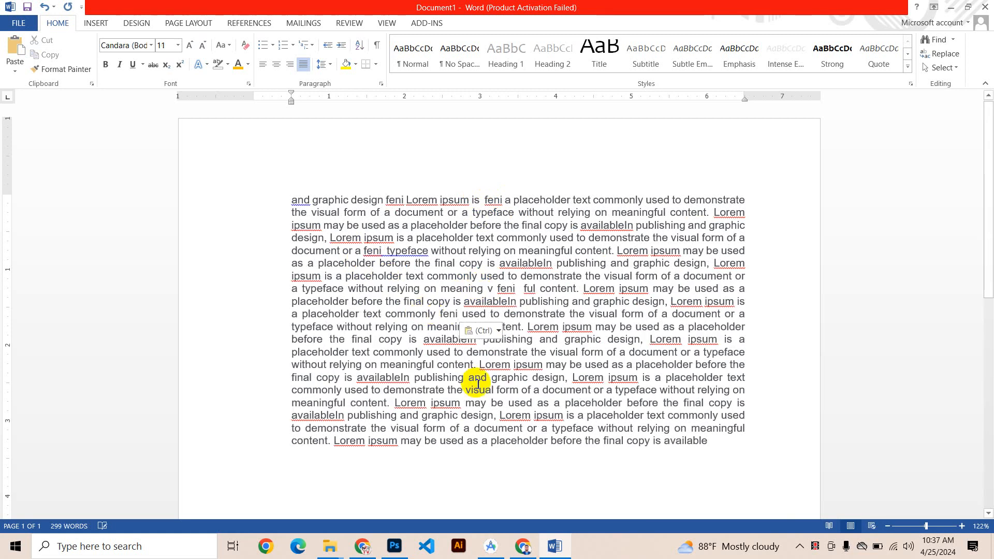
left_click(474, 385)
key("ctrl+v")
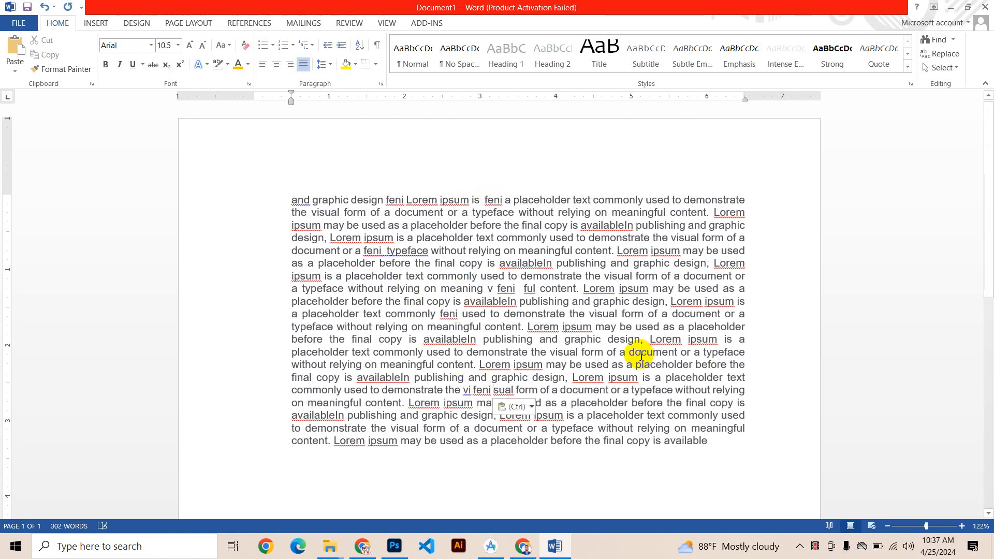
left_click(641, 355)
key("ctrl+v")
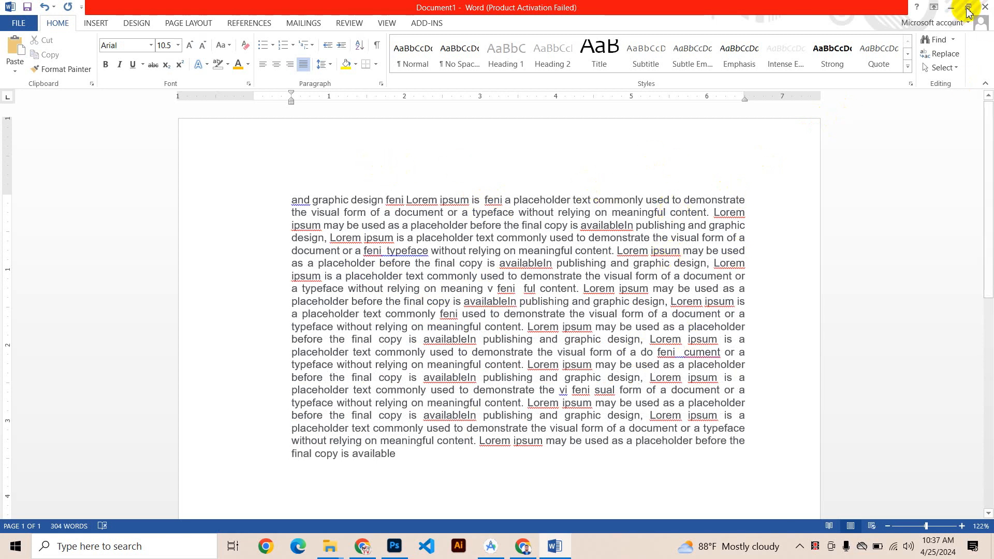
Step: Search the document for "feni", review the highlighted matches, and close the search results
left_click(954, 43)
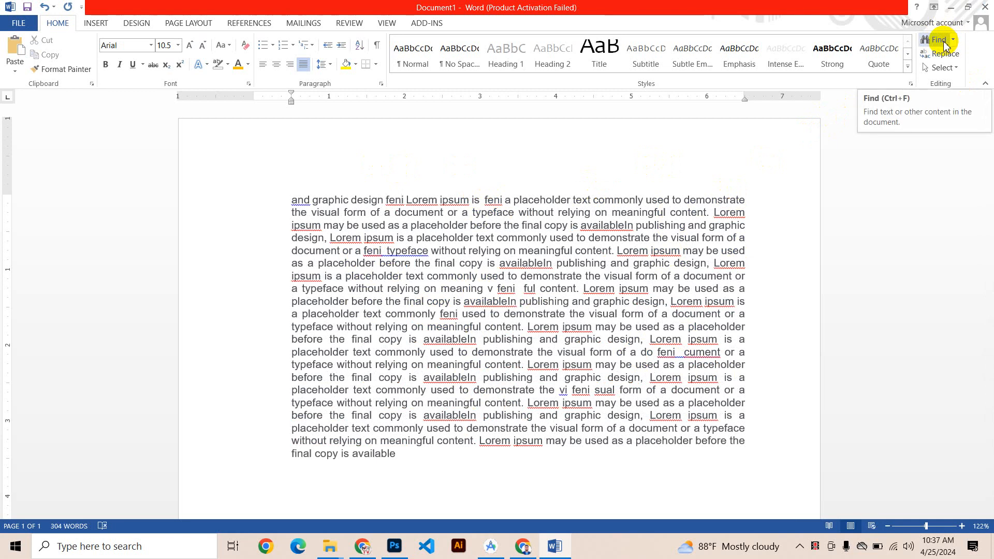
left_click(940, 41)
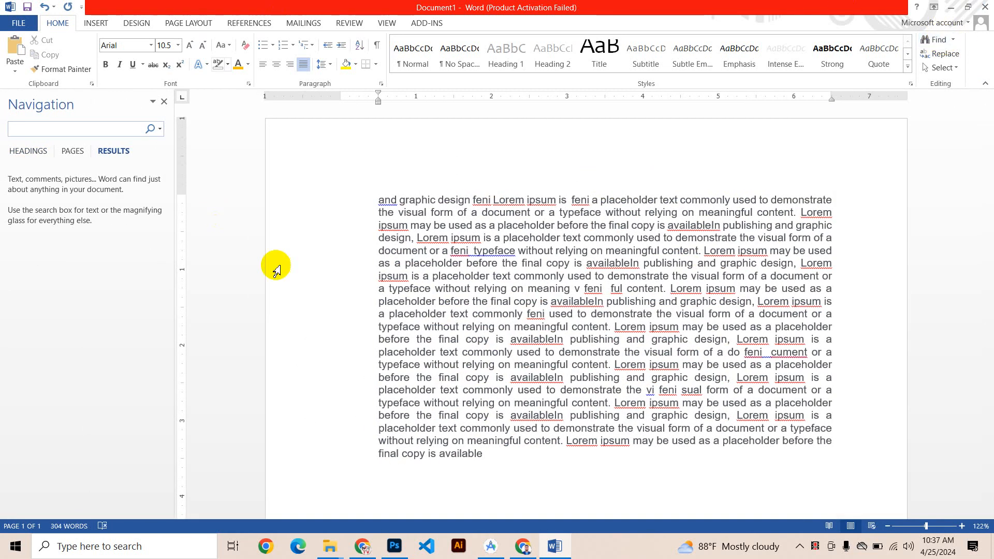
left_click(164, 102)
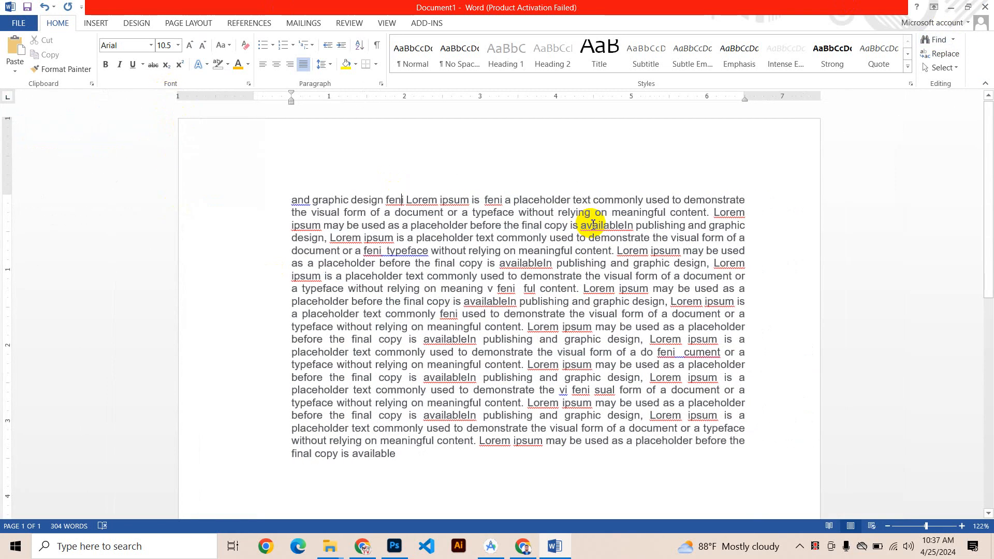
key("ctrl+f")
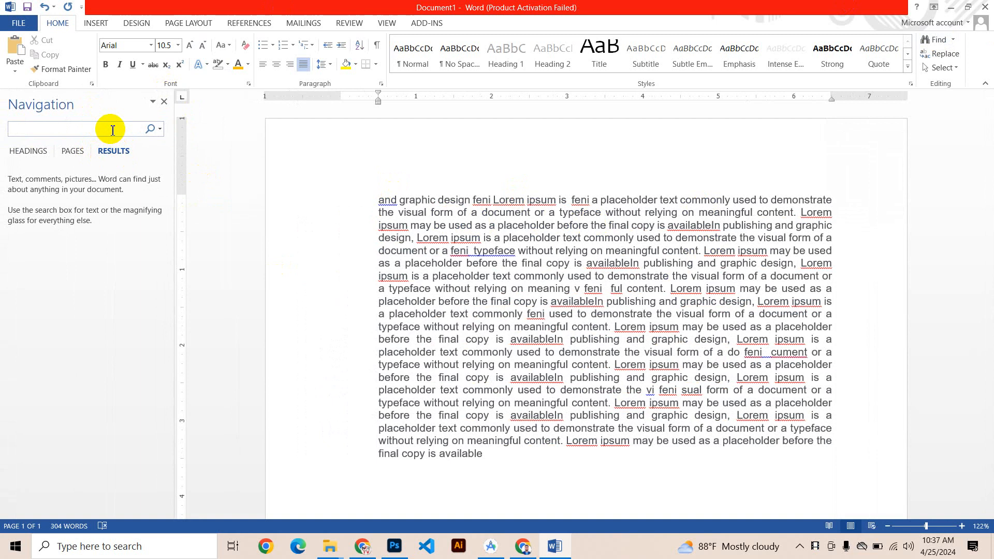
type("feni")
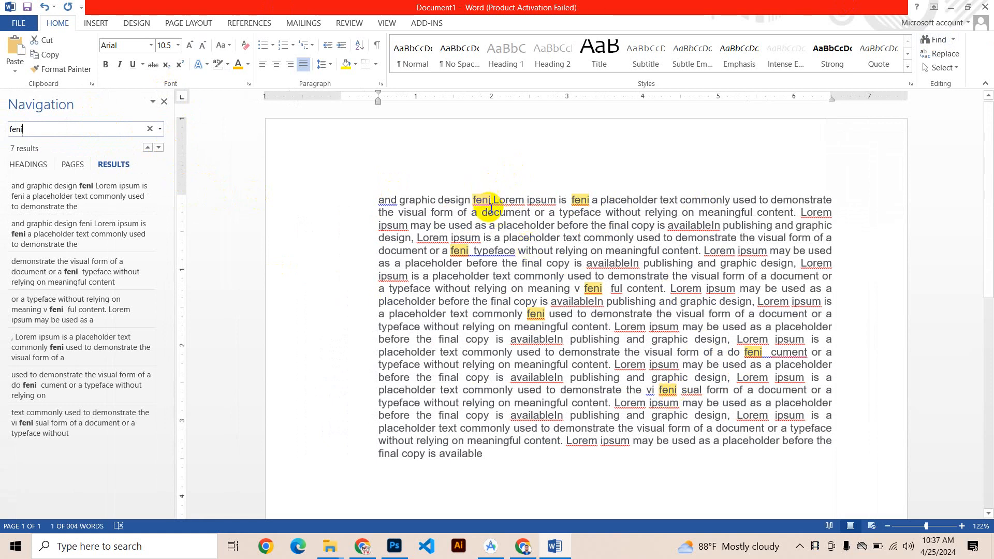
left_click(164, 102)
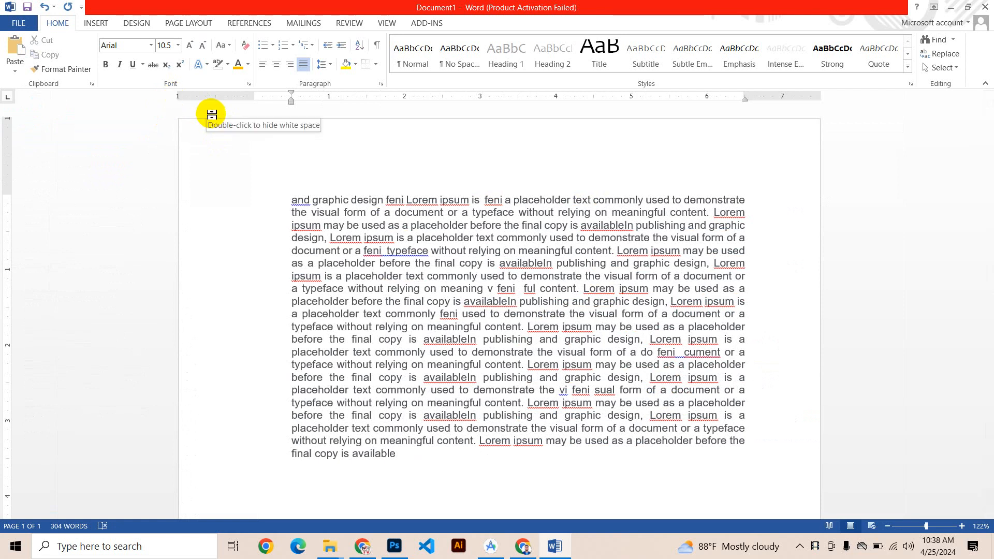
key("ctrl+f")
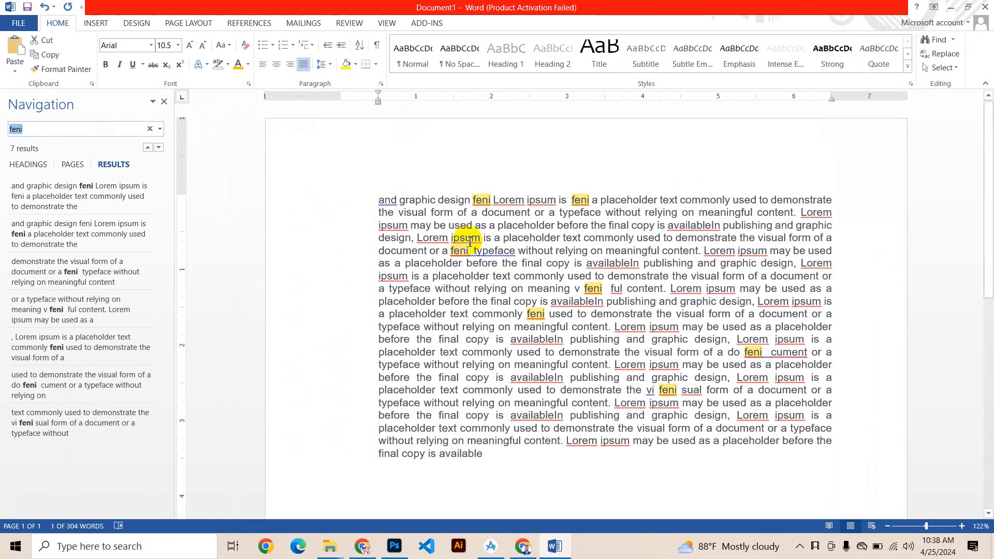
left_click(164, 102)
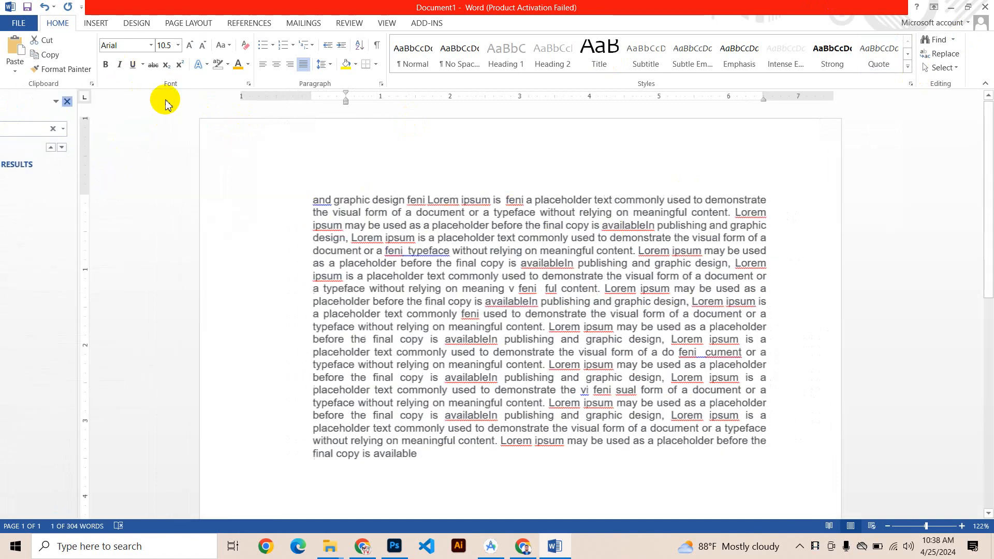
Step: Replace every occurrence of "feni" in the document with "UTC" and close the Find and Replace dialog
left_click(955, 55)
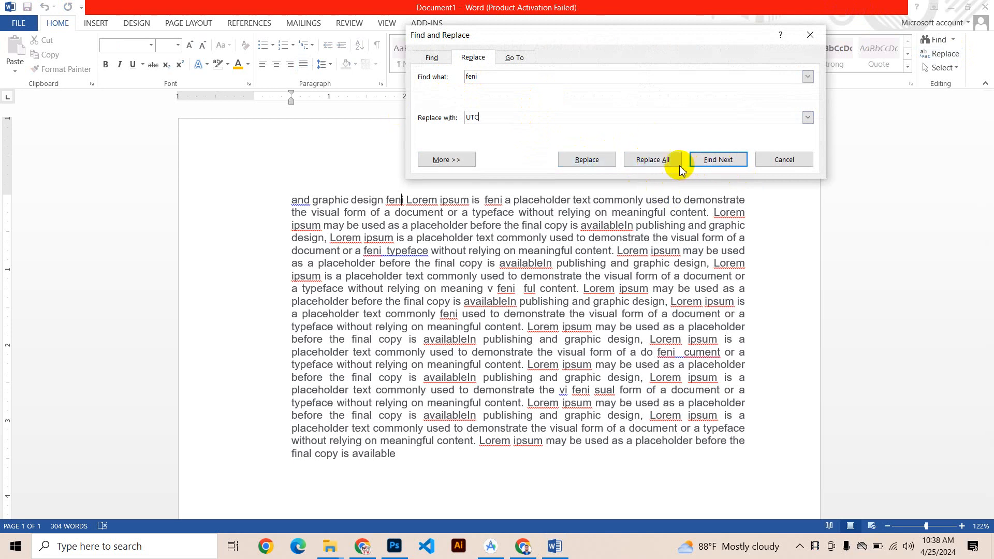
left_click(651, 159)
left_click(497, 309)
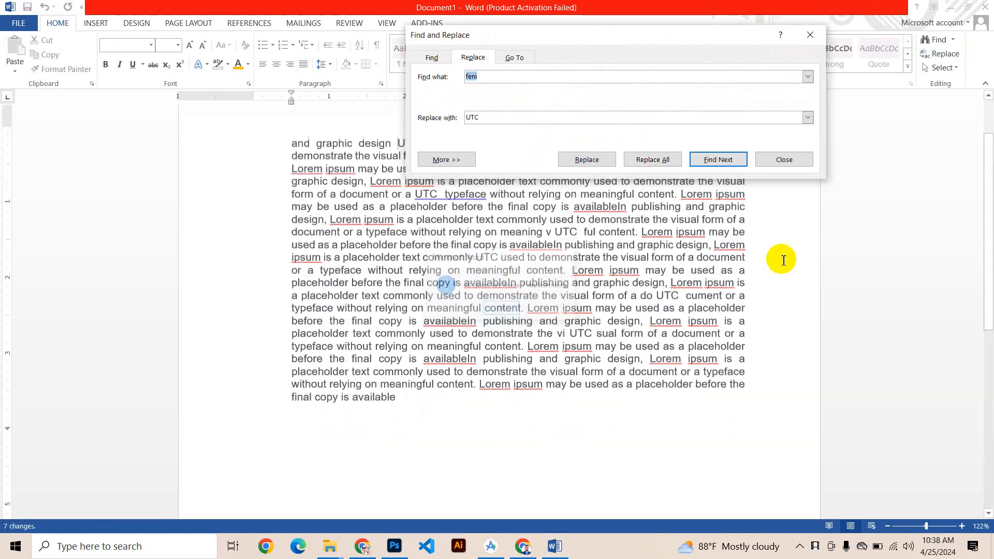
left_click(784, 160)
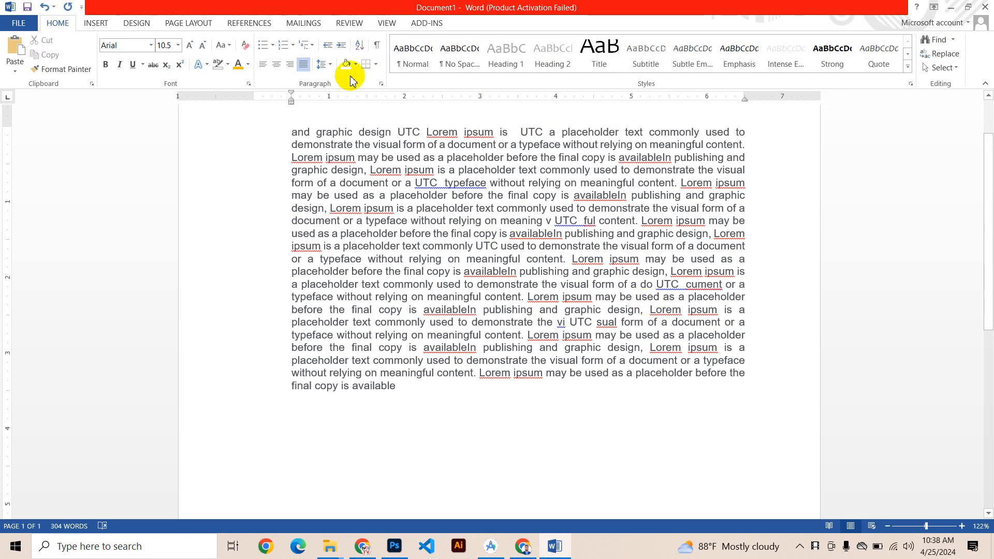
Step: Search the document for "UTC", look through the highlighted matches, and close the search results
left_click(406, 132)
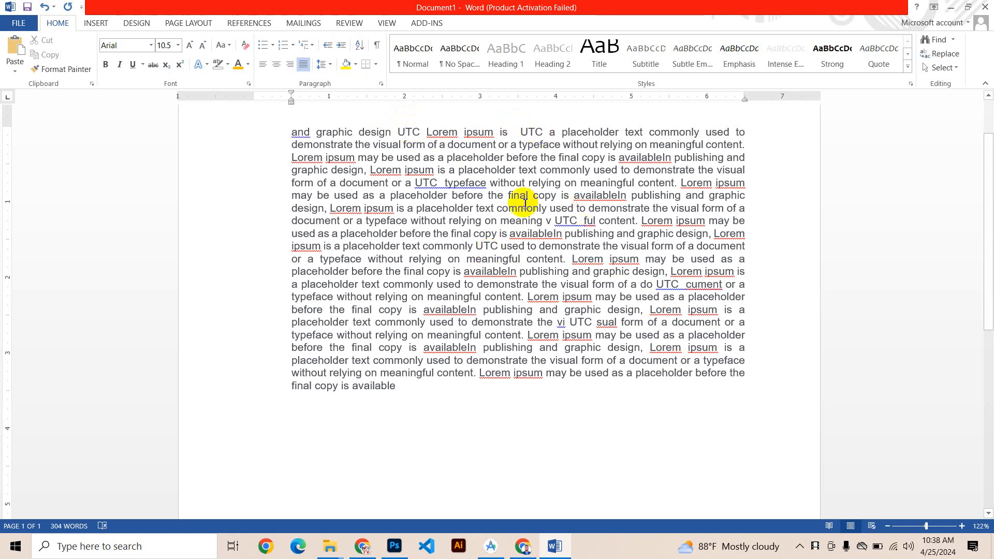
key("ctrl+f")
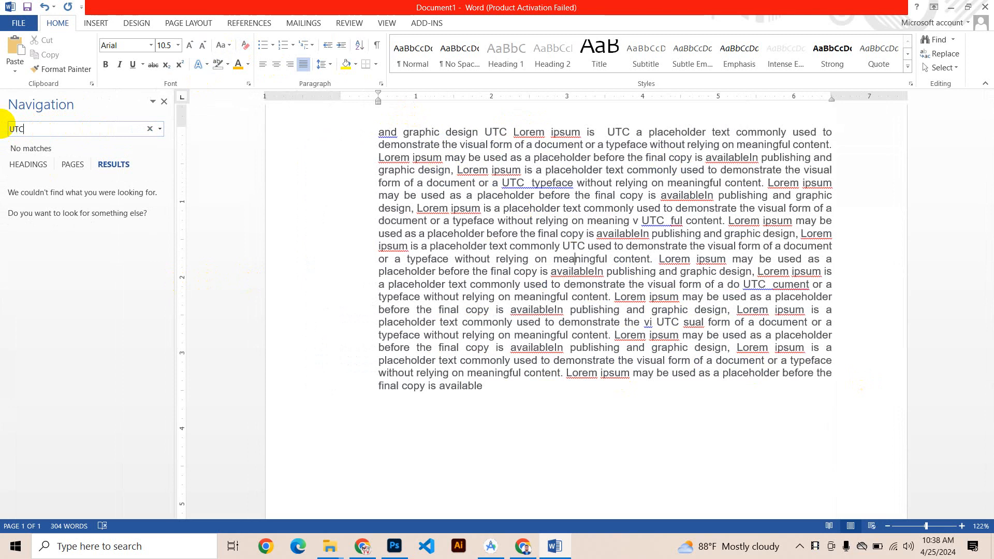
type("UTC")
scroll(637, 249, "up", 5)
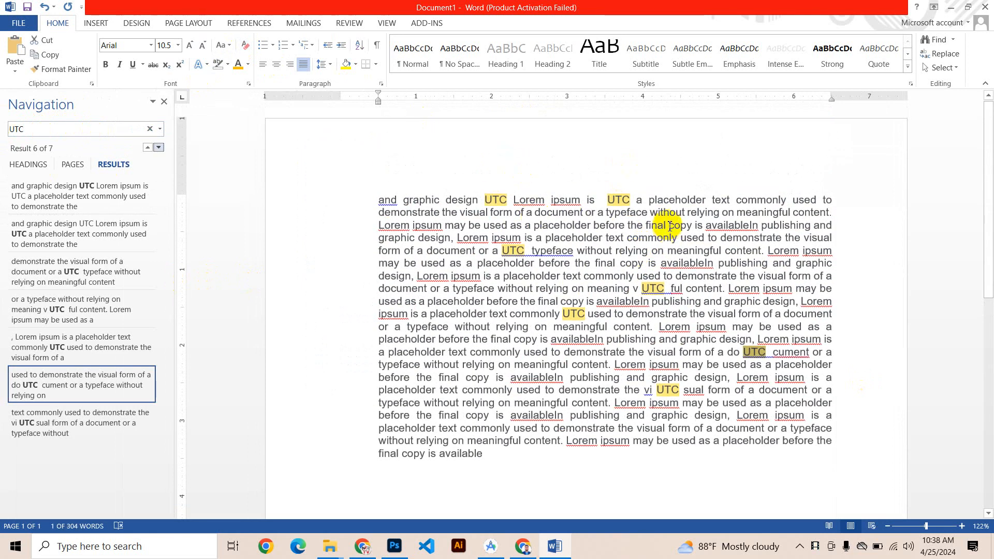
scroll(665, 223, "down", 1)
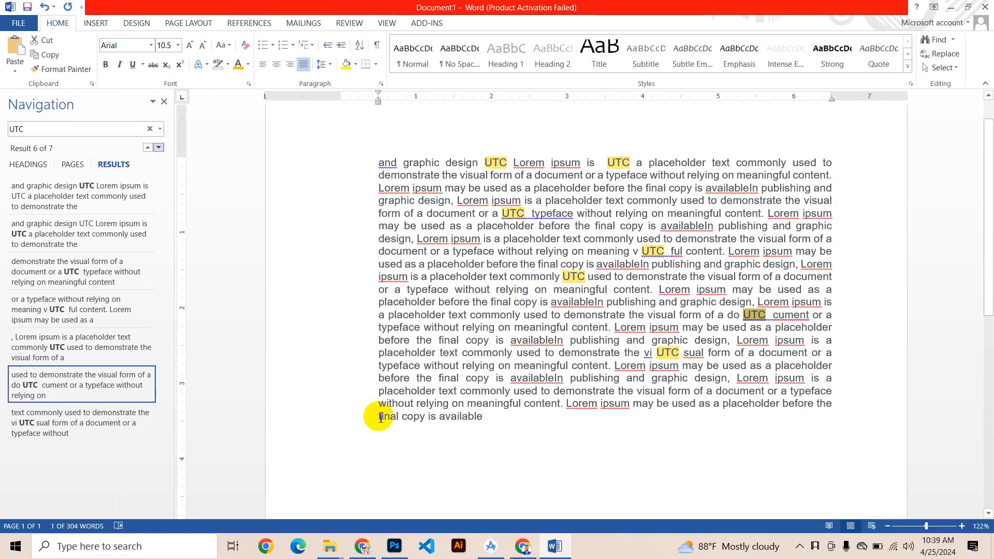
left_click(164, 103)
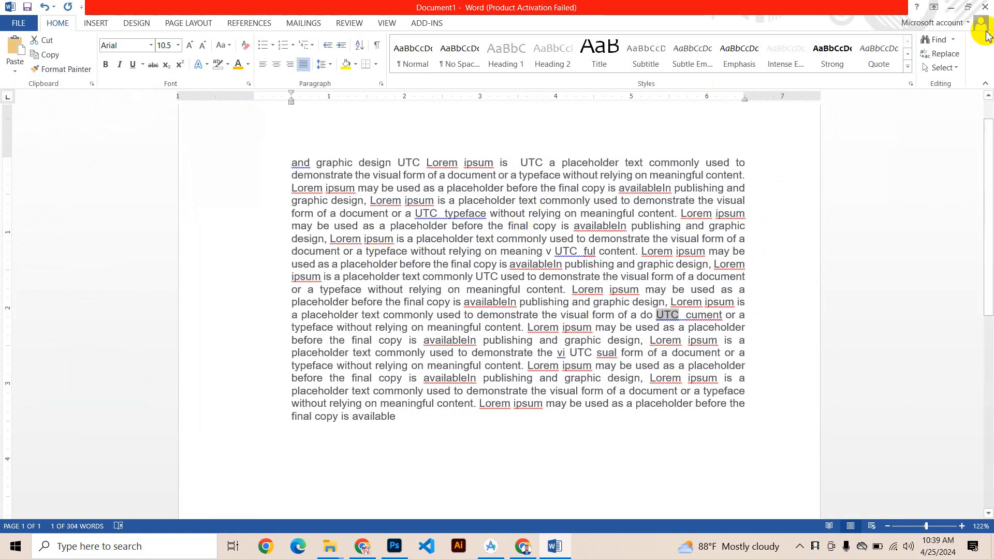
Step: Select all of the document's text with the Select All command, look over the other selection options, and clear the selection
left_click(942, 67)
left_click(875, 81)
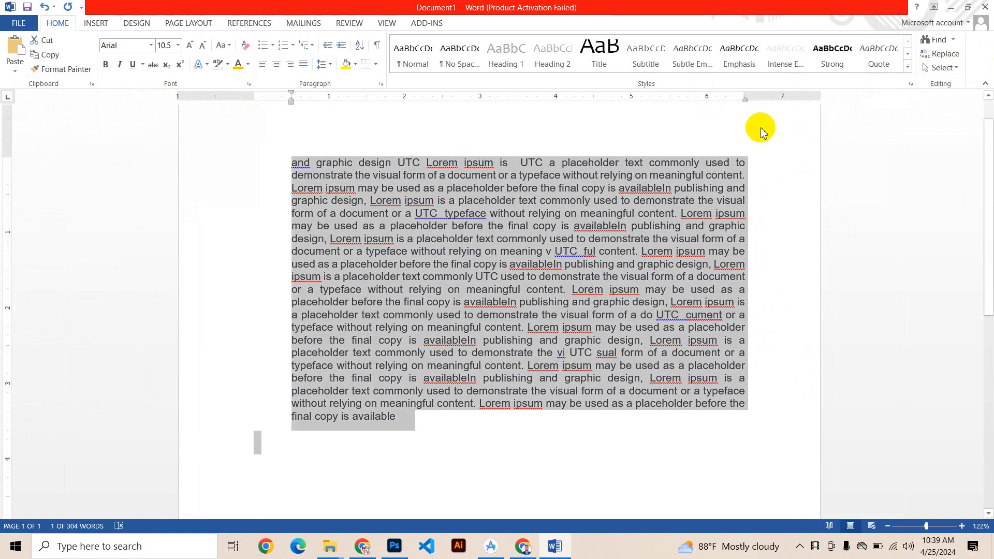
left_click(943, 67)
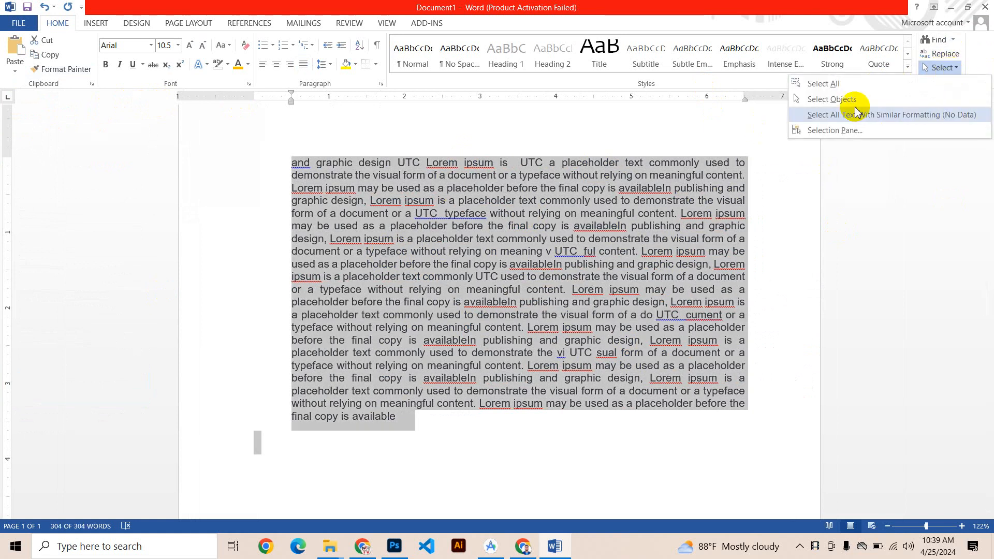
left_click(492, 239)
left_click(500, 251)
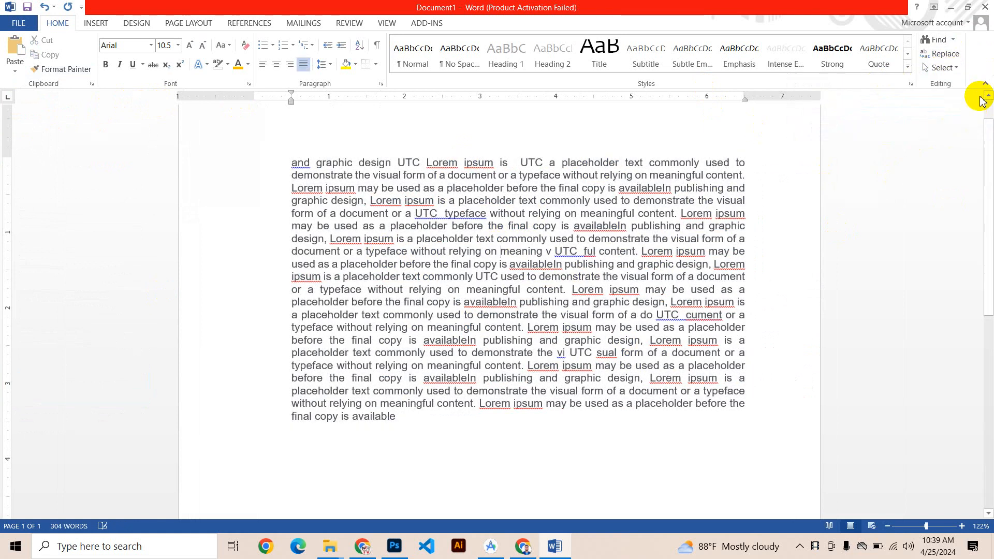
left_click(465, 238)
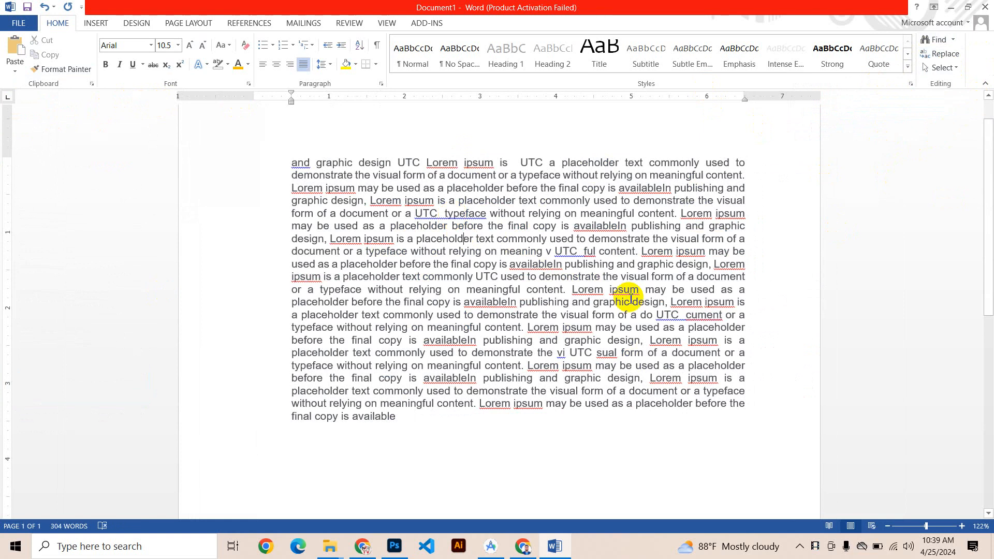
key("ctrl+a")
key("ctrl+s")
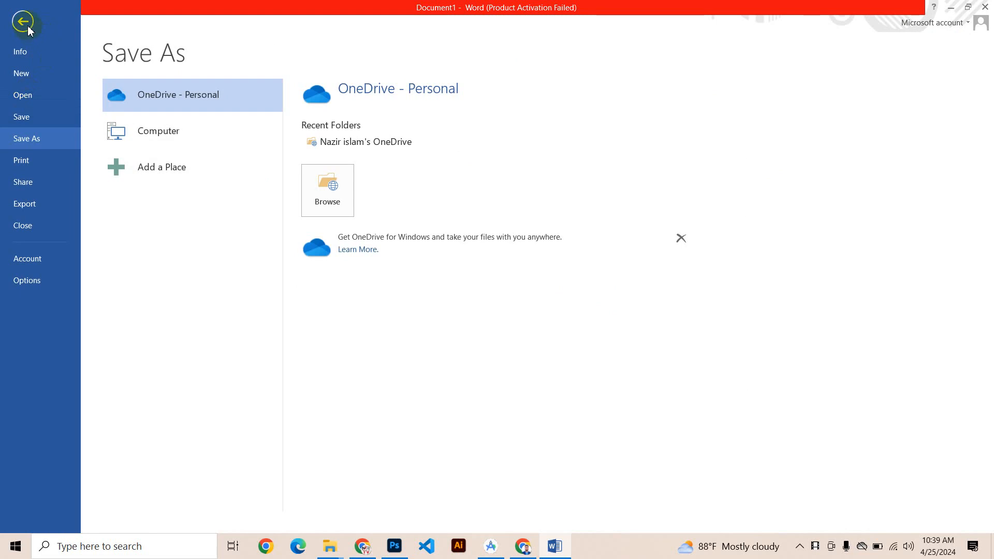
left_click(22, 21)
left_click(404, 293)
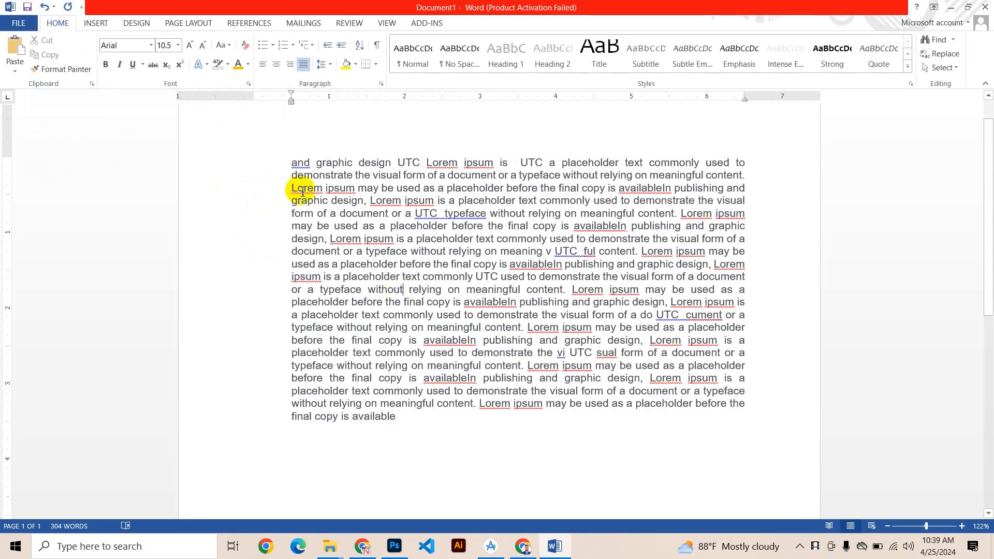
Step: Delete the text before and after the passage "Lorem ipsum may be used as a placeholder before the final copy is availableIn publishing and graphic design"
left_click_drag(290, 163, 626, 252)
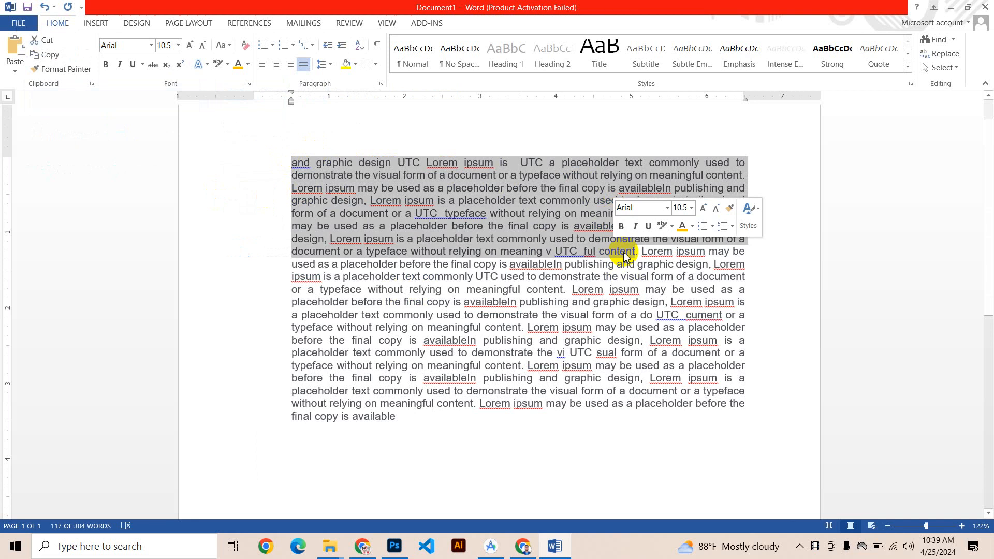
key("Delete")
left_click_drag(462, 188, 409, 266)
key("Delete")
key("Delete")
left_click_drag(387, 174, 435, 222)
key("Delete")
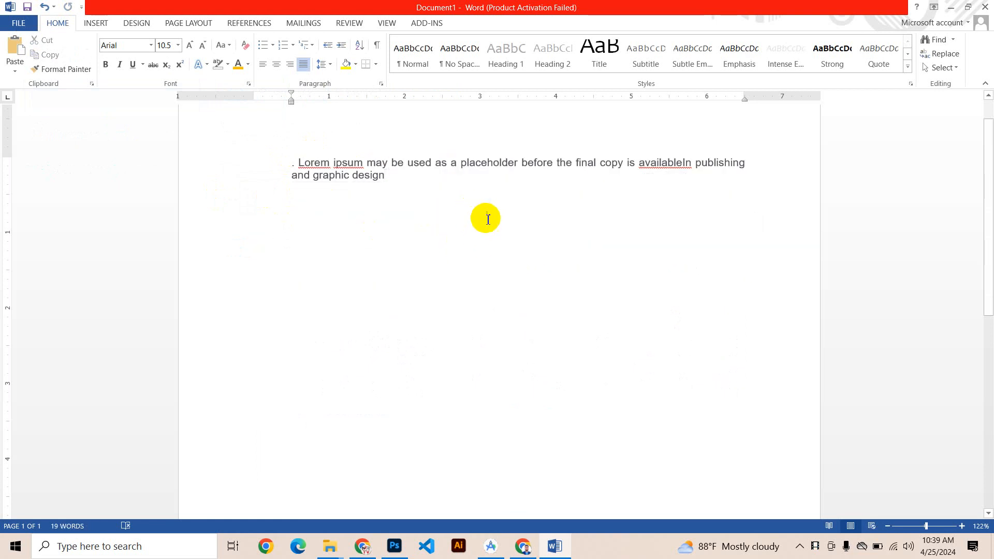